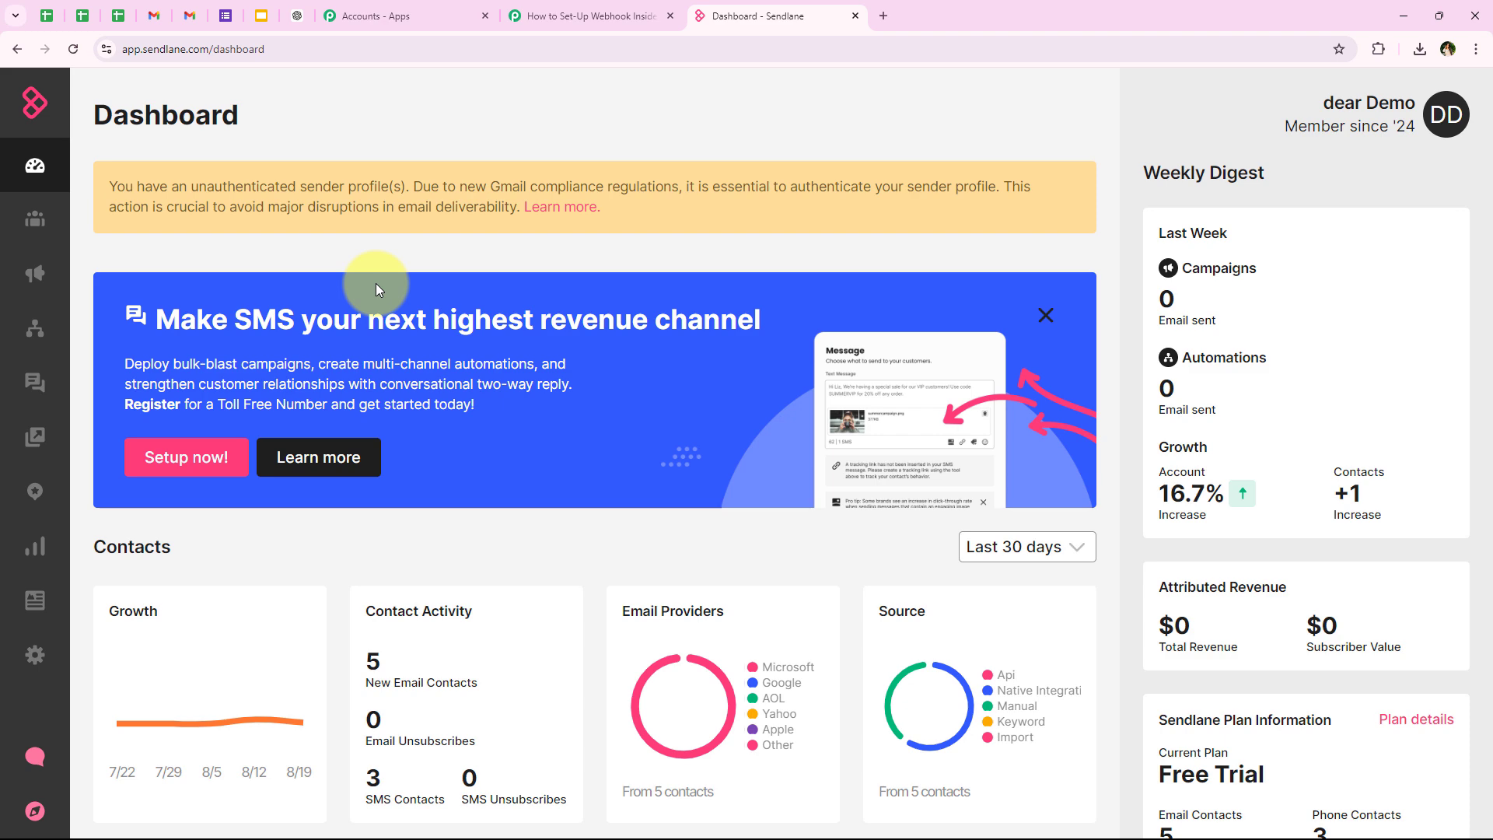
- Switch to Pabbly Connect and examine the trigger and action steps of the "How to Set-Up Webhook Inside Sendlane?" workflow
left_click(595, 11)
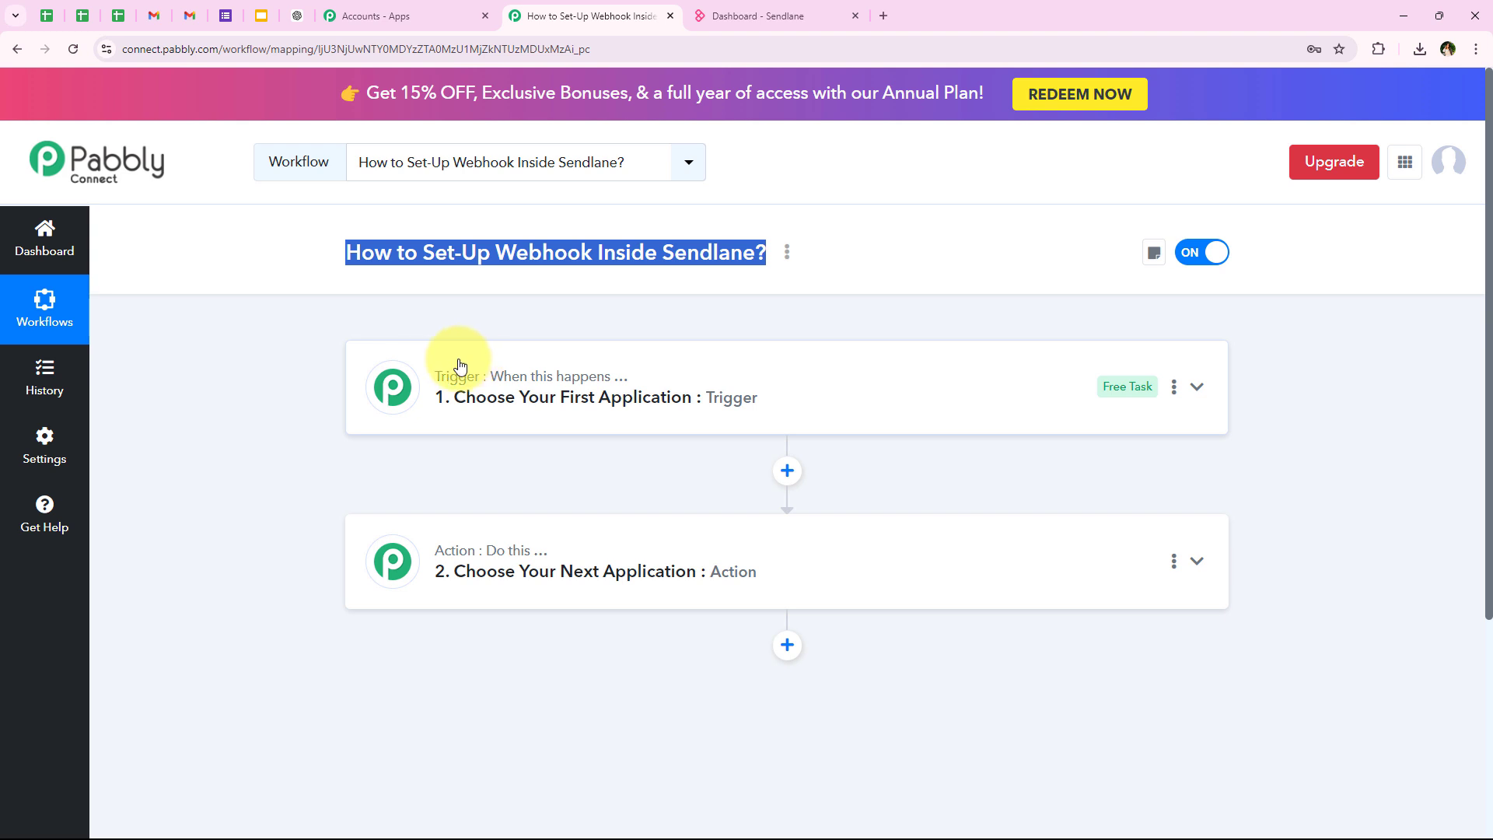
left_click(306, 342)
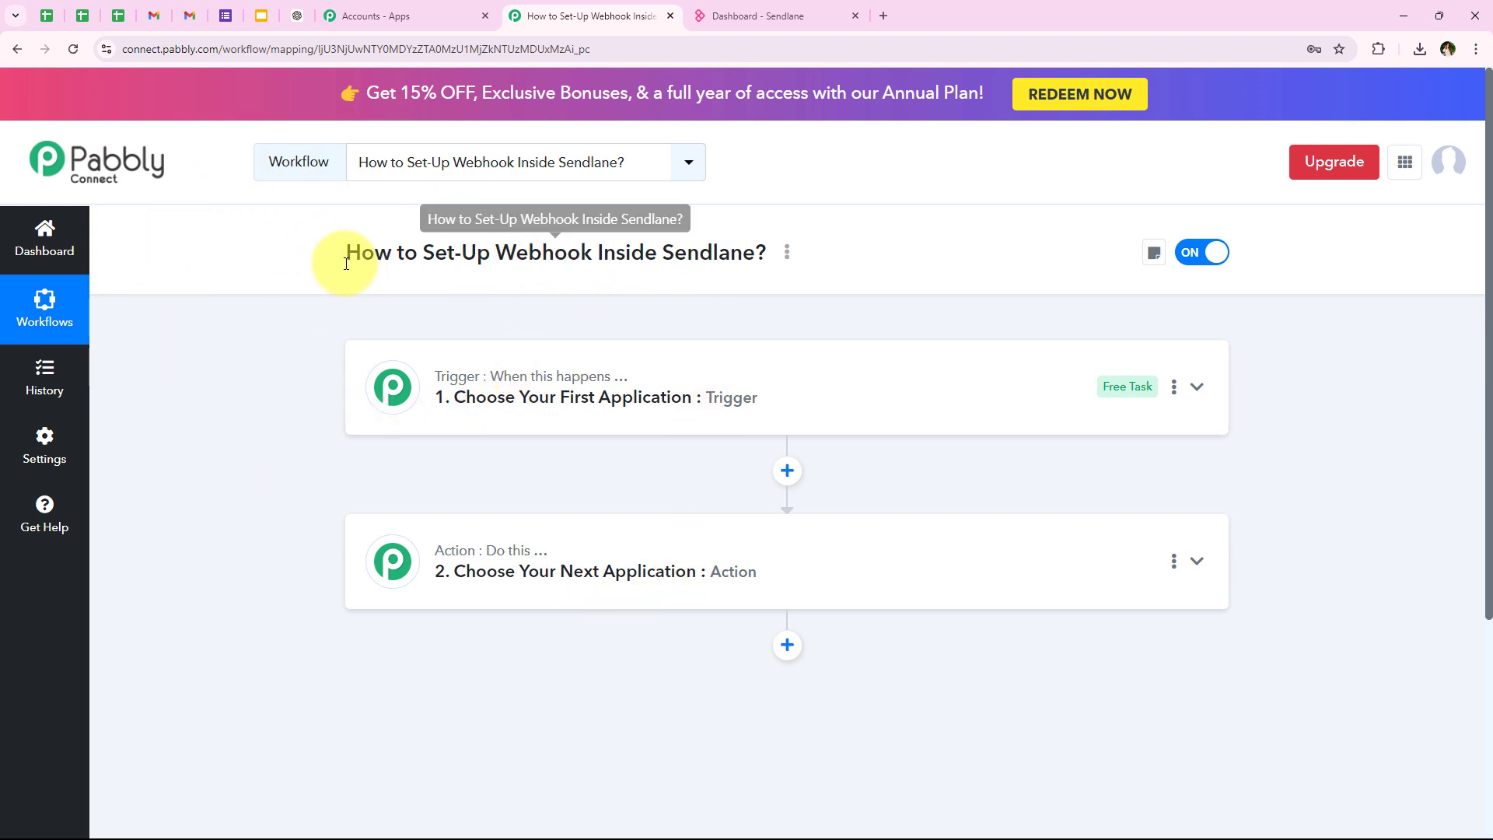
left_click_drag(347, 254, 772, 244)
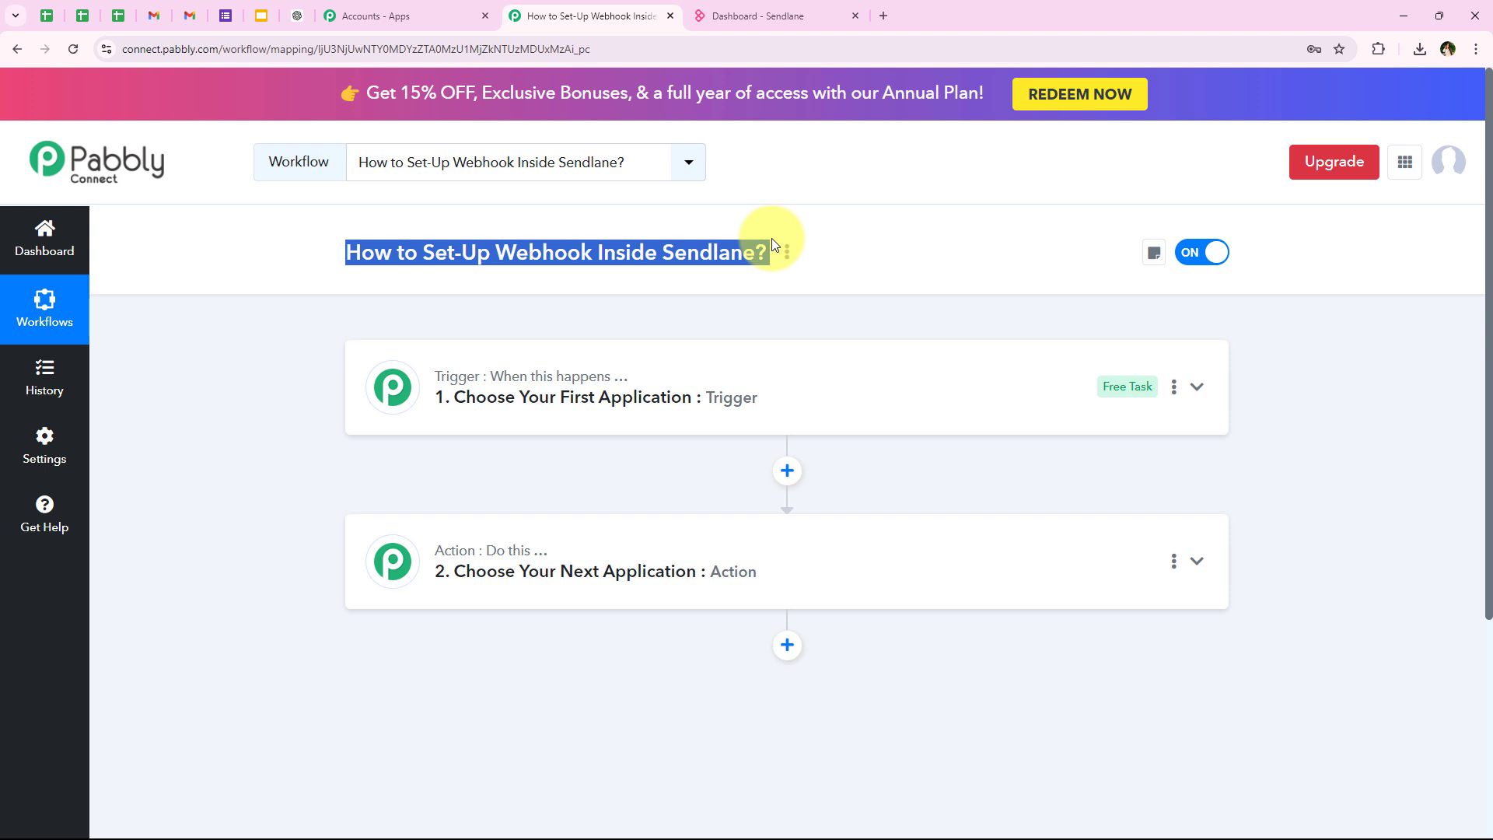
left_click(509, 254)
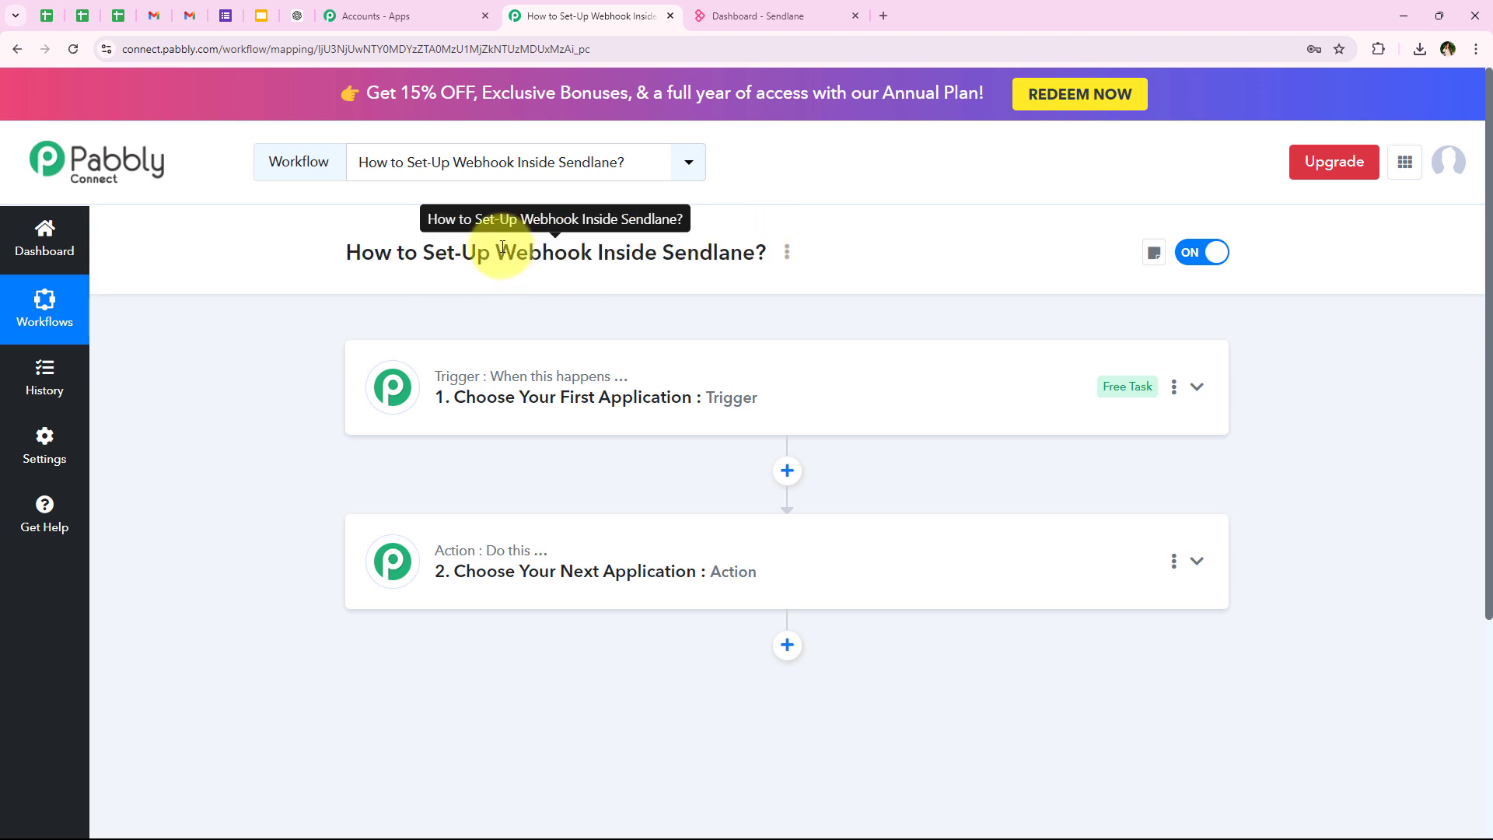
double_click(578, 254)
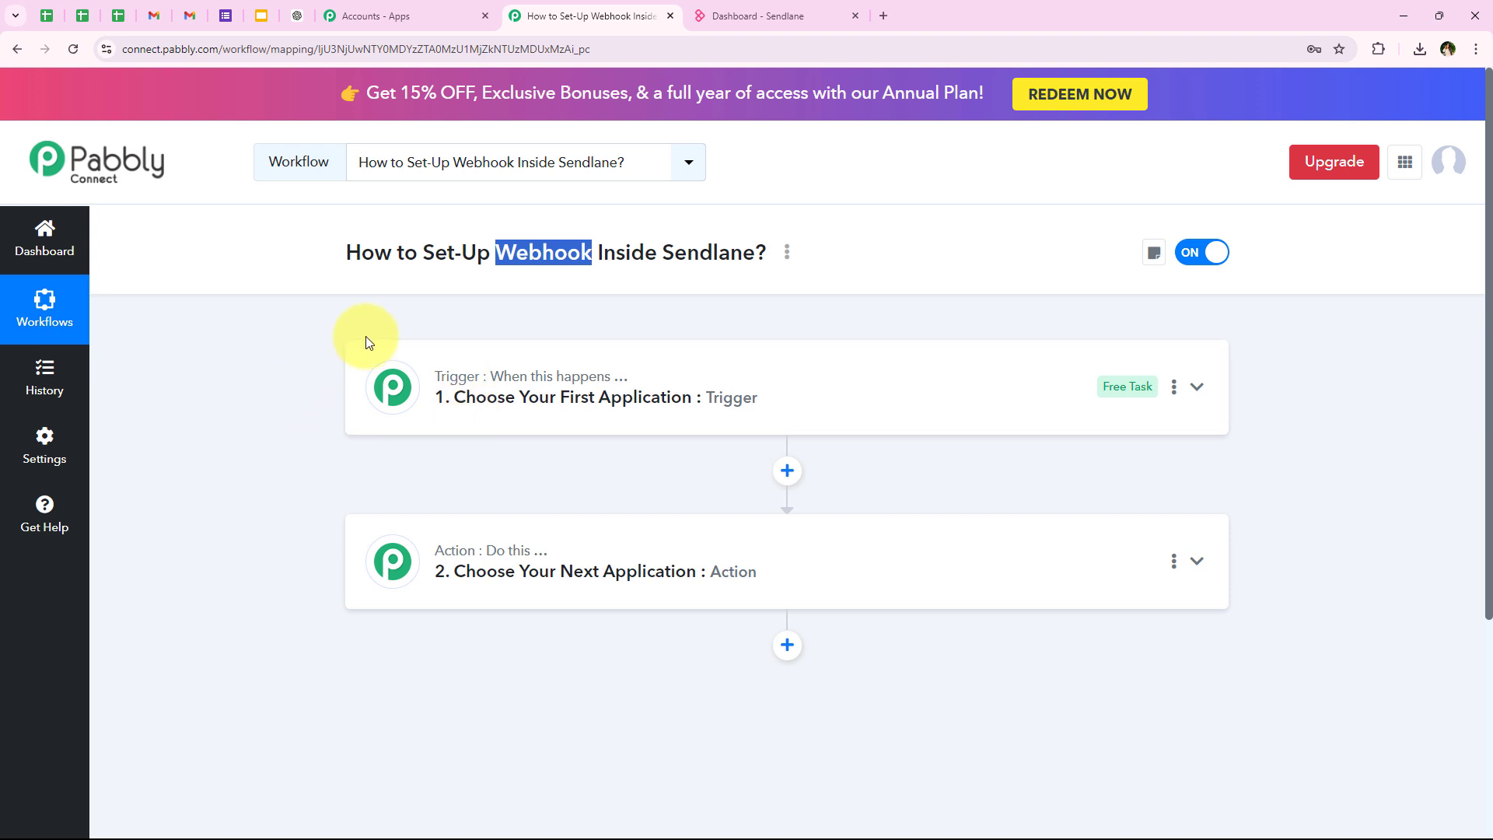
left_click(297, 353)
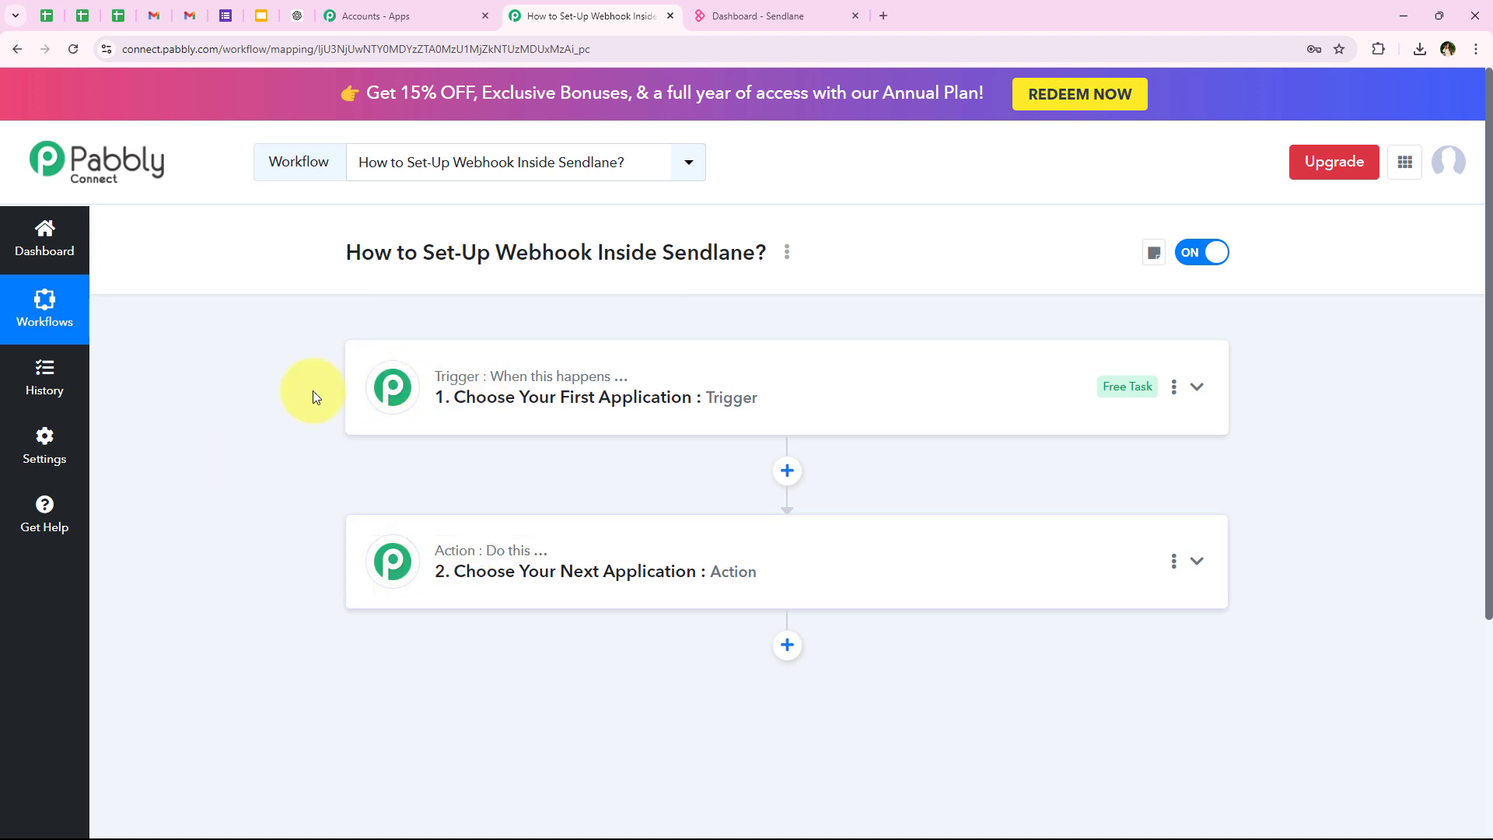
mouse_move(498, 383)
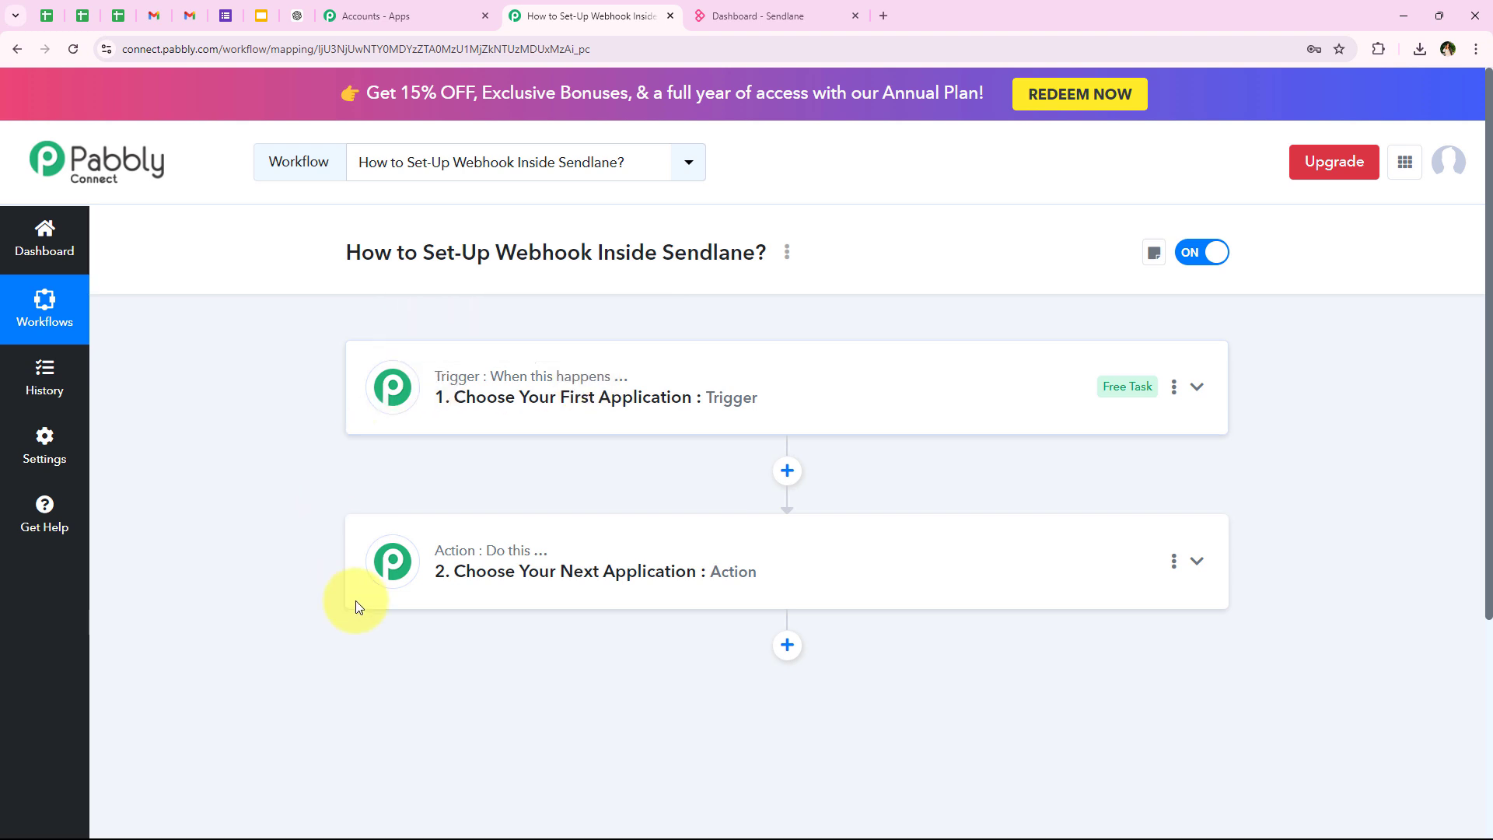
mouse_move(533, 553)
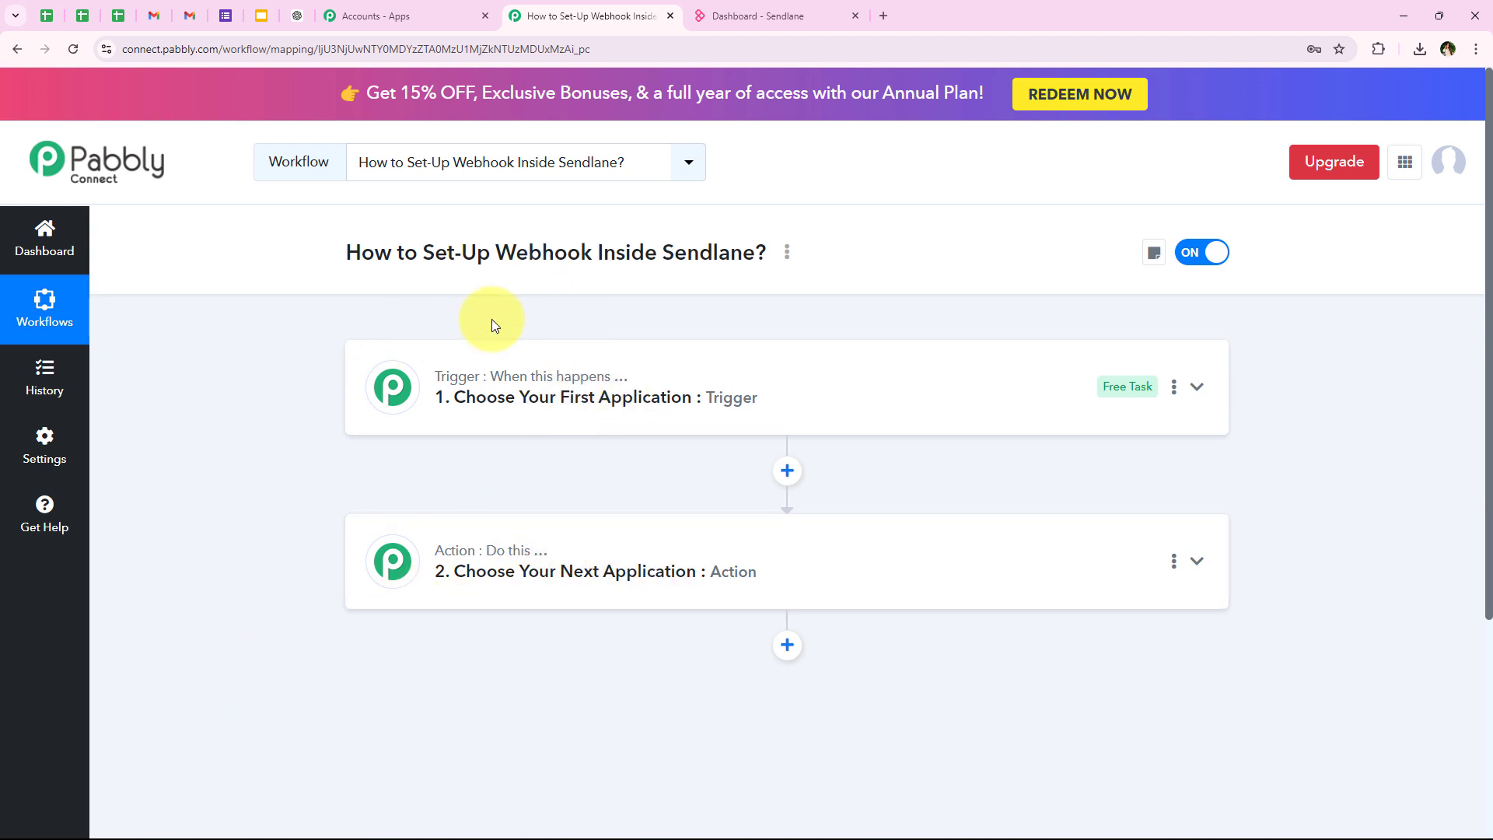
- Search for Sendlane in the workflow's trigger step and choose it as the trigger app
left_click(455, 395)
left_click(437, 509)
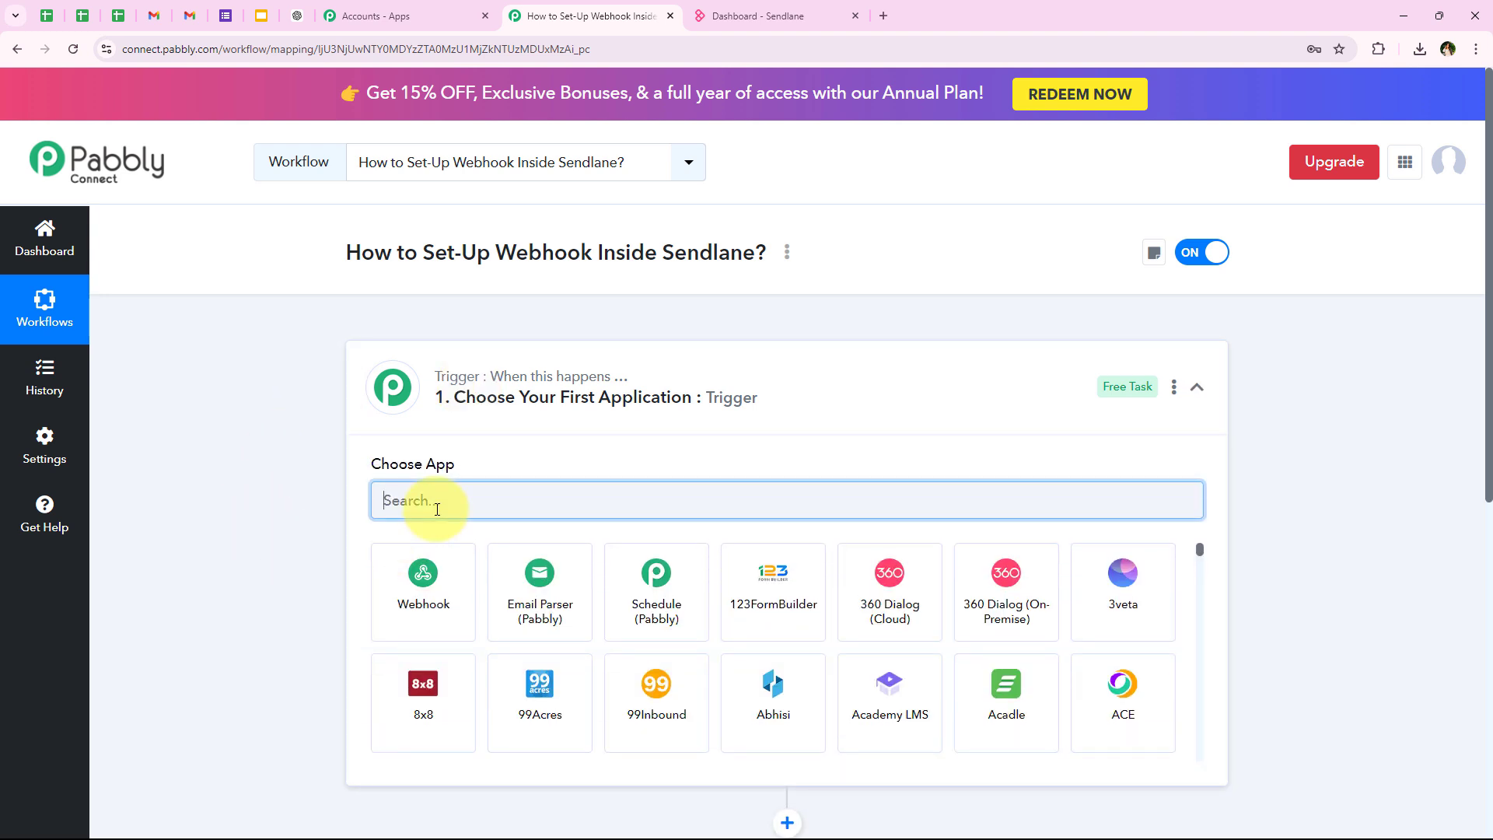
type("Send")
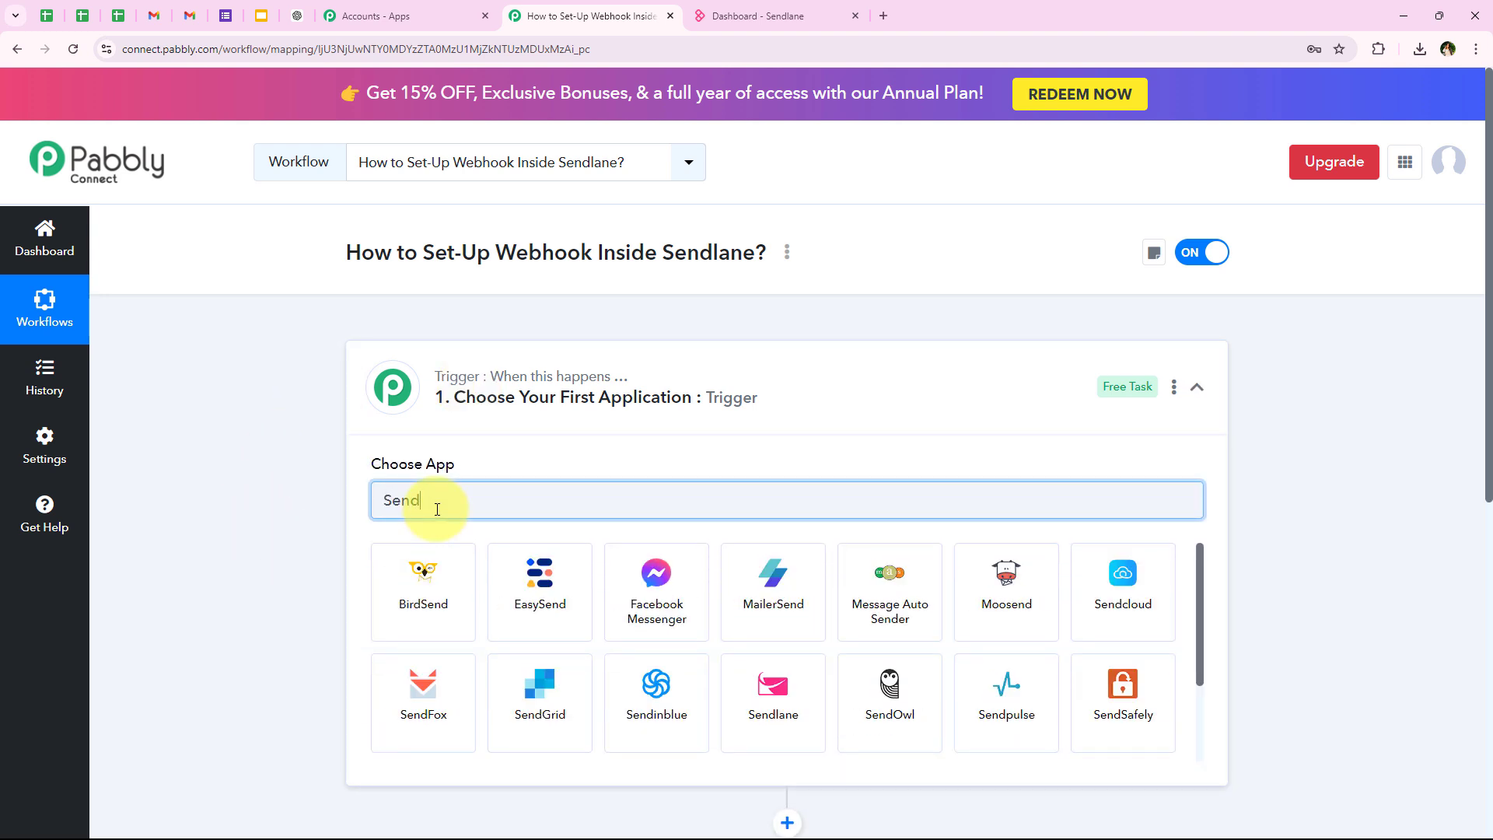
type("lan")
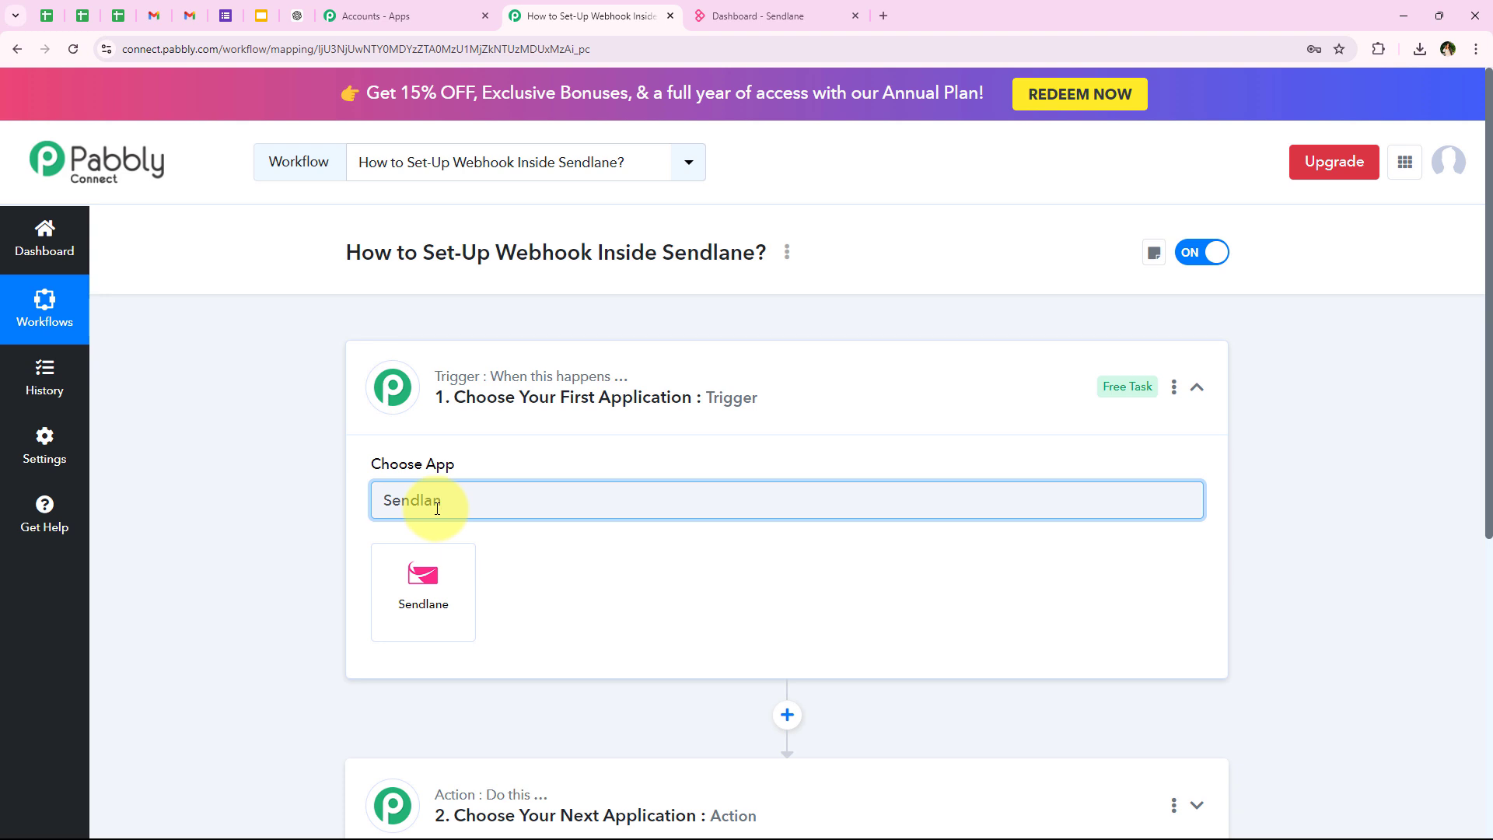
left_click(409, 618)
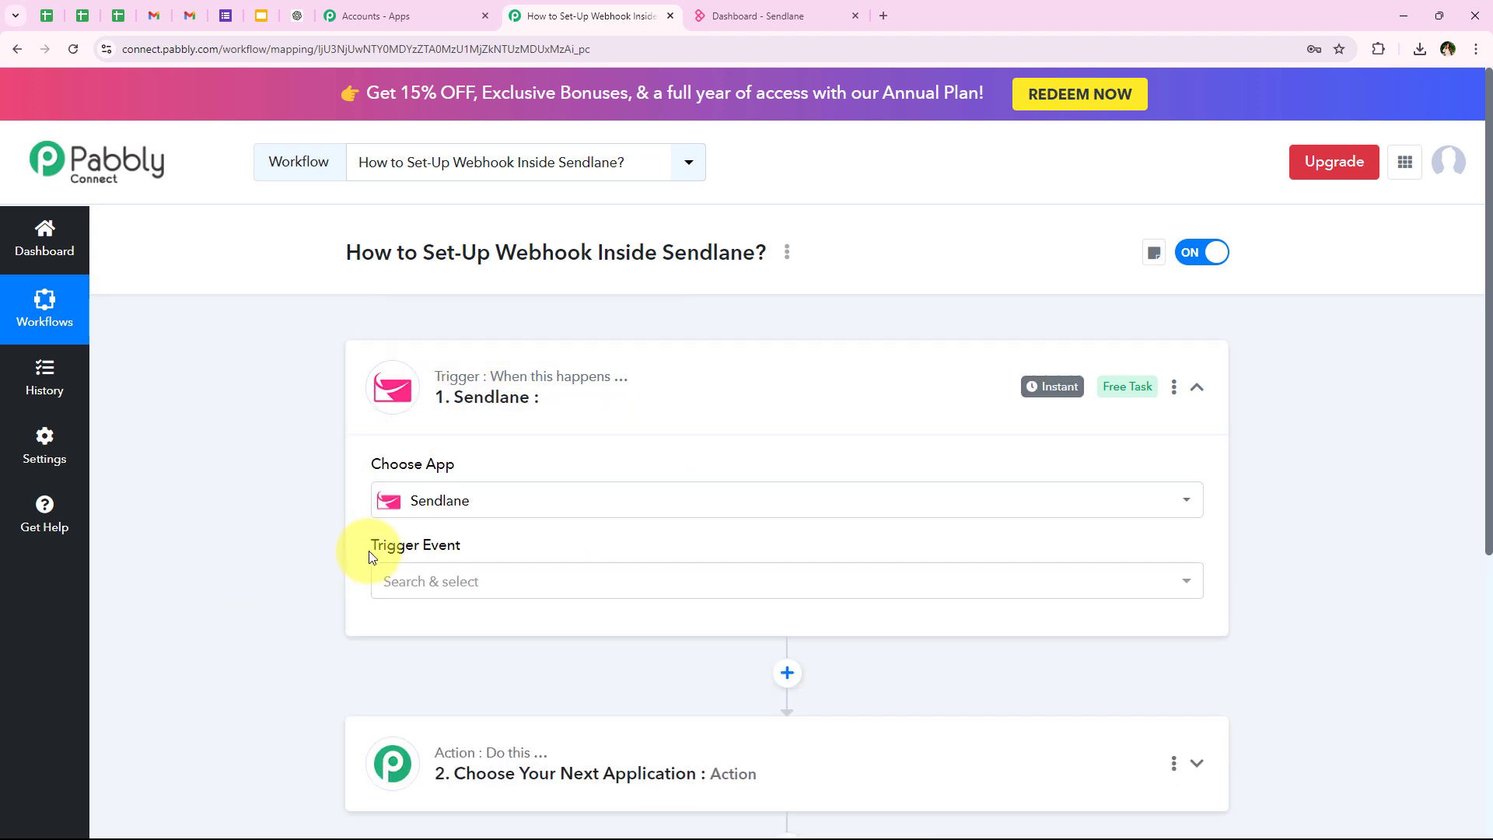
- Set the Sendlane trigger event to Contact Submits a Form
triple_click(471, 552)
left_click(464, 574)
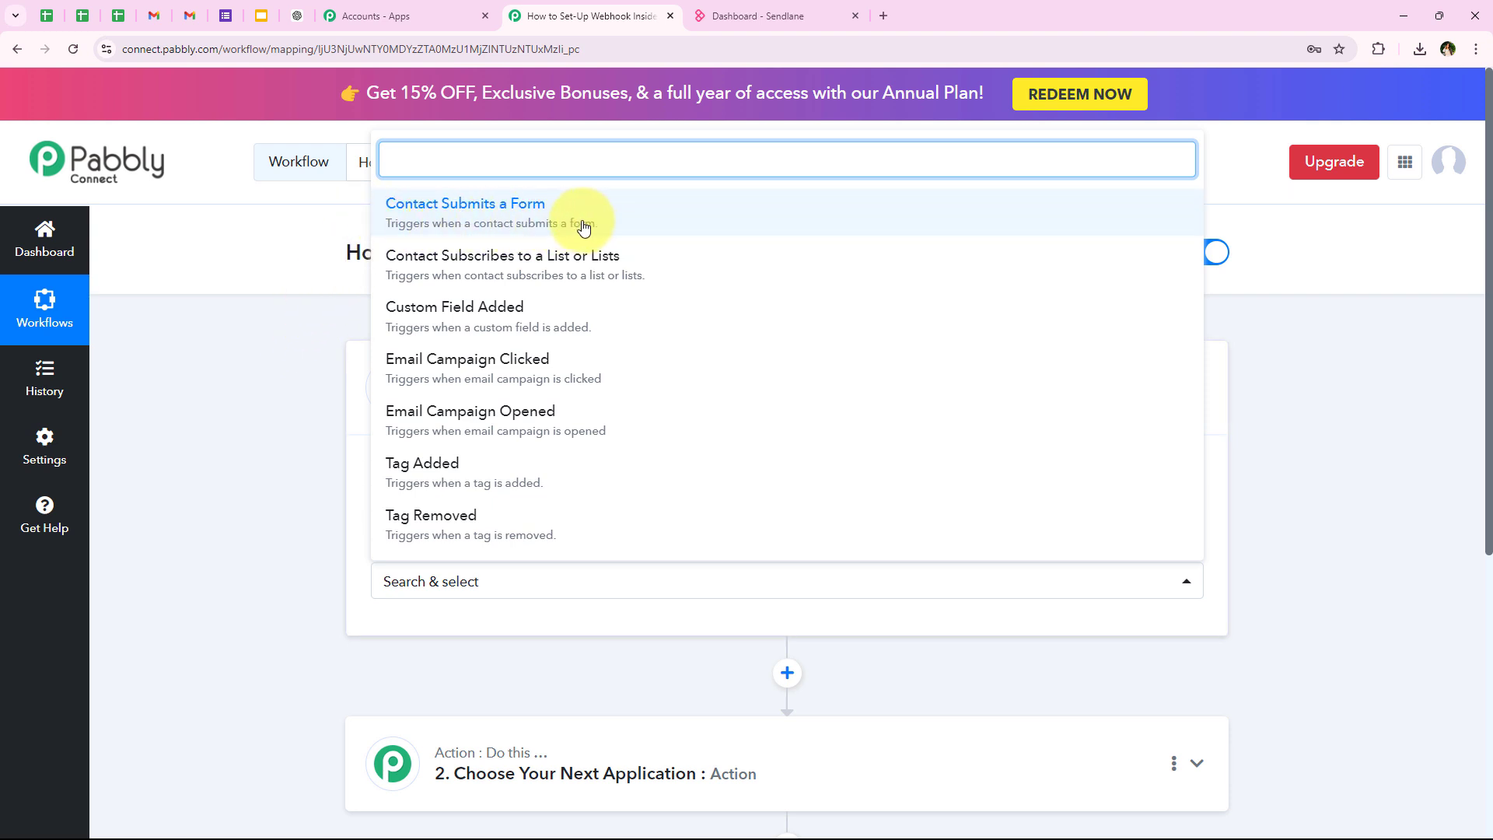
left_click(738, 225)
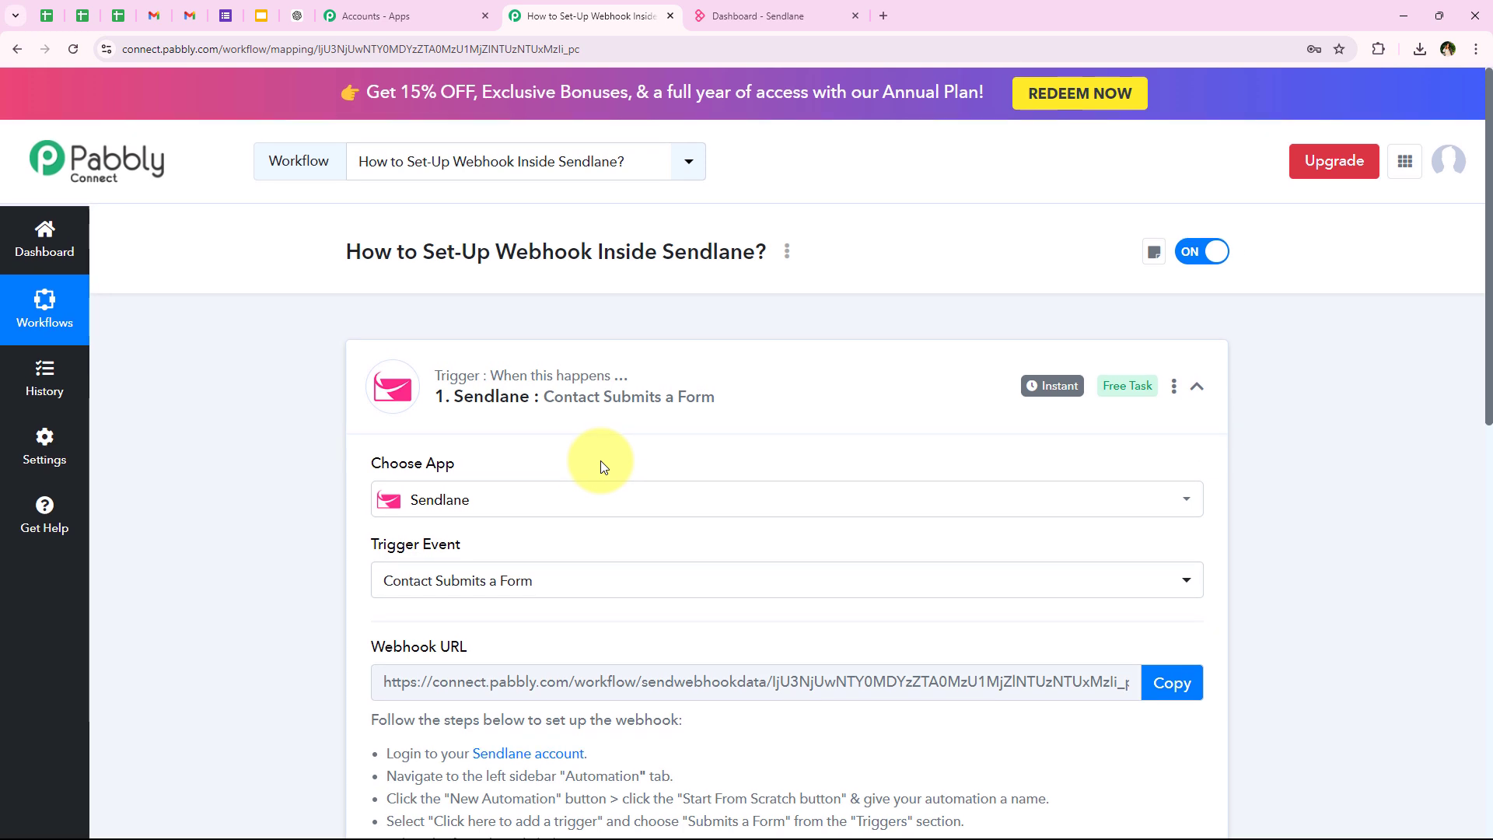
- Copy the trigger's webhook URL and read through the webhook setup instructions below it
scroll(600, 466, "down", 2)
scroll(600, 461, "down", 2)
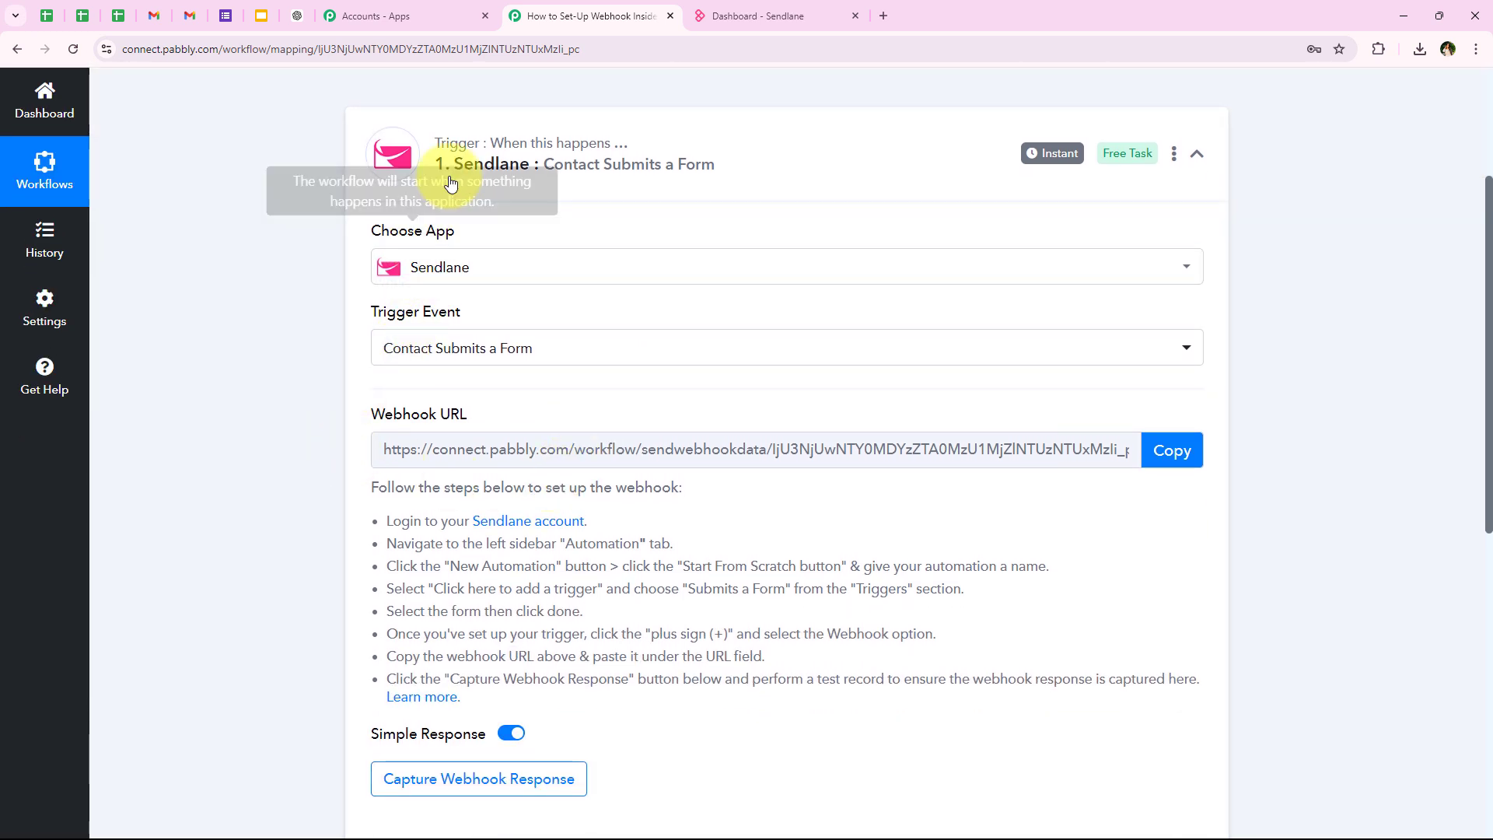
scroll(188, 505, "down", 1)
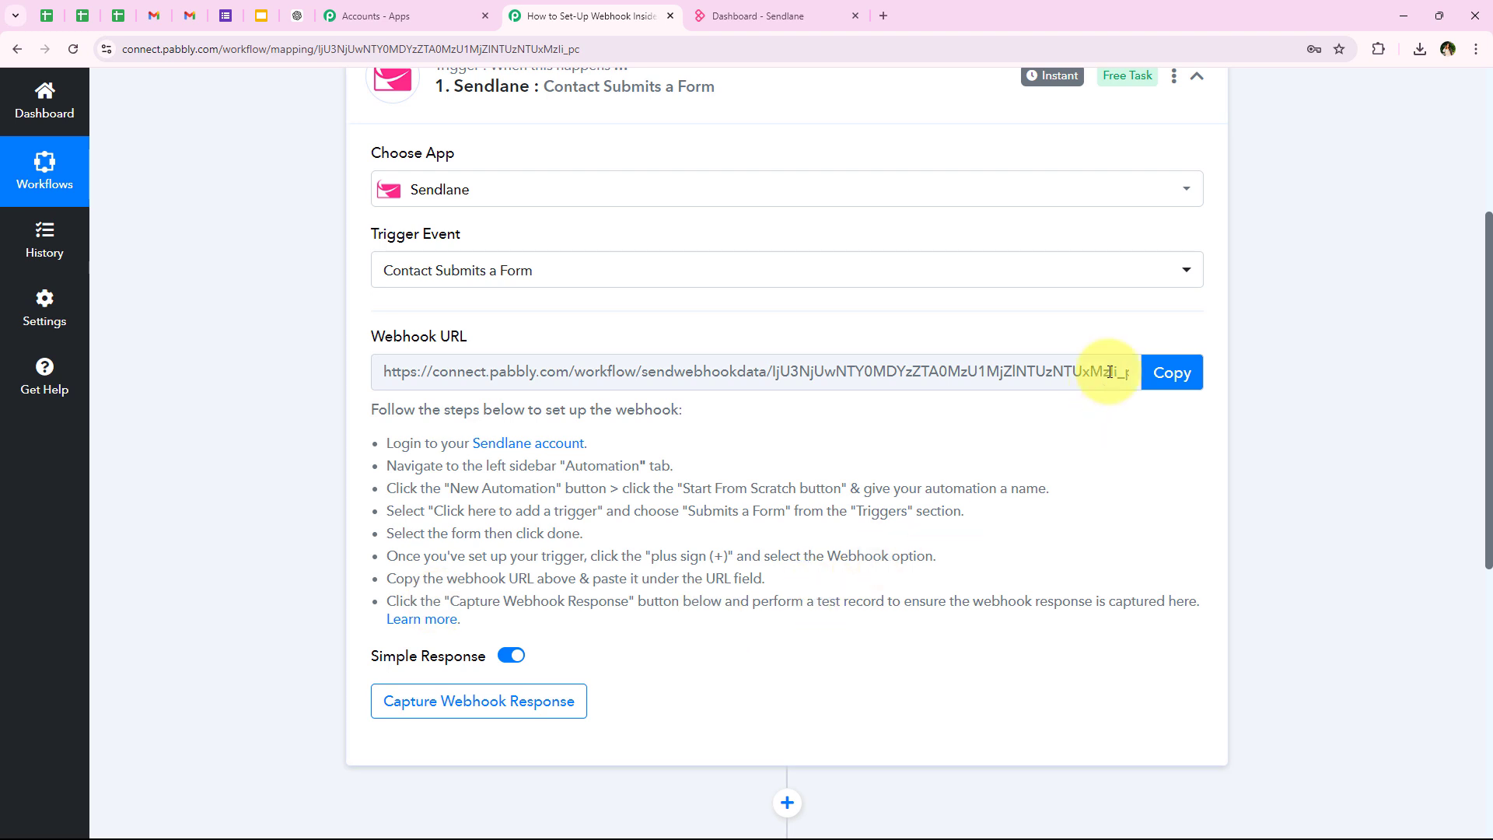
left_click(1167, 373)
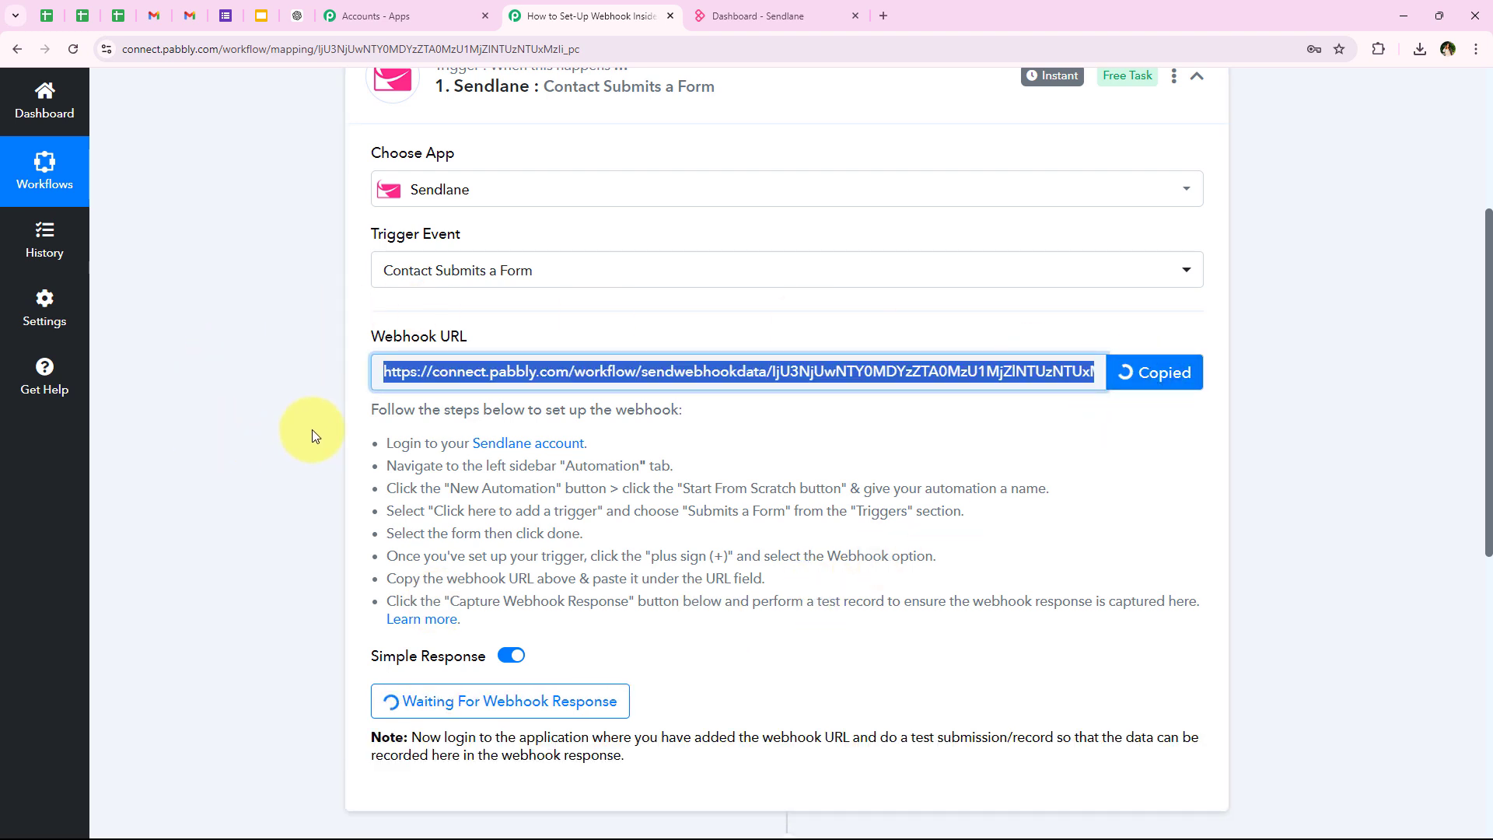
left_click_drag(389, 438, 1205, 622)
left_click(400, 498)
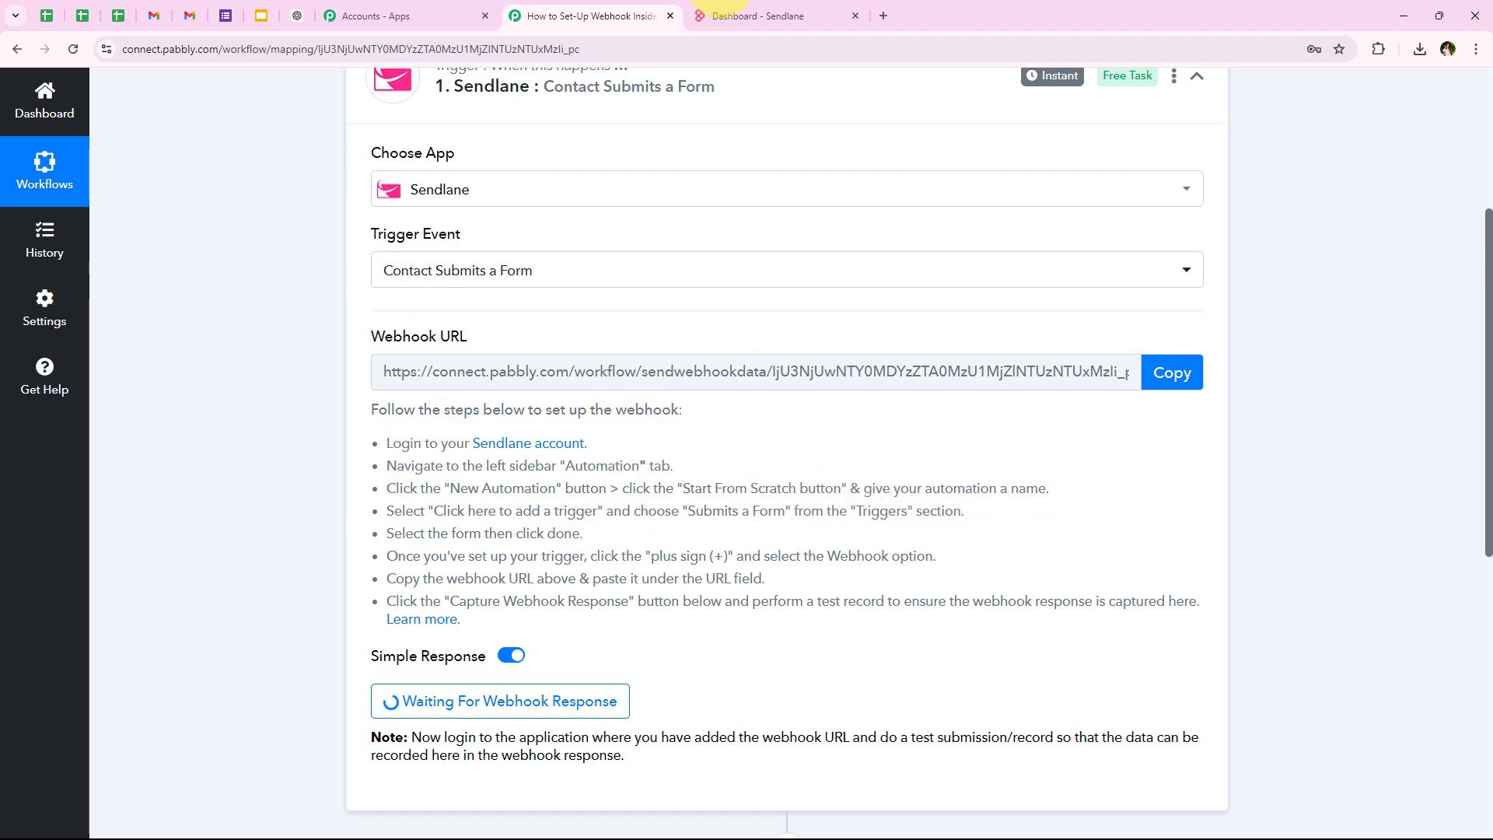
- Switch to Sendlane and create a new automation from scratch named "Testing"
left_click(758, 16)
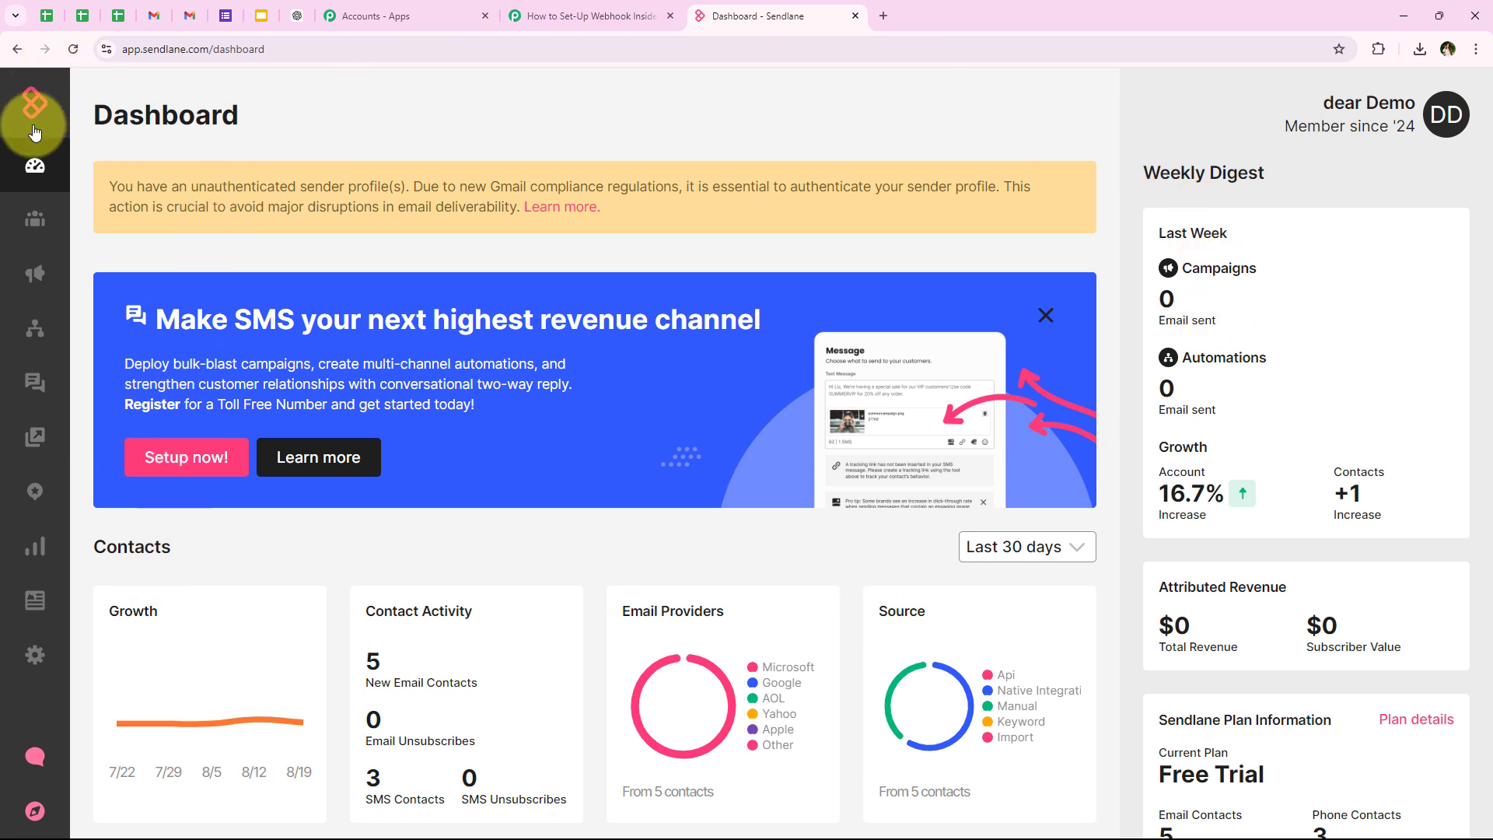
left_click(31, 335)
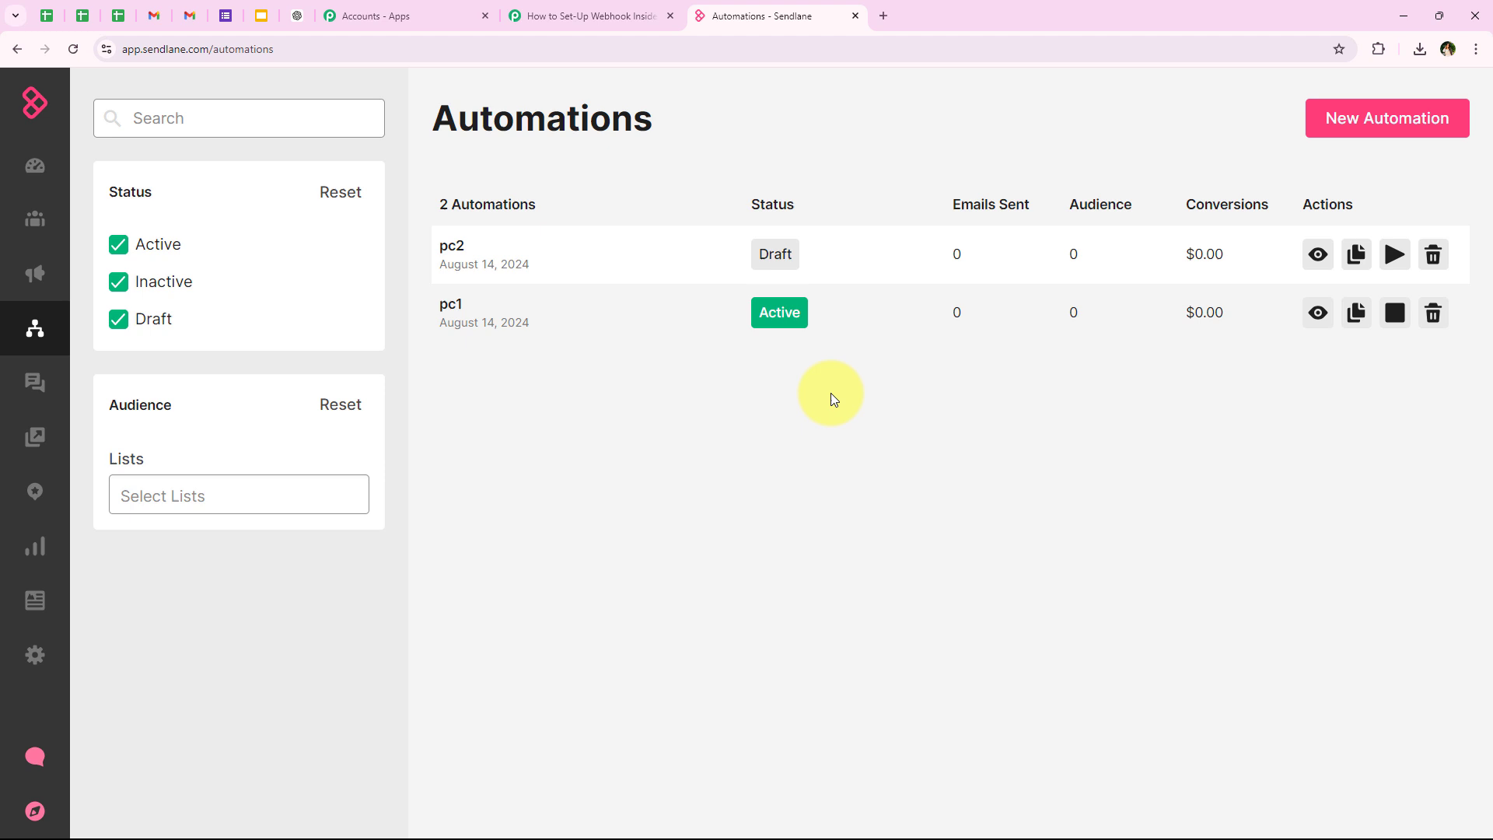
left_click(1330, 123)
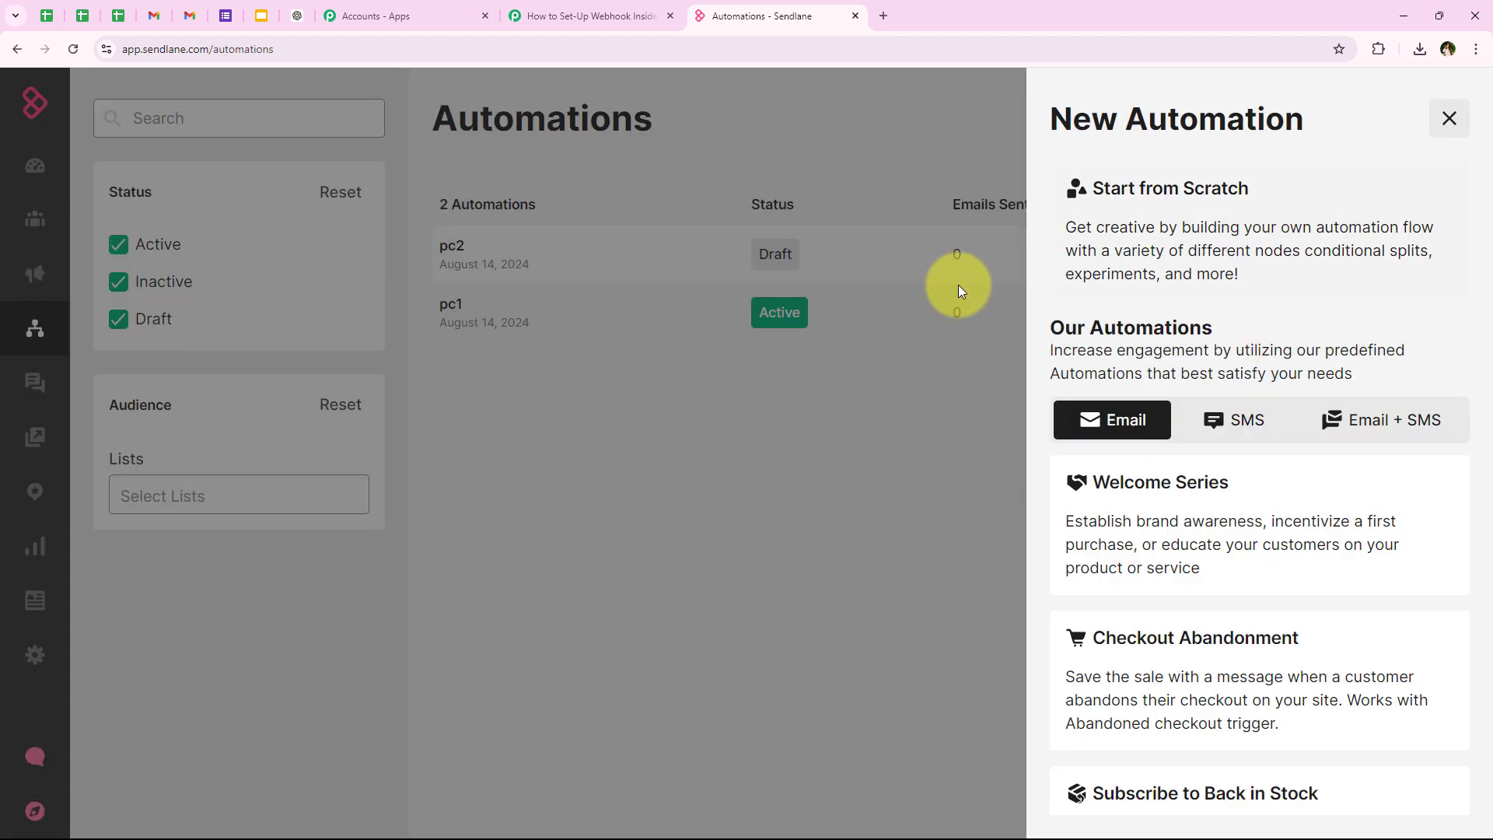
left_click(1136, 204)
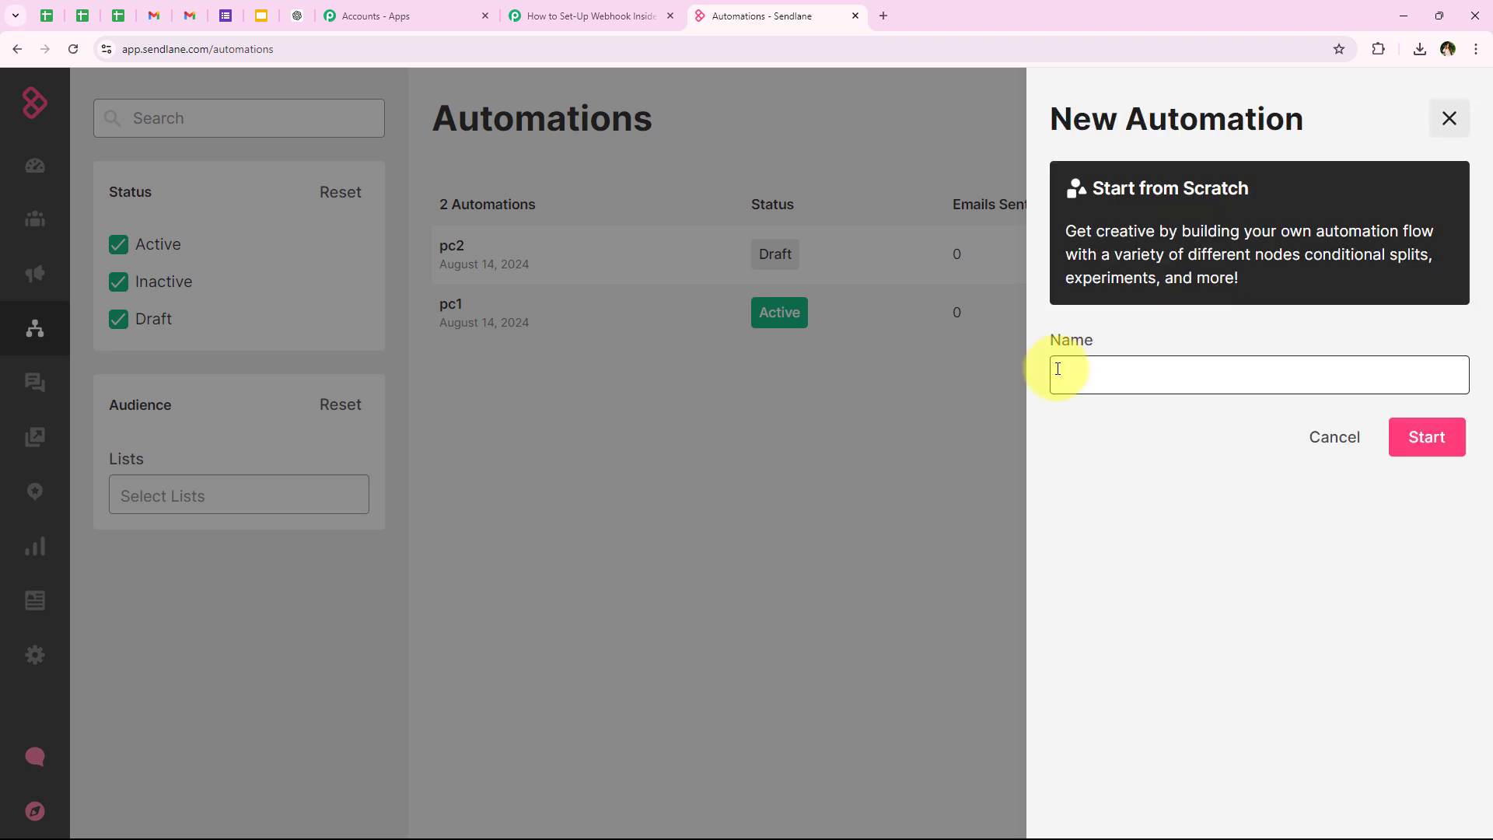
left_click_drag(1053, 348, 1091, 343)
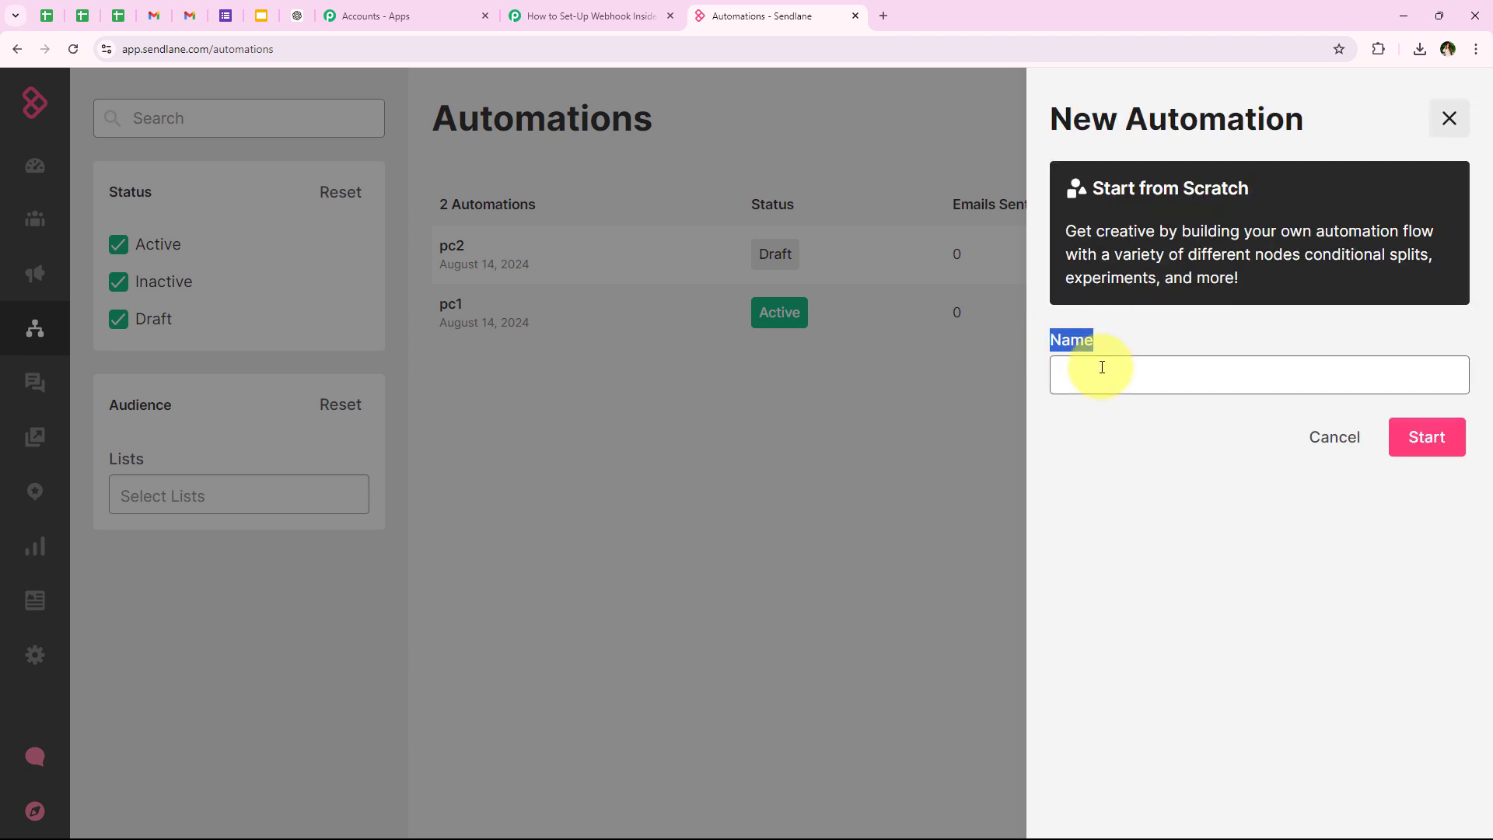
left_click(1089, 372)
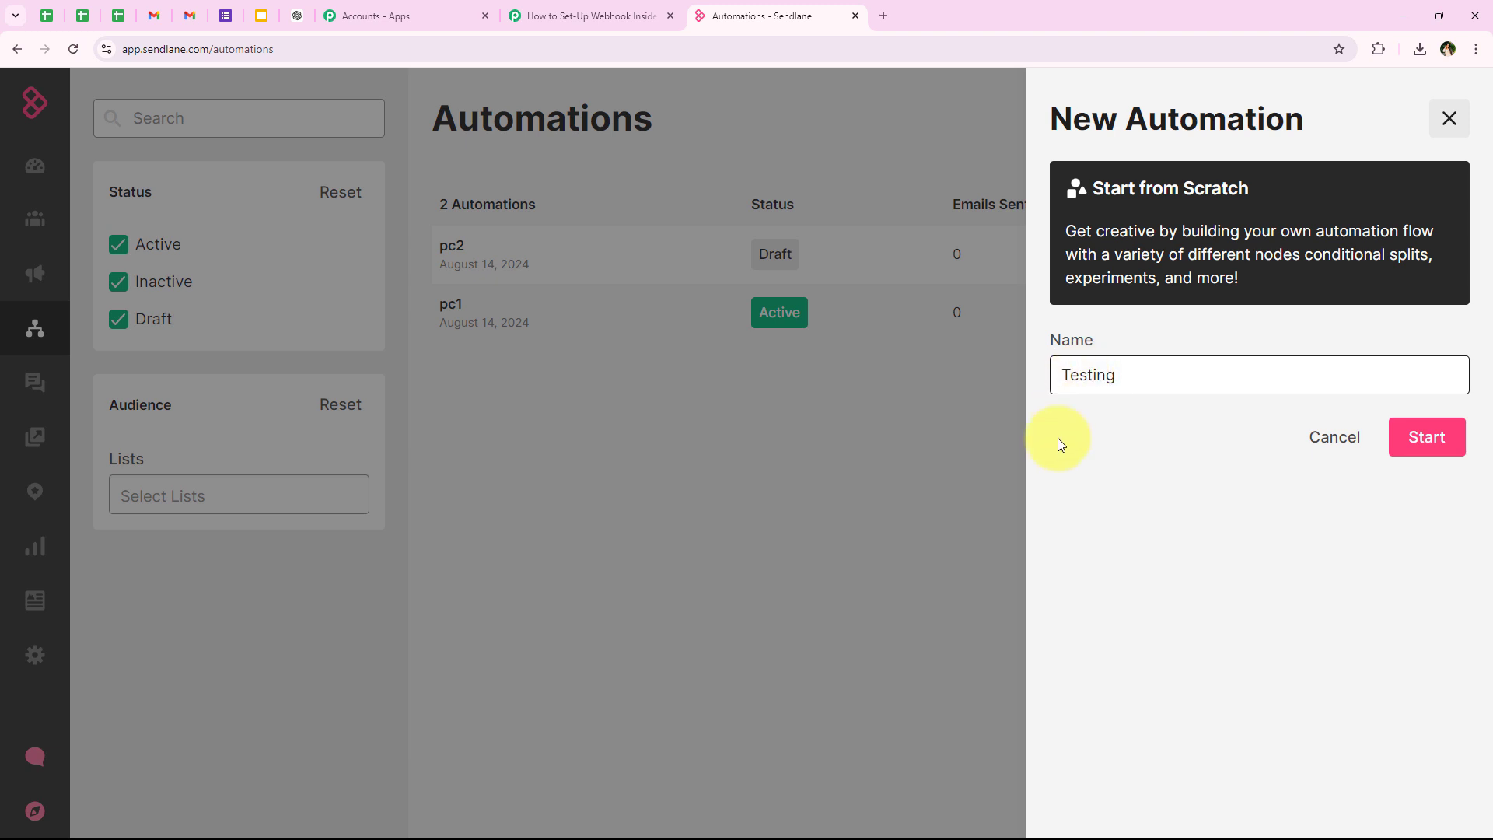
left_click(1054, 490)
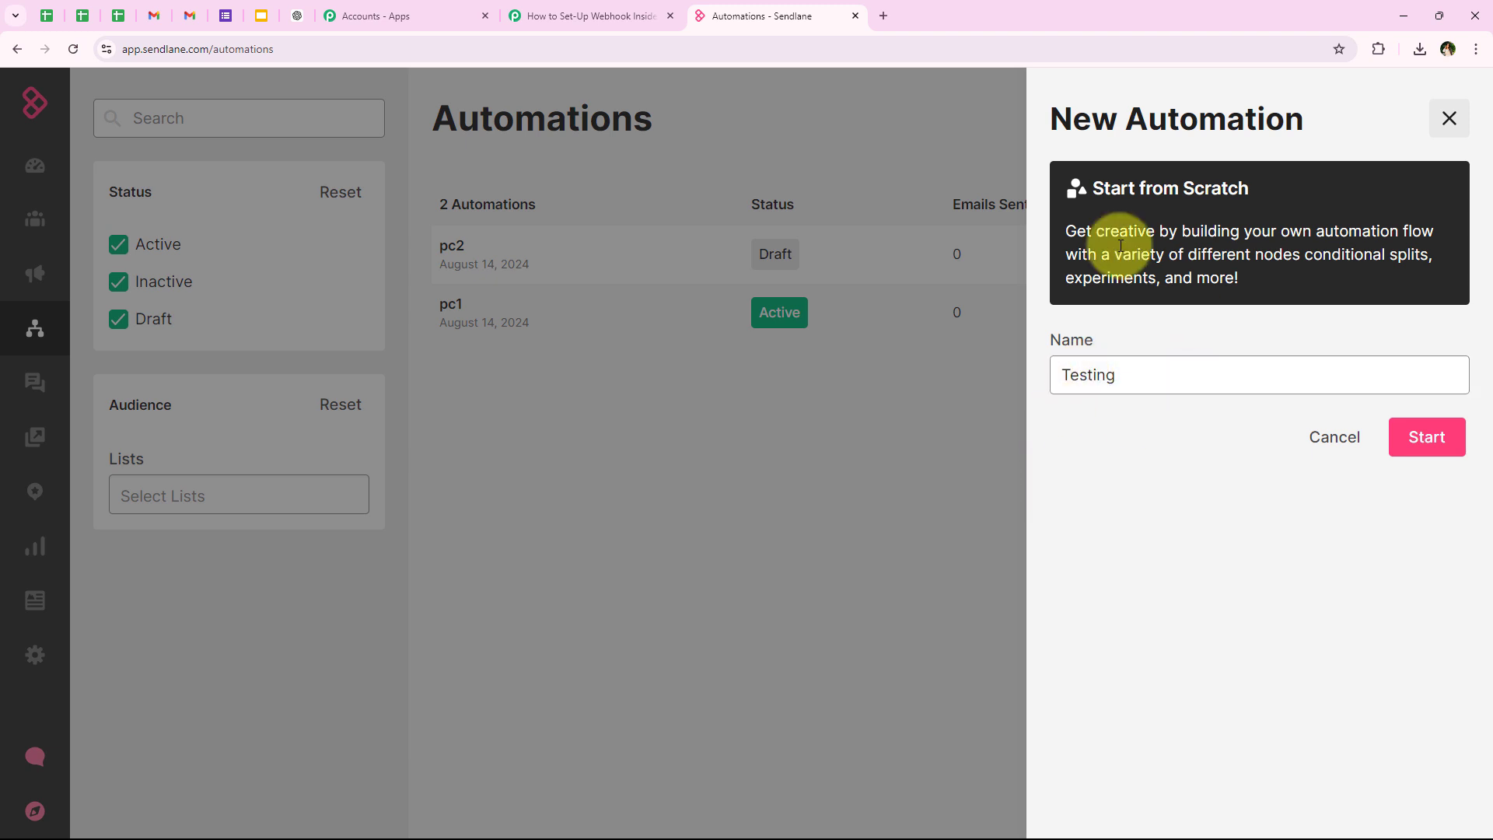
left_click(1444, 434)
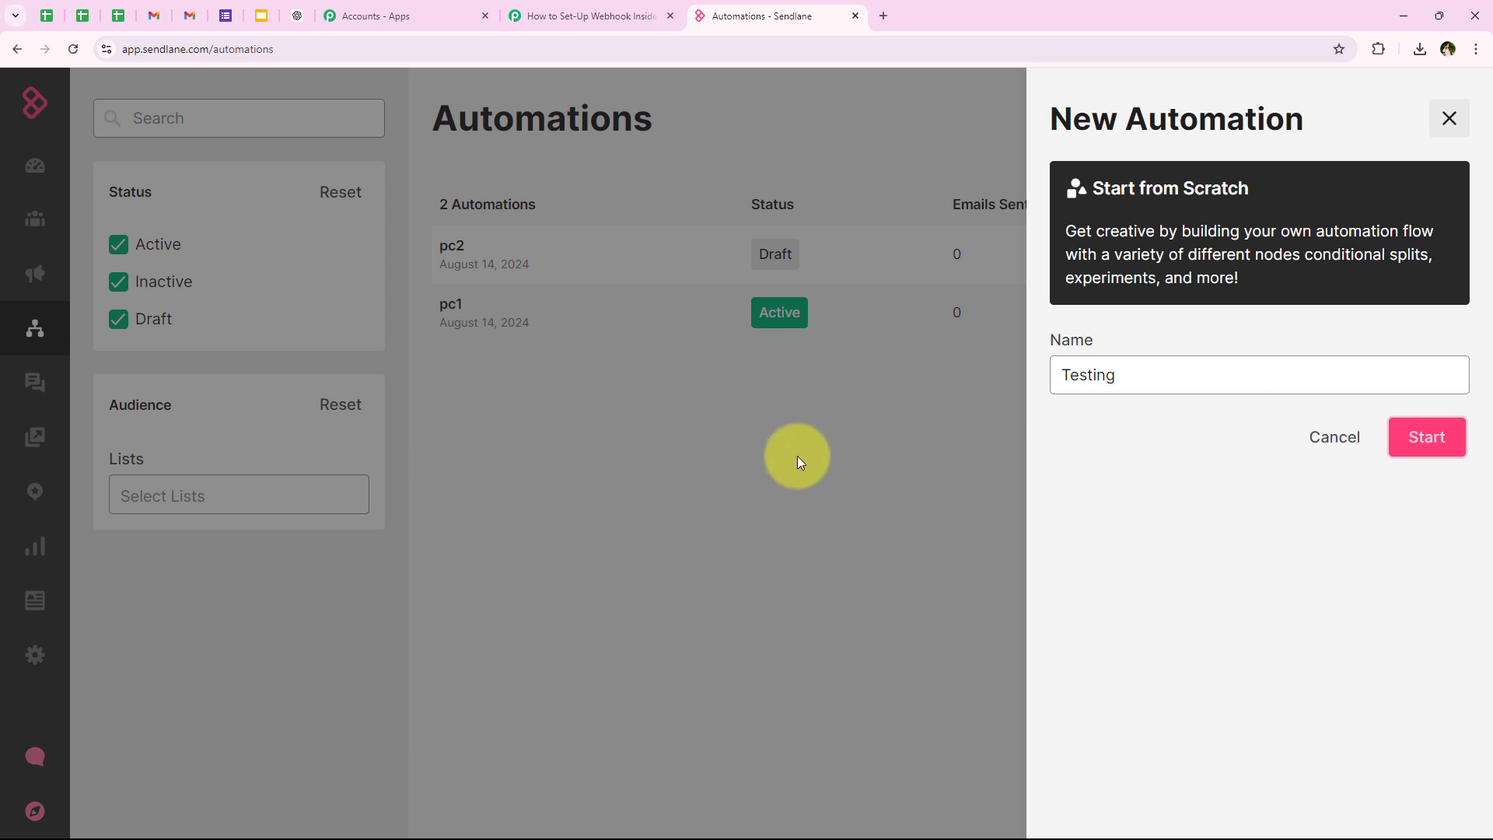
left_click(1426, 436)
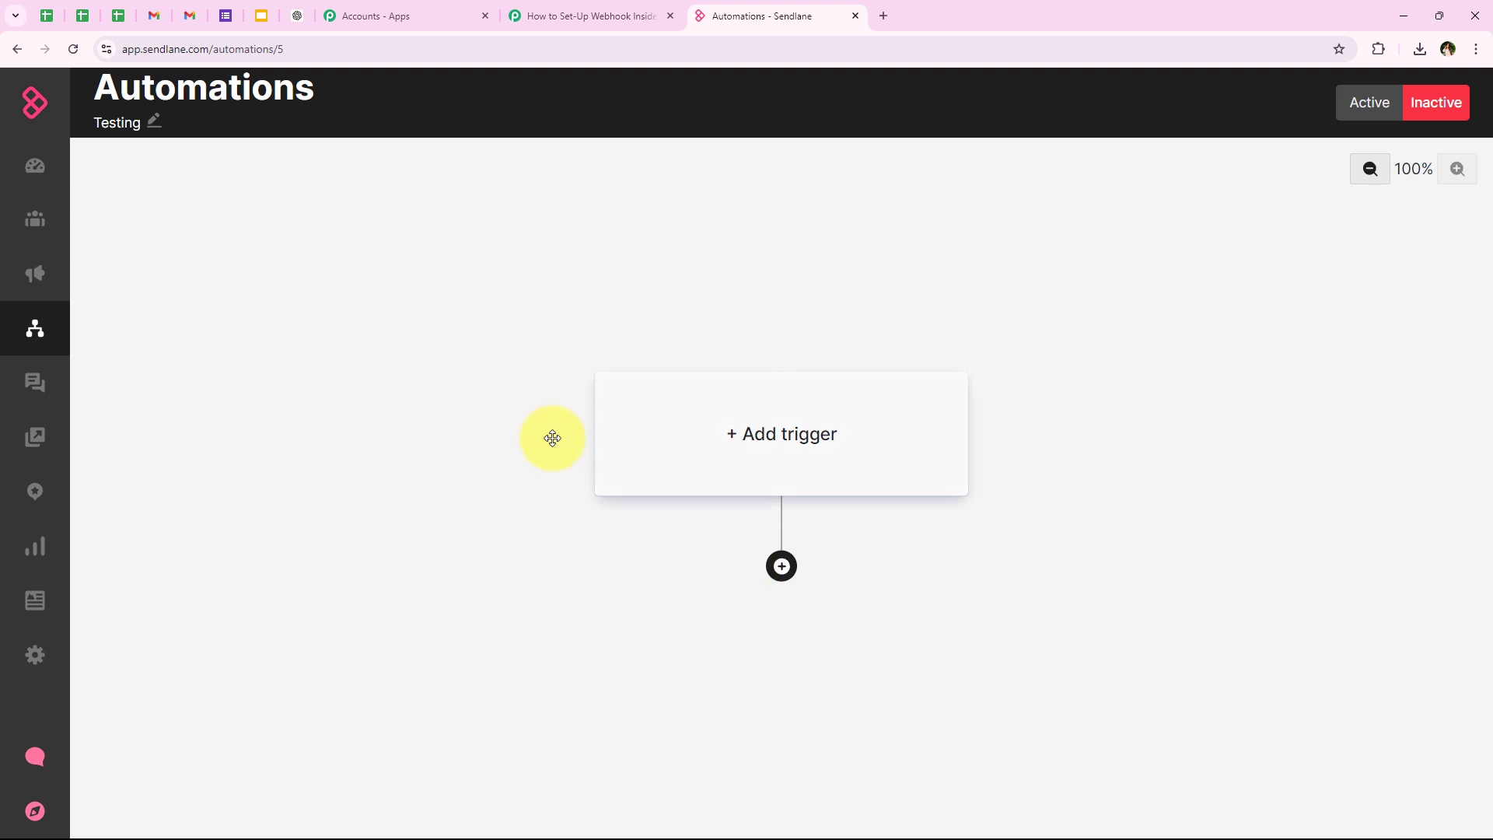
- Check the trigger instructions in Pabbly Connect, then add a Submits a Form trigger to the Sendlane automation
left_click(519, 14)
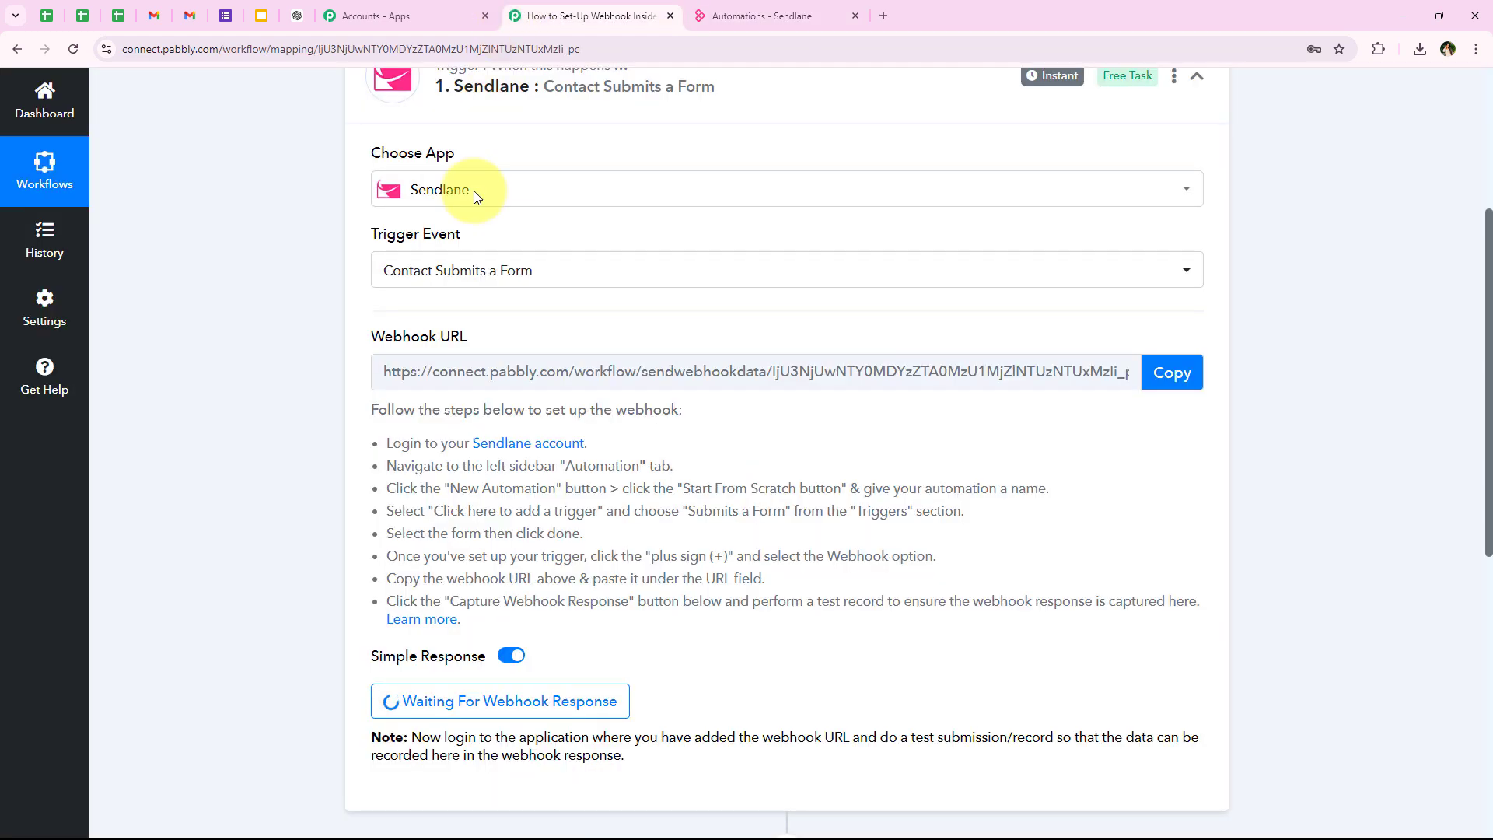
left_click_drag(386, 517, 955, 506)
key("ctrl+Tab")
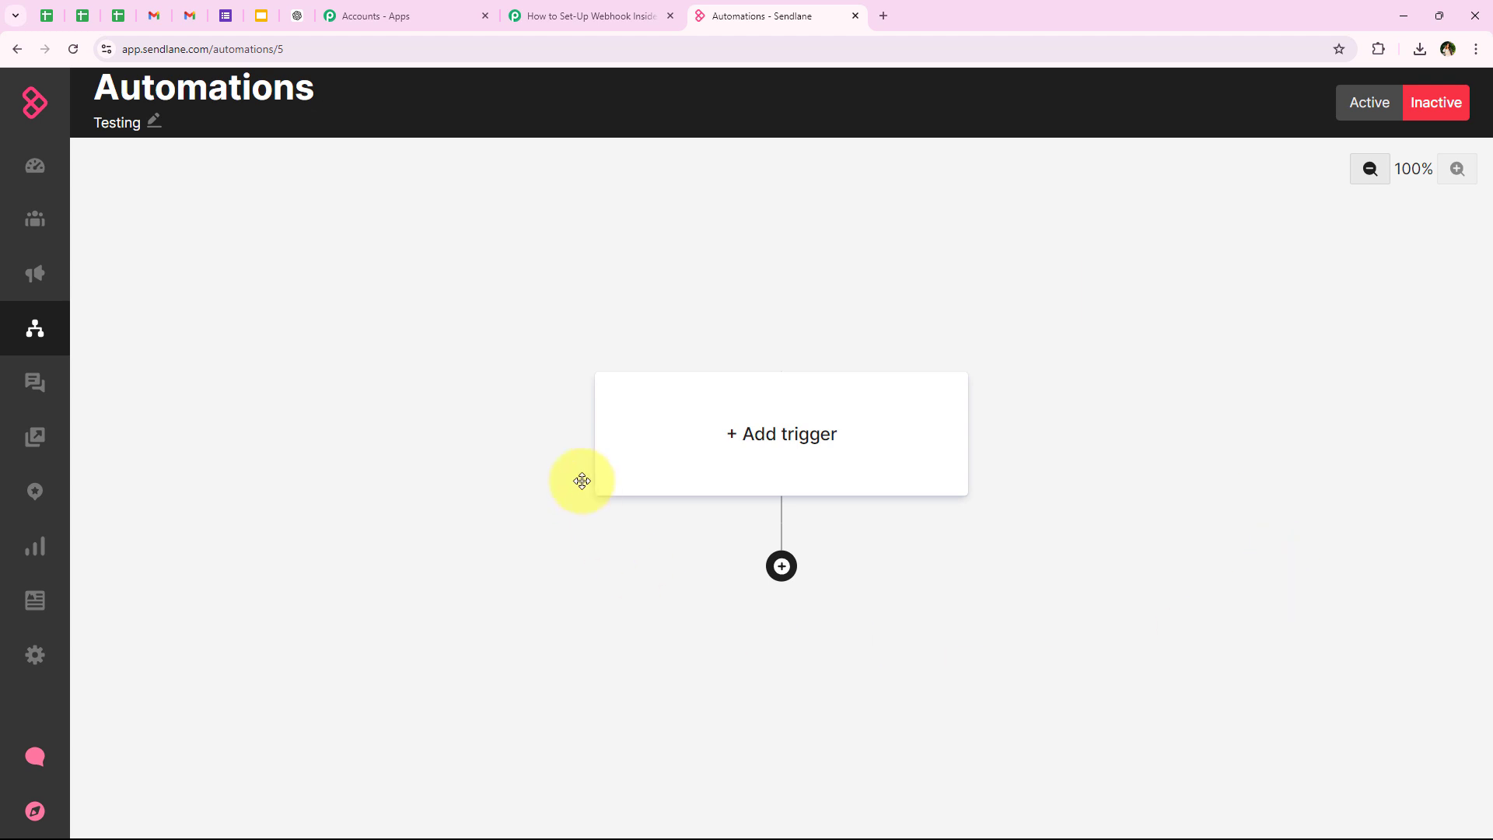
left_click(774, 459)
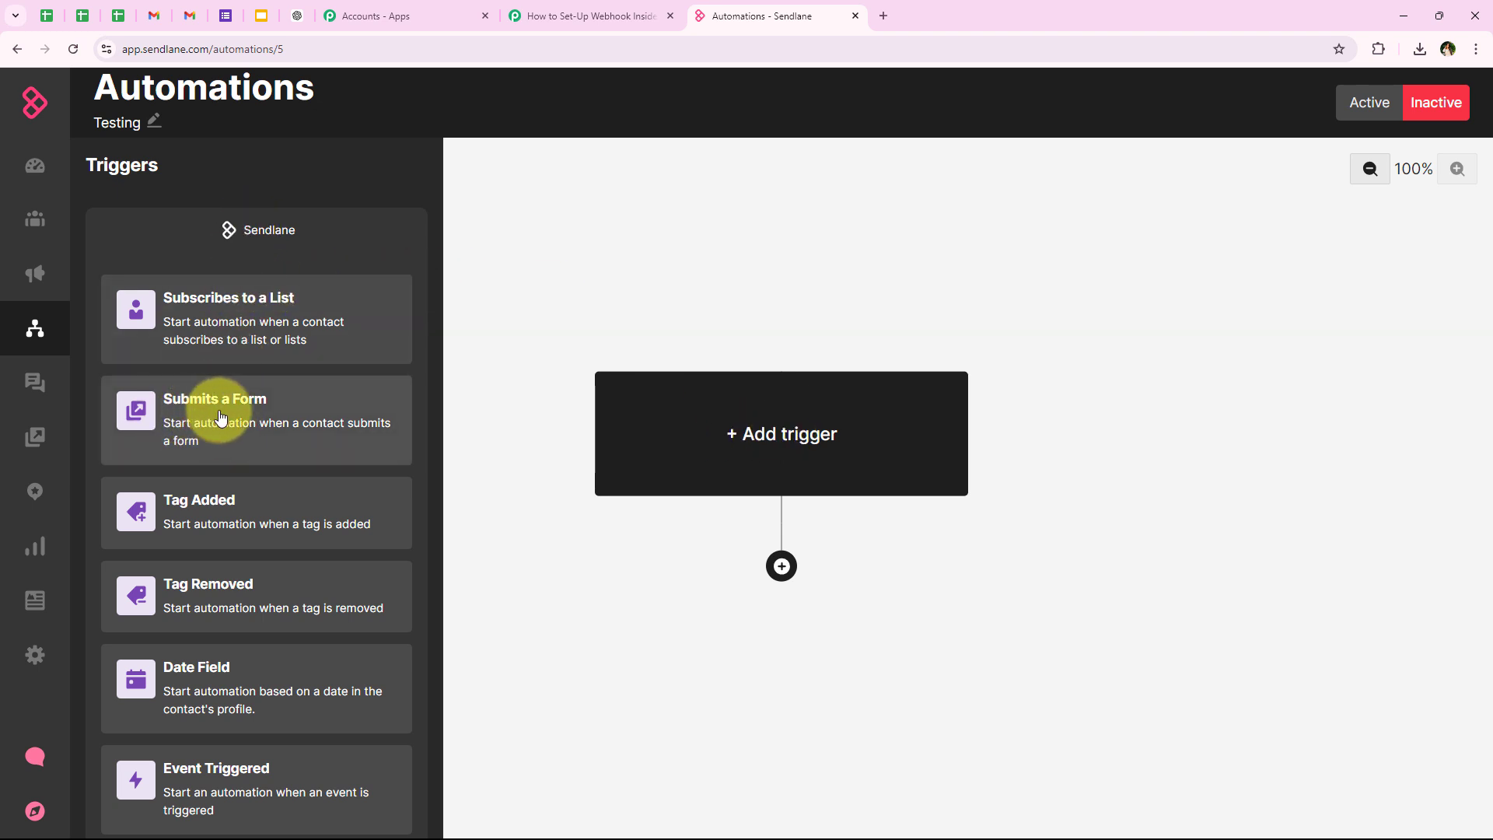
left_click(297, 435)
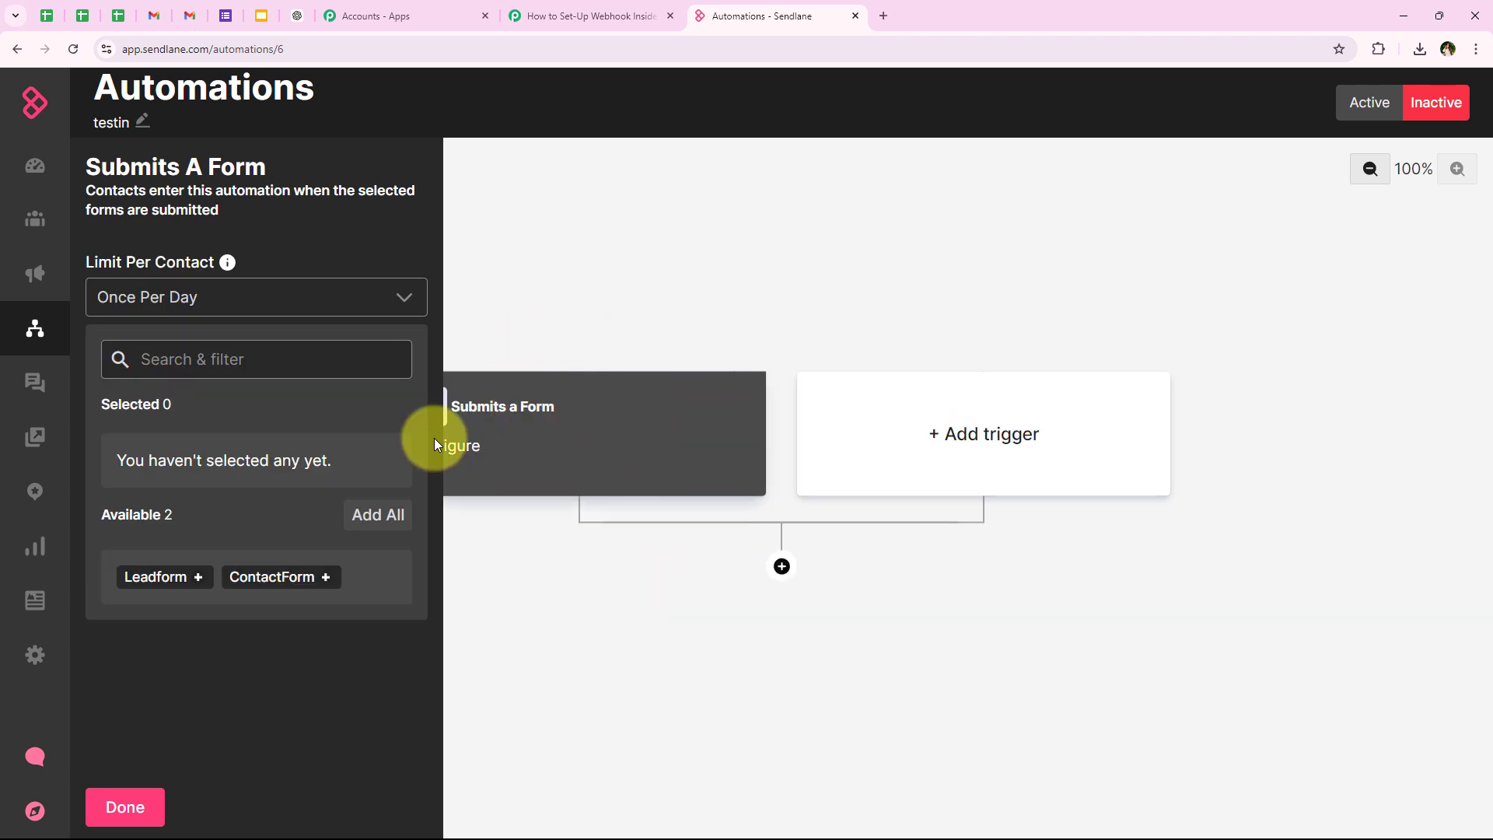
- Compare the trigger events offered in Pabbly Connect with the triggers available for the Sendlane automation
left_click(662, 8)
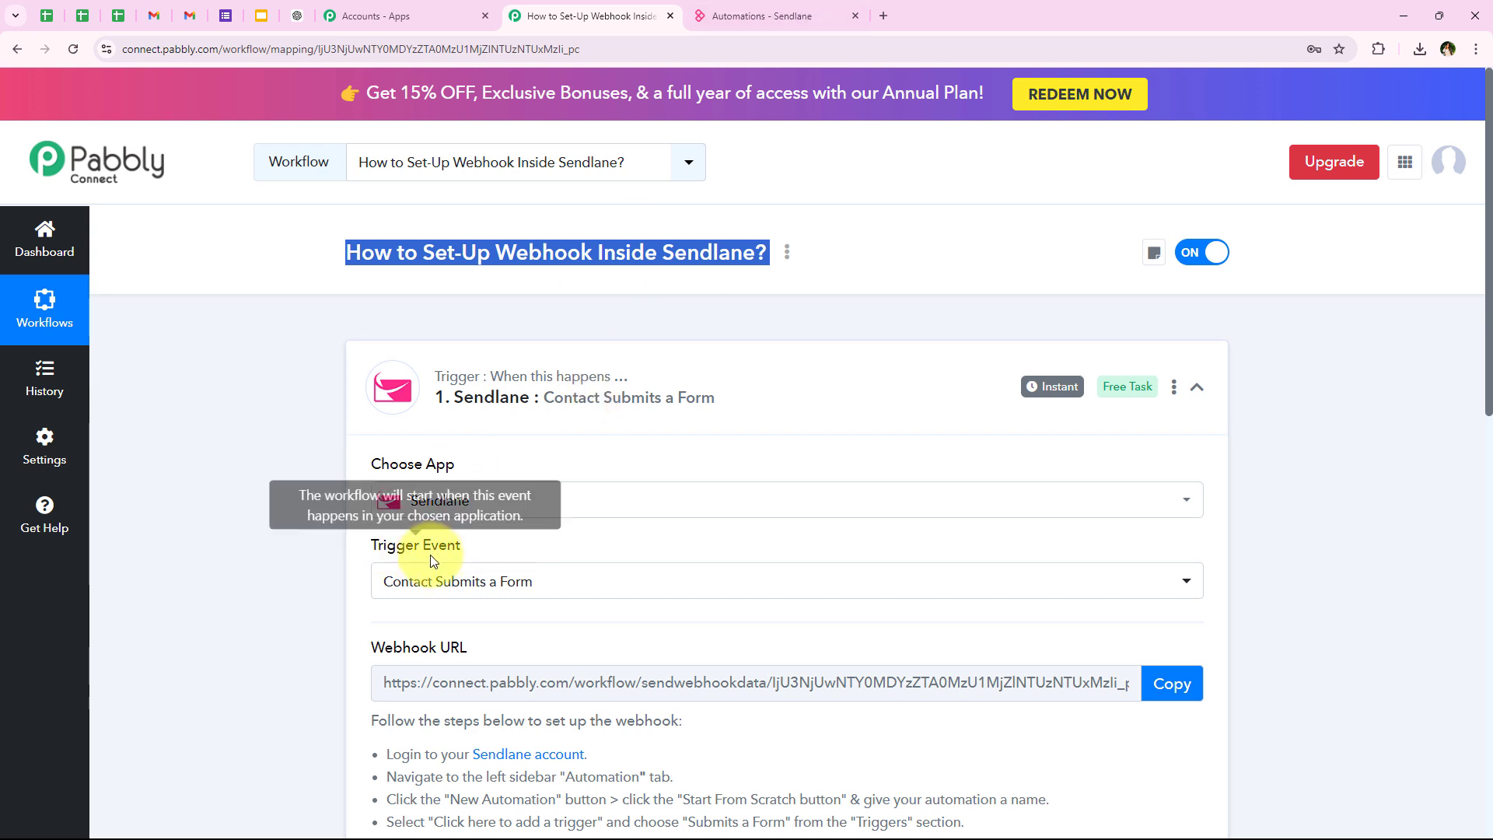
left_click(444, 585)
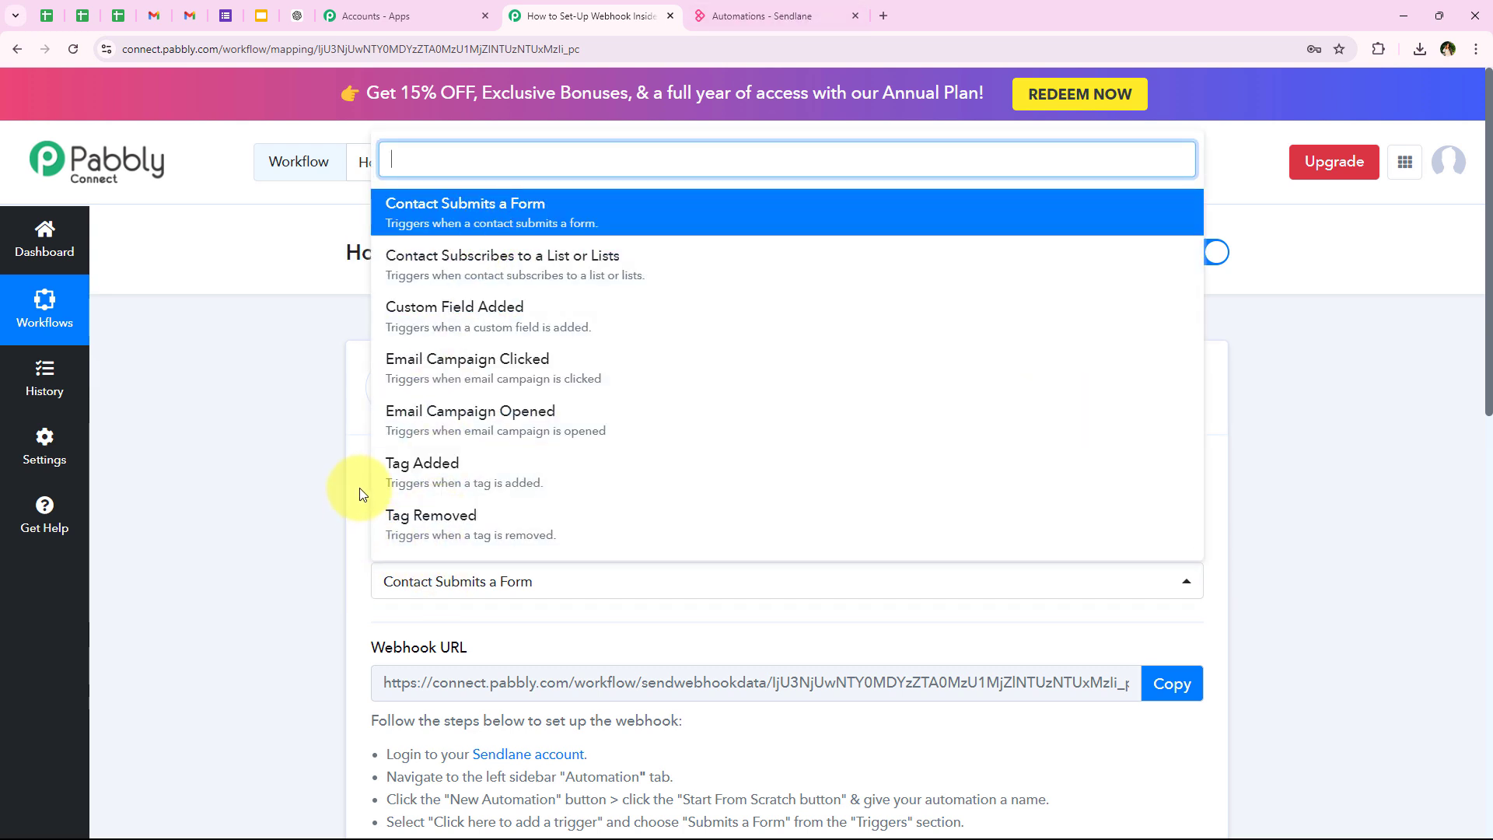
left_click(706, 17)
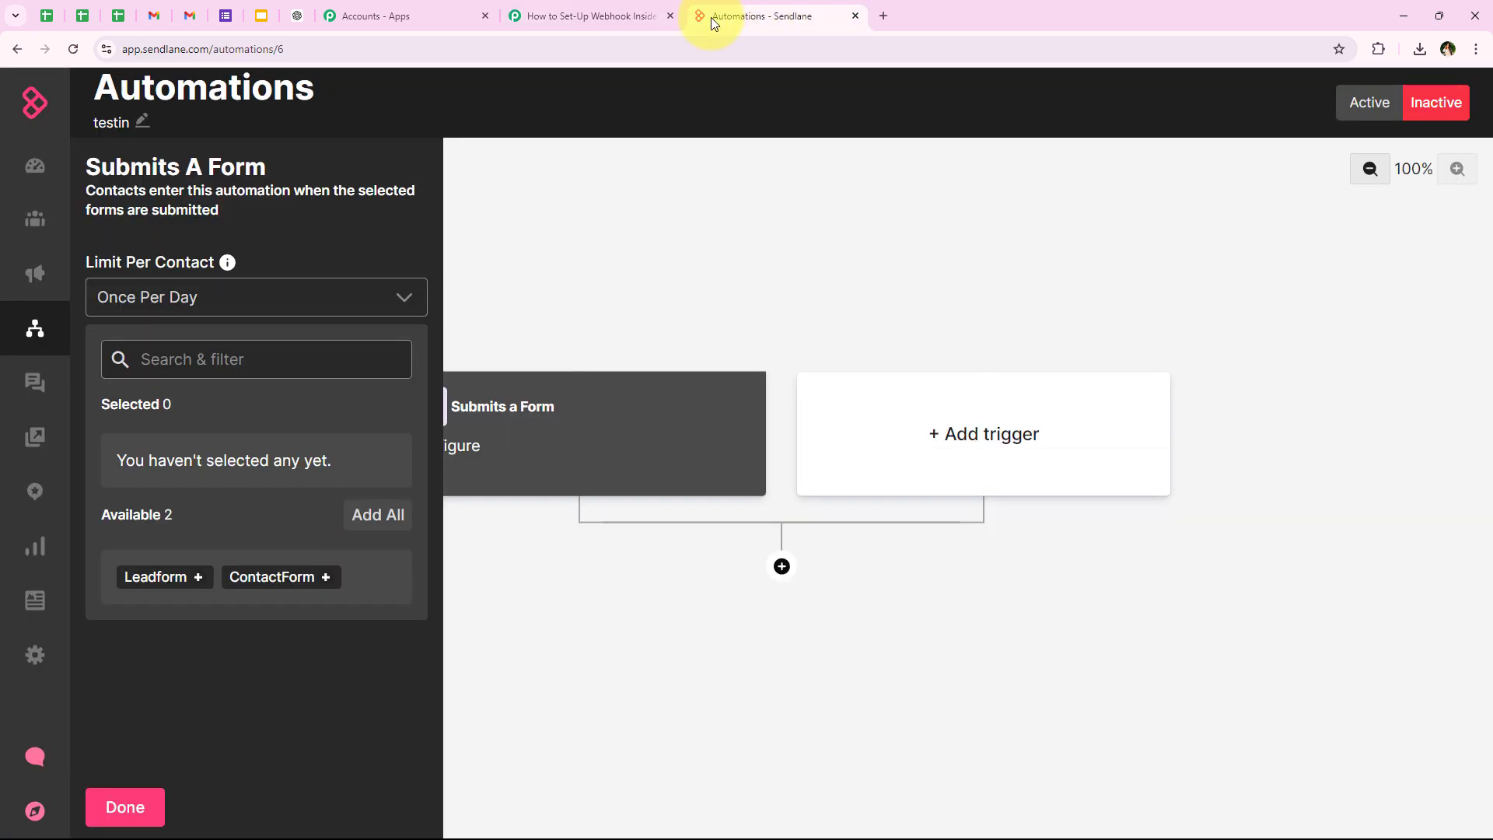
left_click(961, 428)
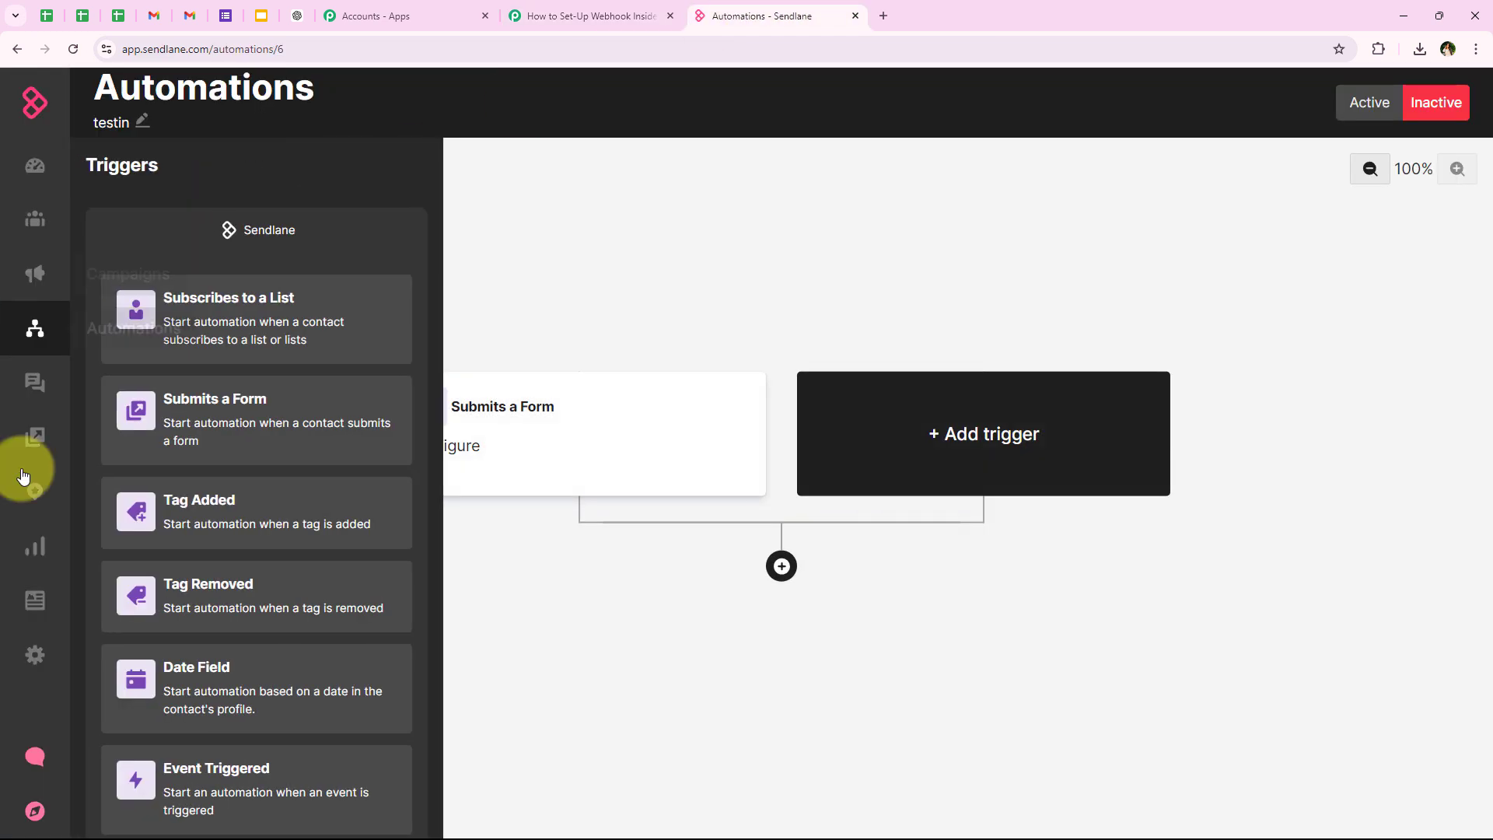
- Look through the full list of Sendlane automation triggers and recheck the trigger events in Pabbly Connect
scroll(209, 583, "down", 1)
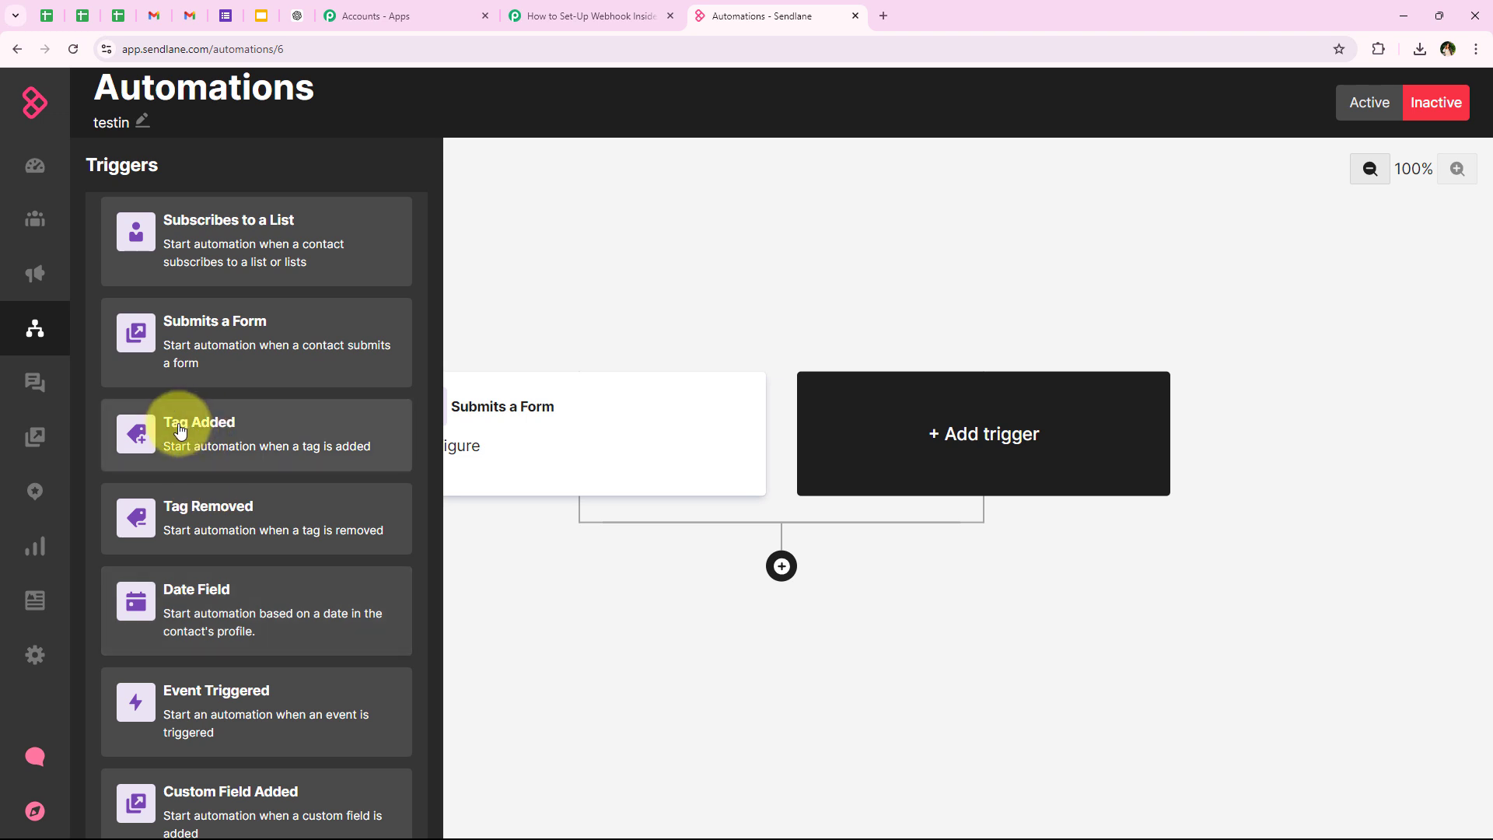
scroll(311, 536, "down", 1)
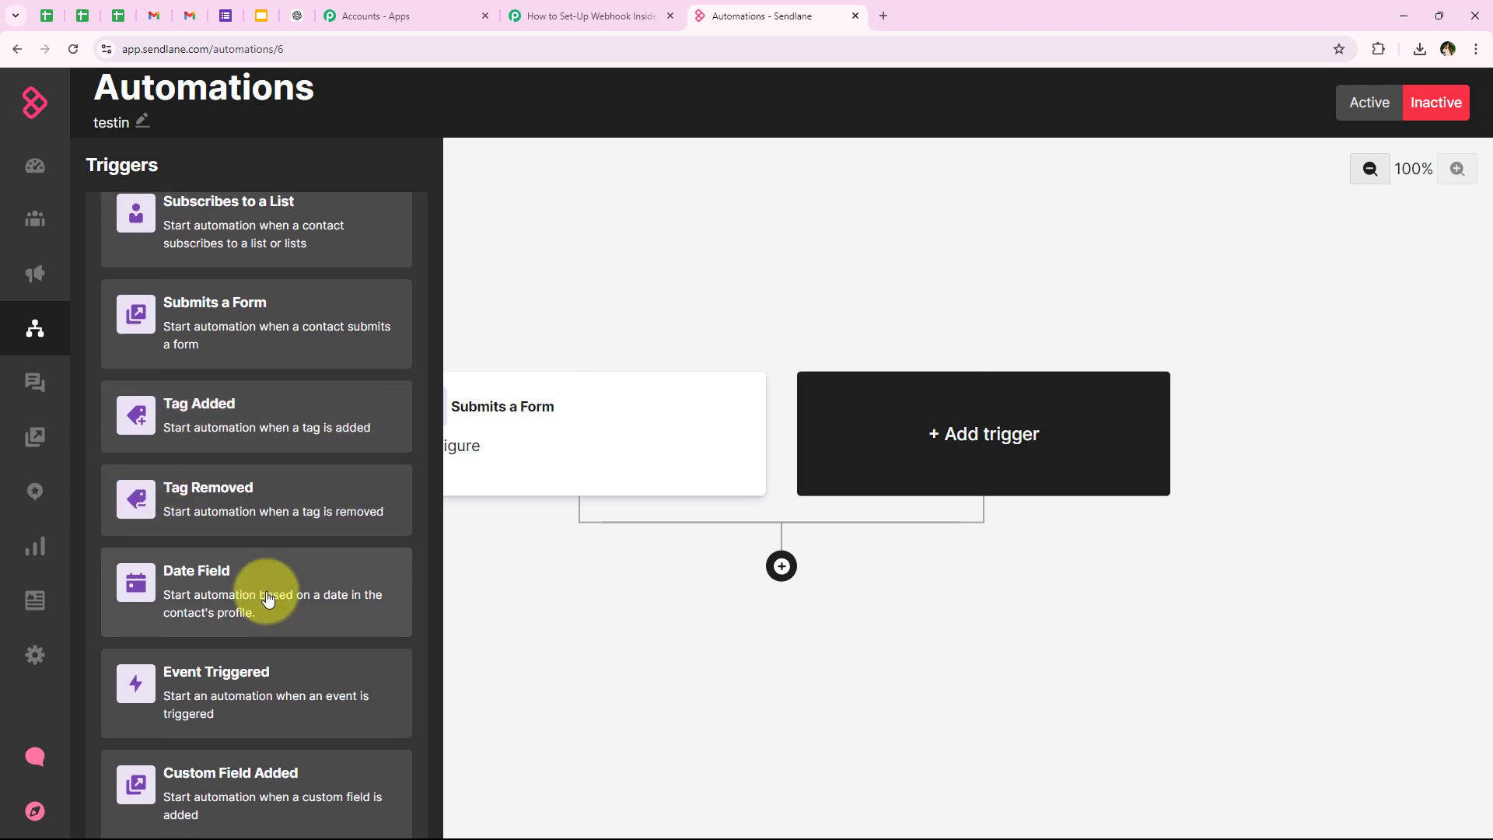
scroll(207, 567, "down", 1)
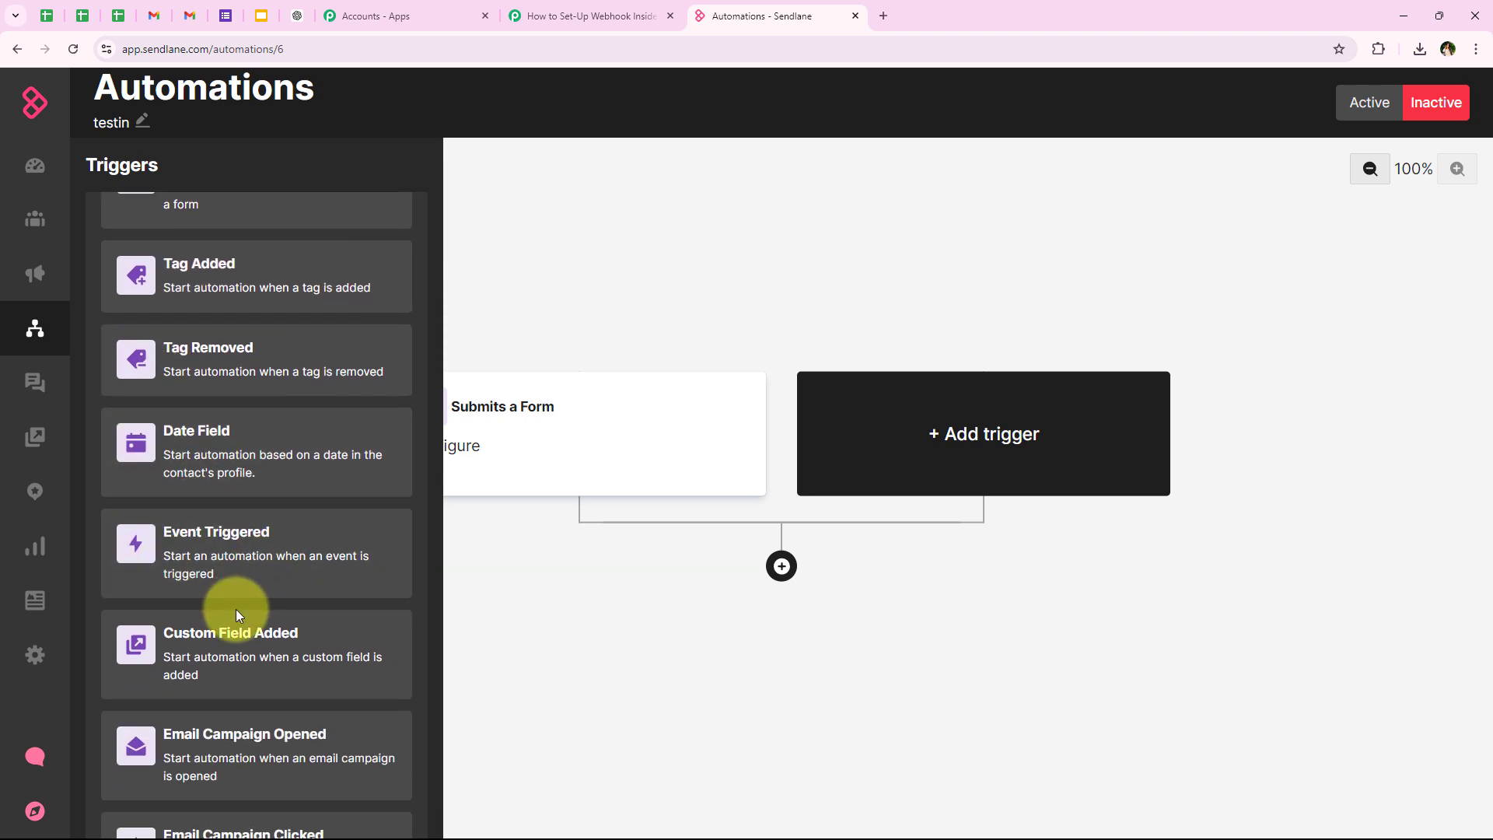
scroll(187, 599, "down", 6)
scroll(182, 606, "up", 9)
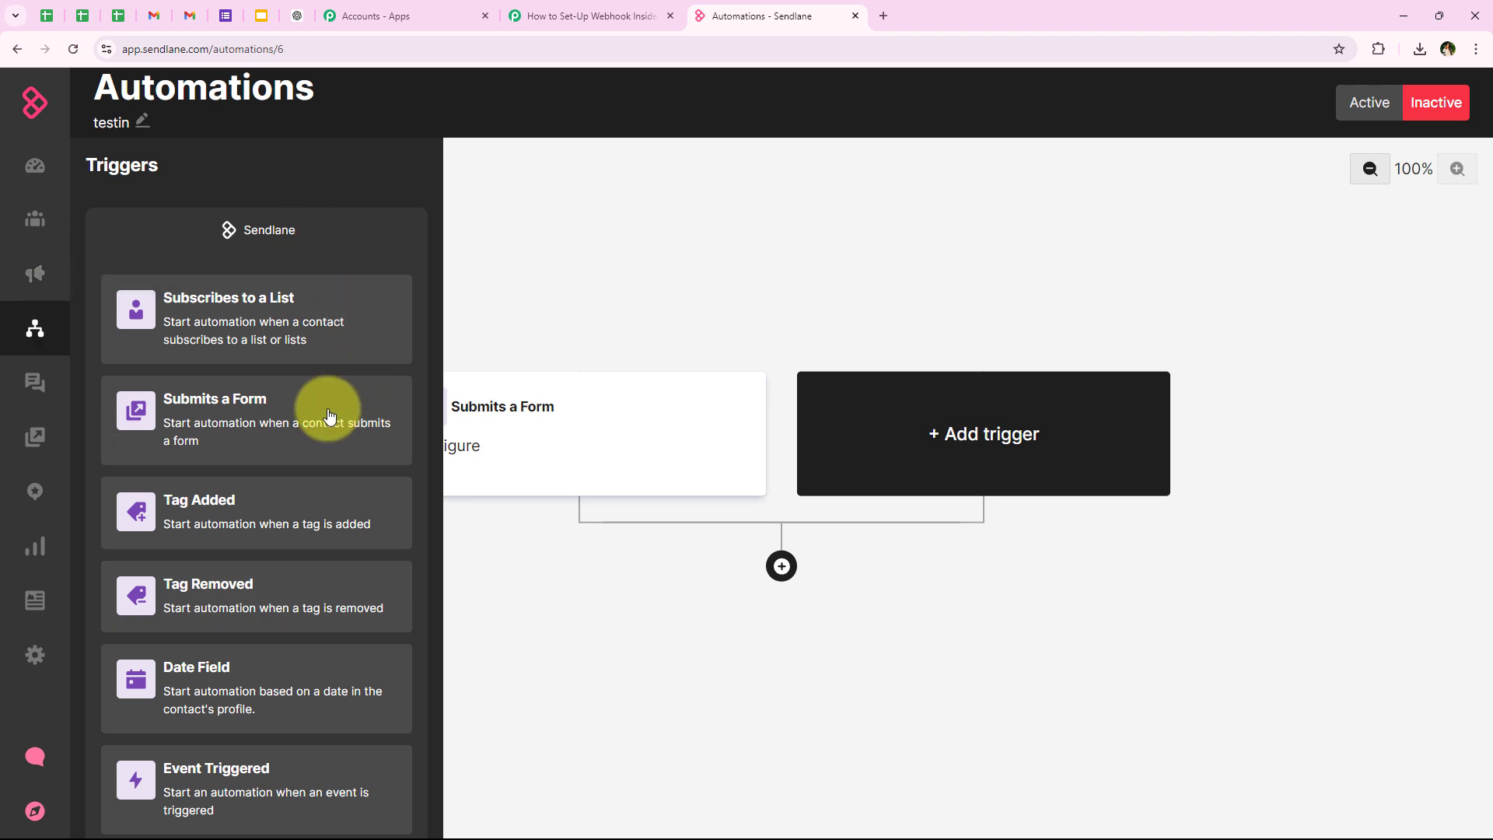
left_click(560, 207)
left_click(544, 16)
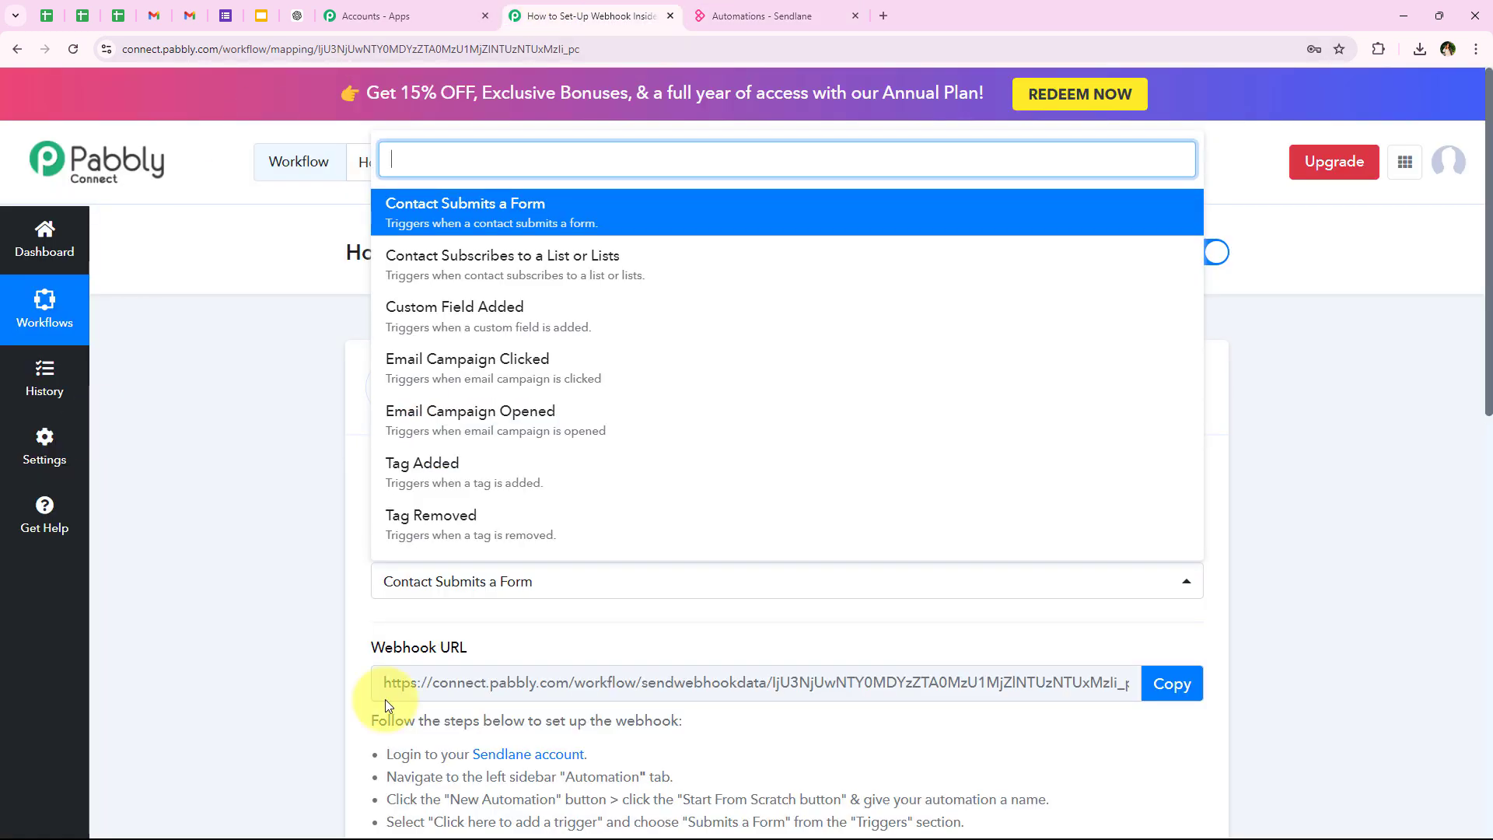
- In Sendlane, configure the Testing automation's Submits a Form trigger with the Leadform form and No Limit per contact
left_click(784, 10)
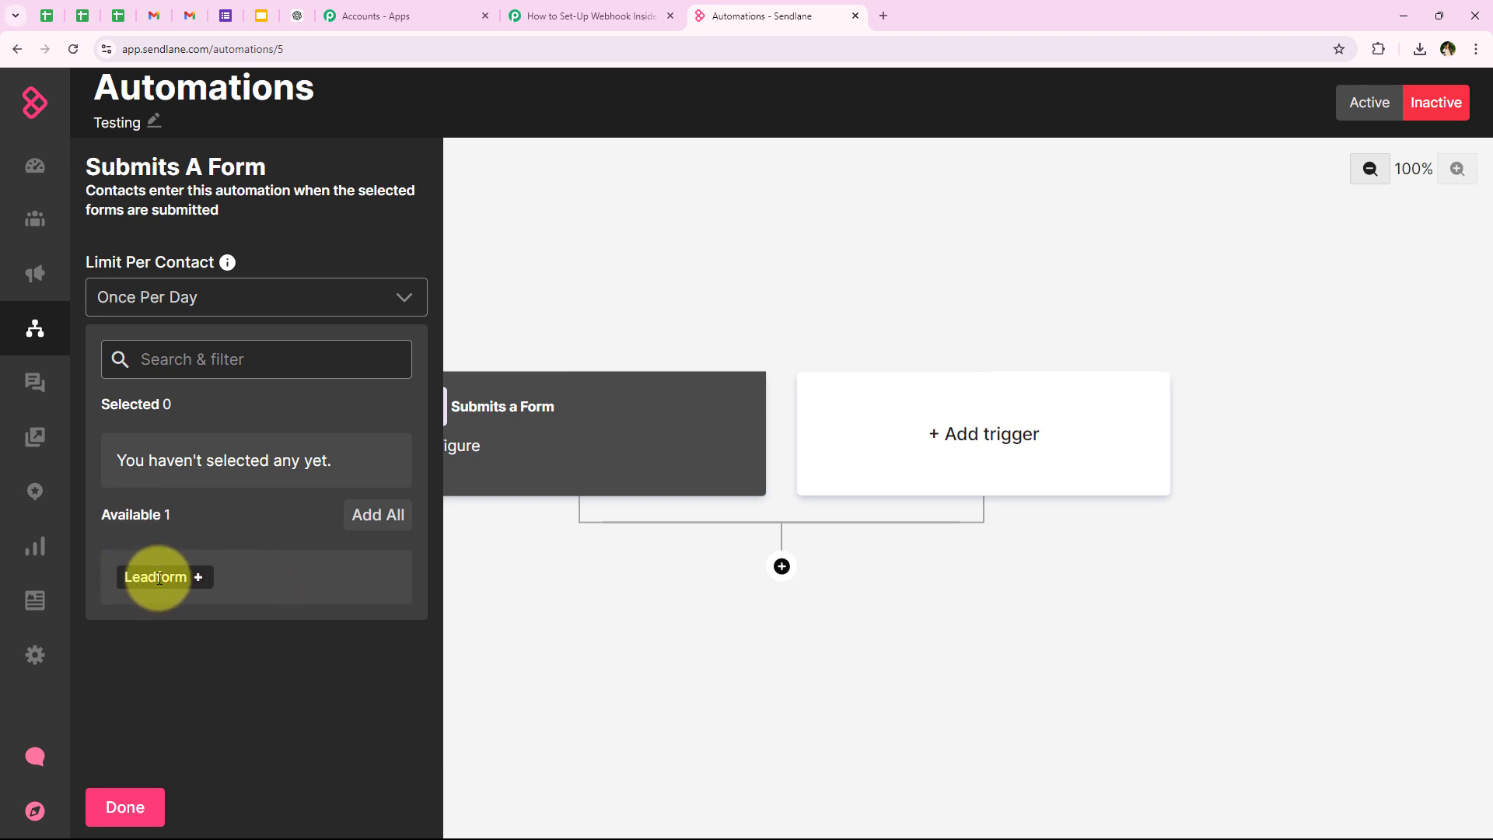
left_click(199, 577)
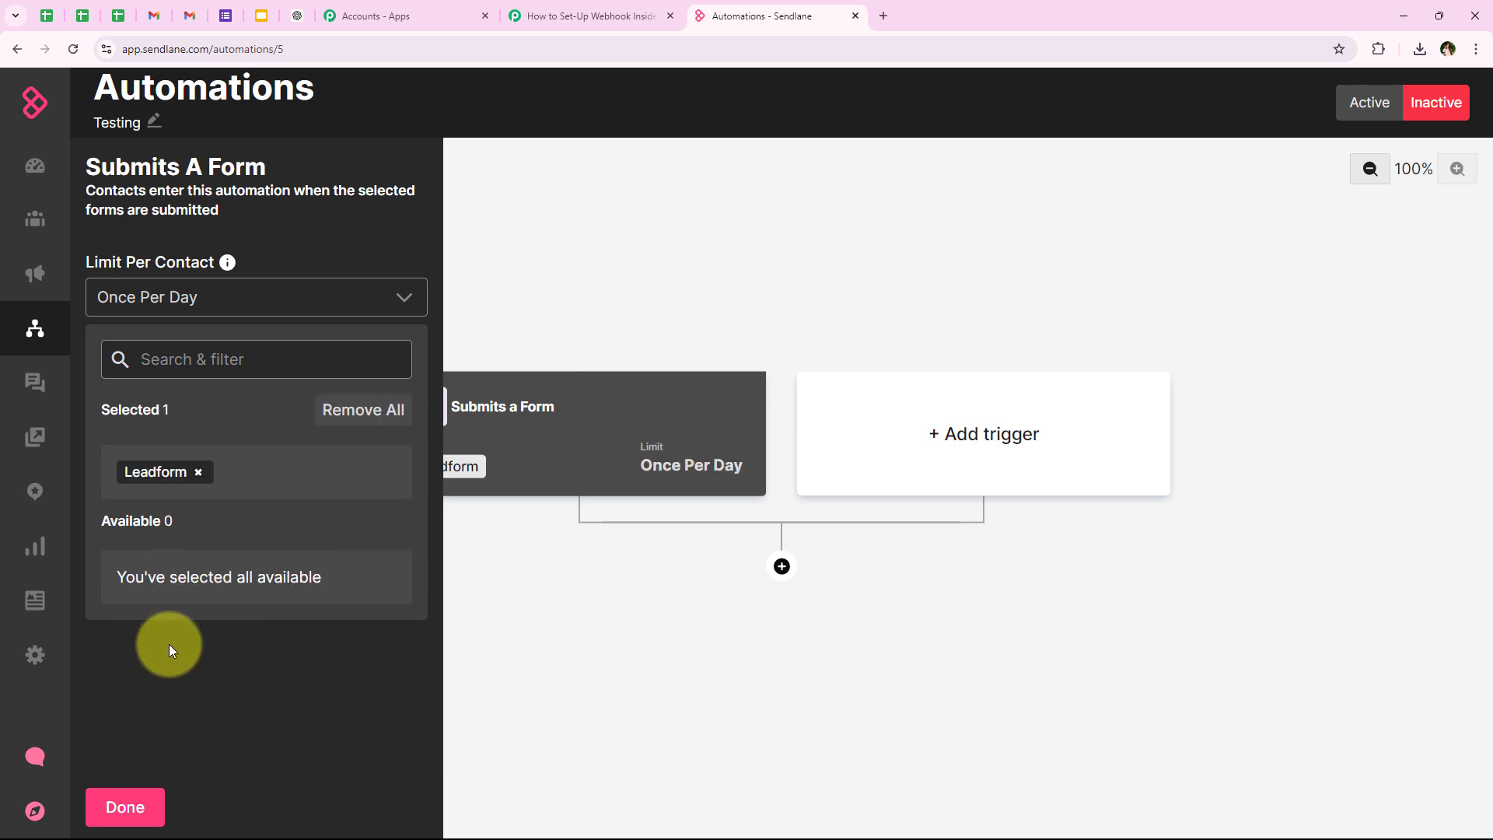
left_click_drag(101, 410, 183, 437)
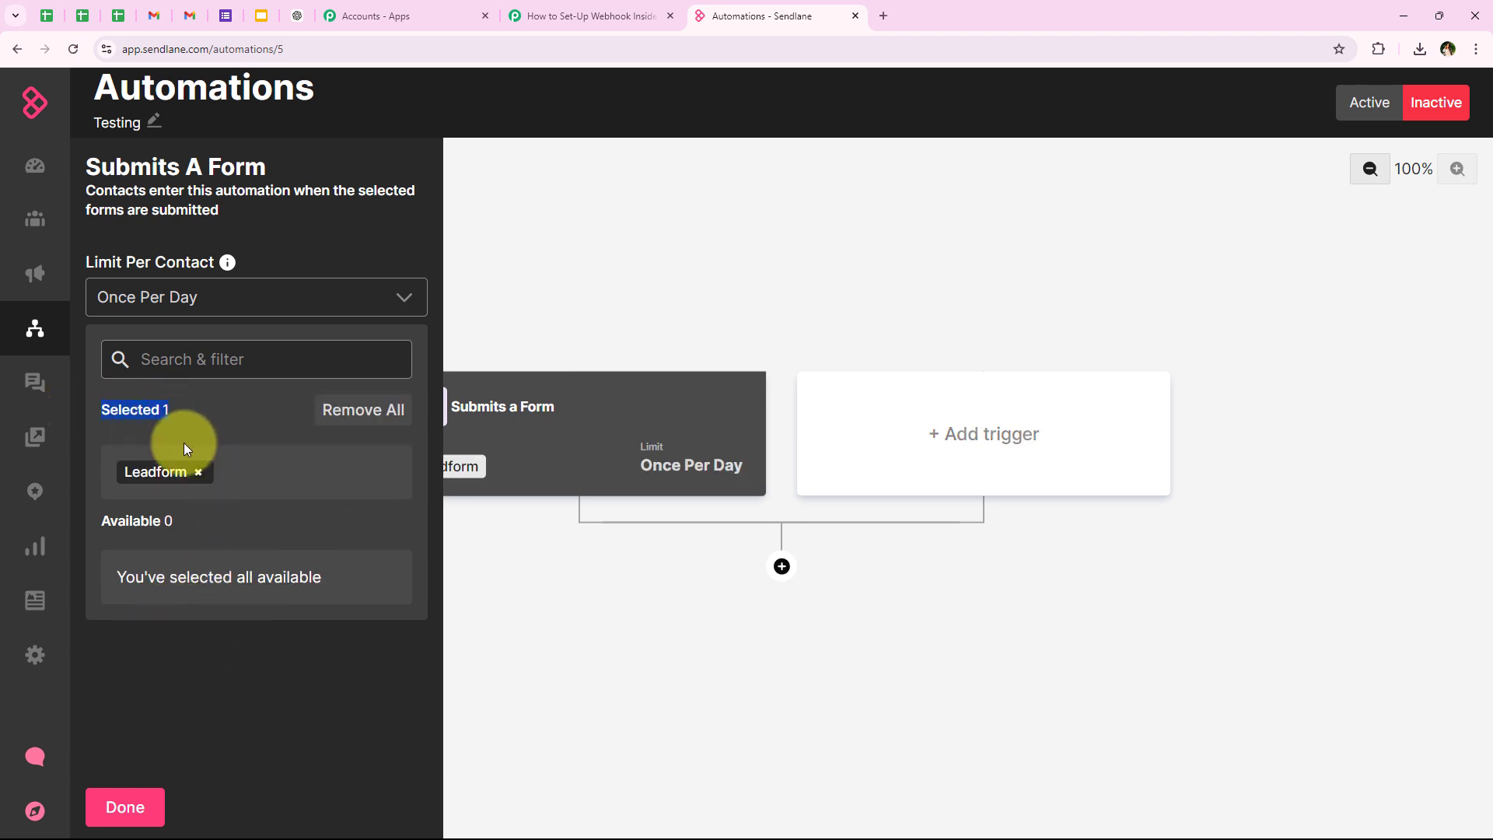
left_click(252, 672)
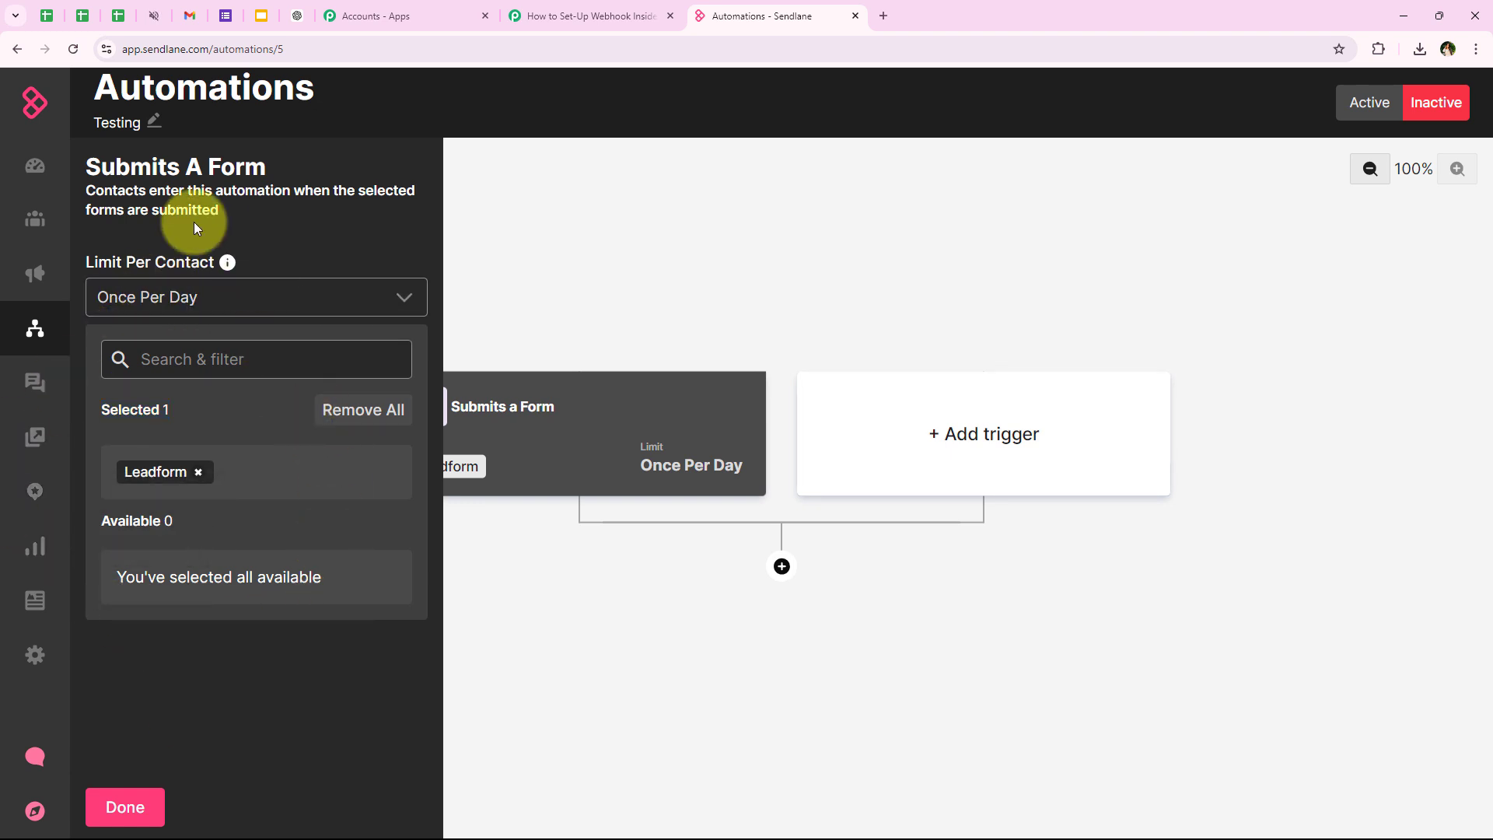
left_click(220, 289)
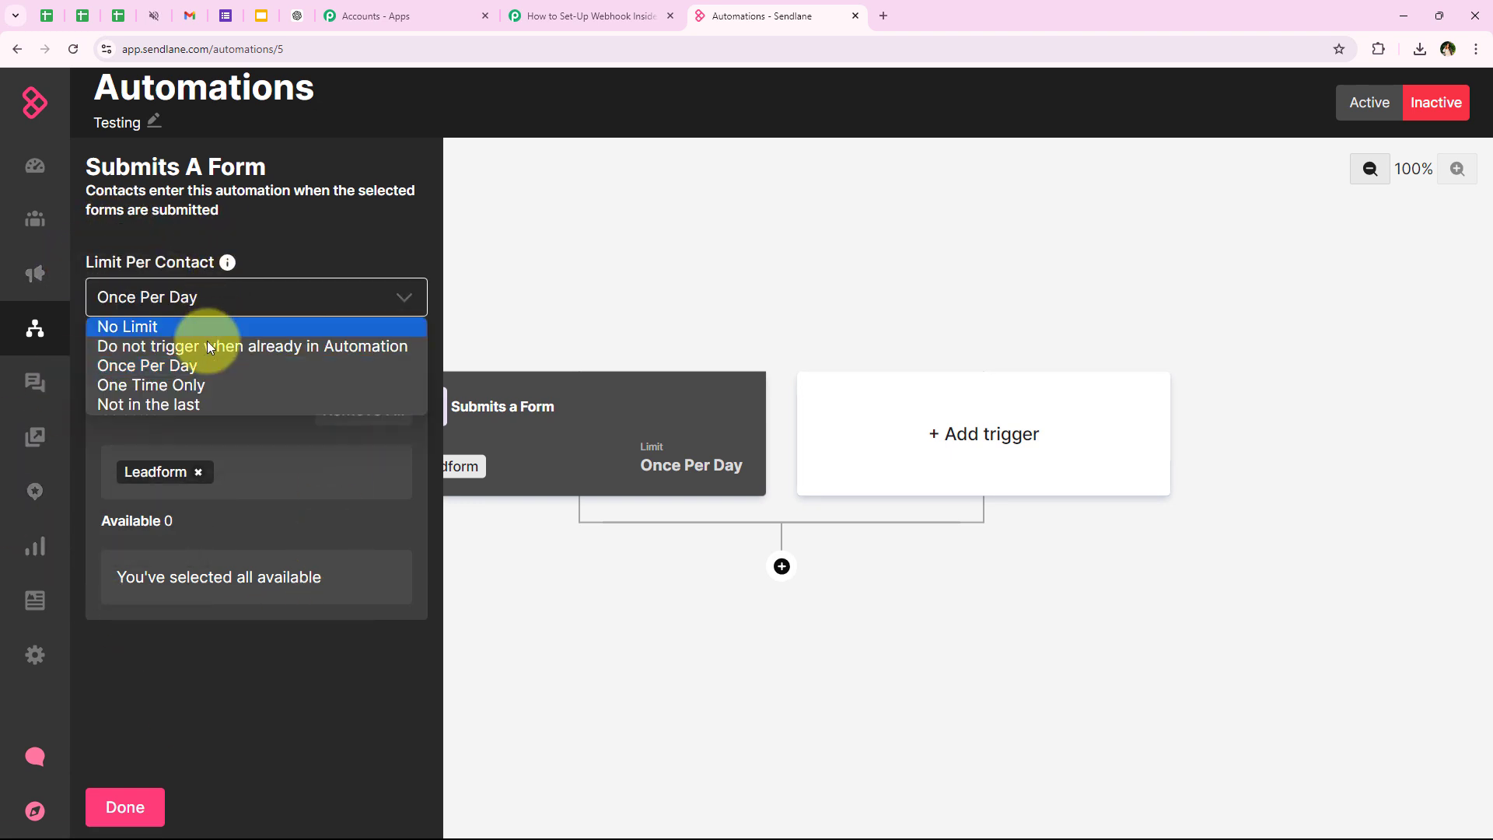
left_click(171, 330)
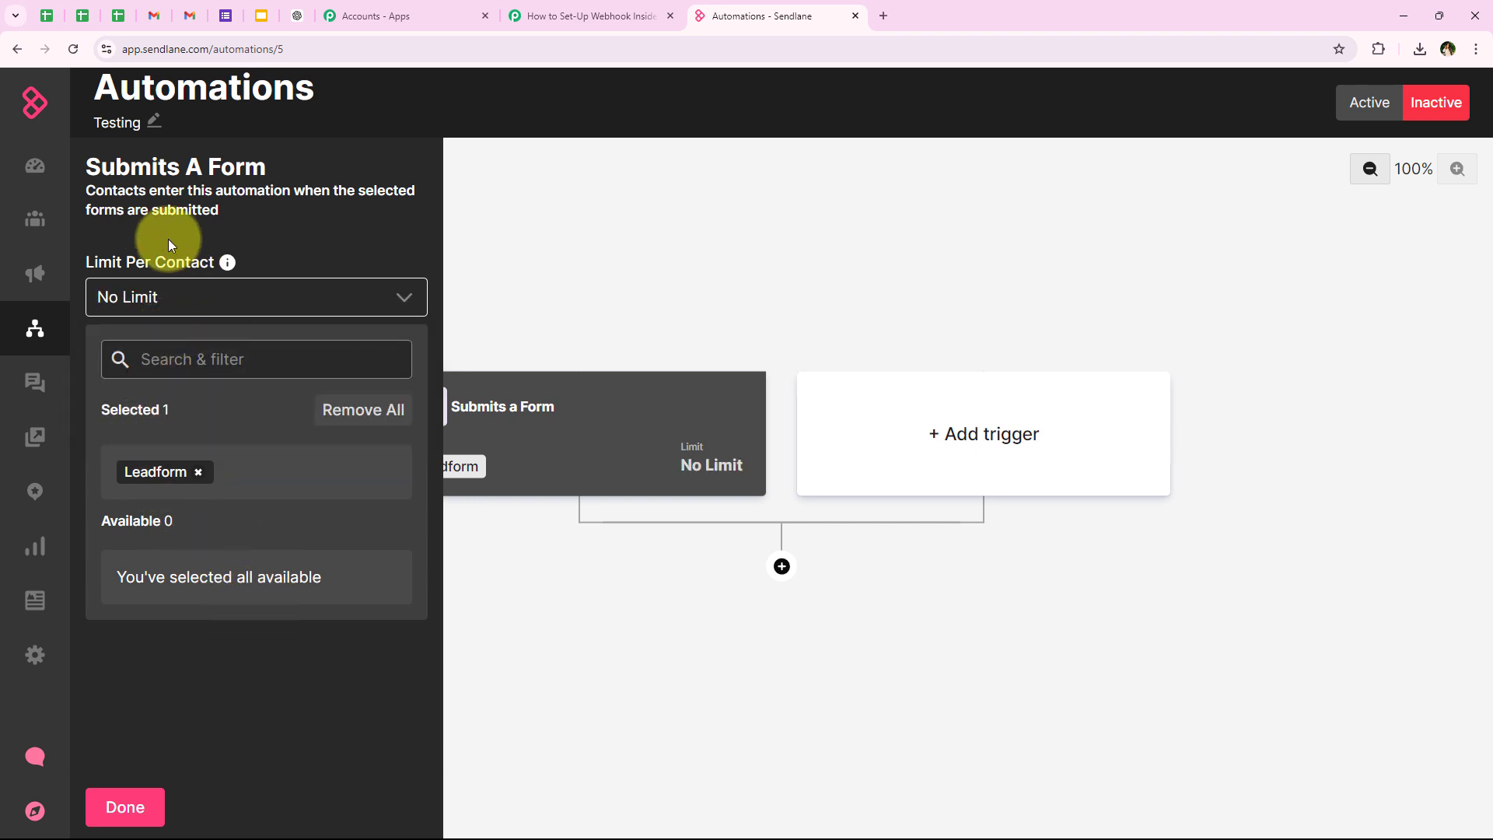
left_click(124, 807)
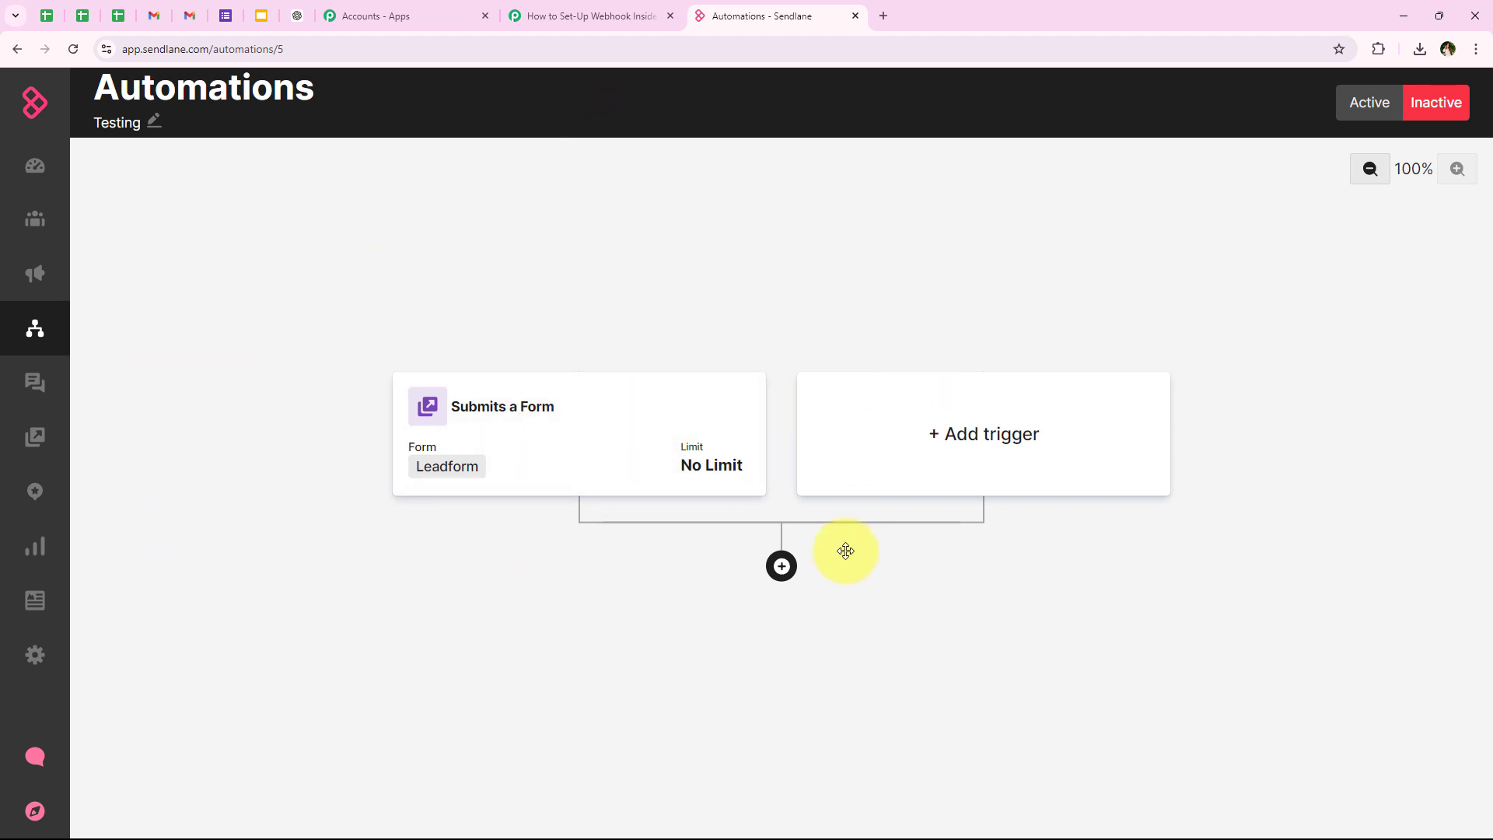
- Read the form and webhook instructions in Pabbly Connect, then add a Webhook action beneath the trigger in the Sendlane automation
left_click(544, 16)
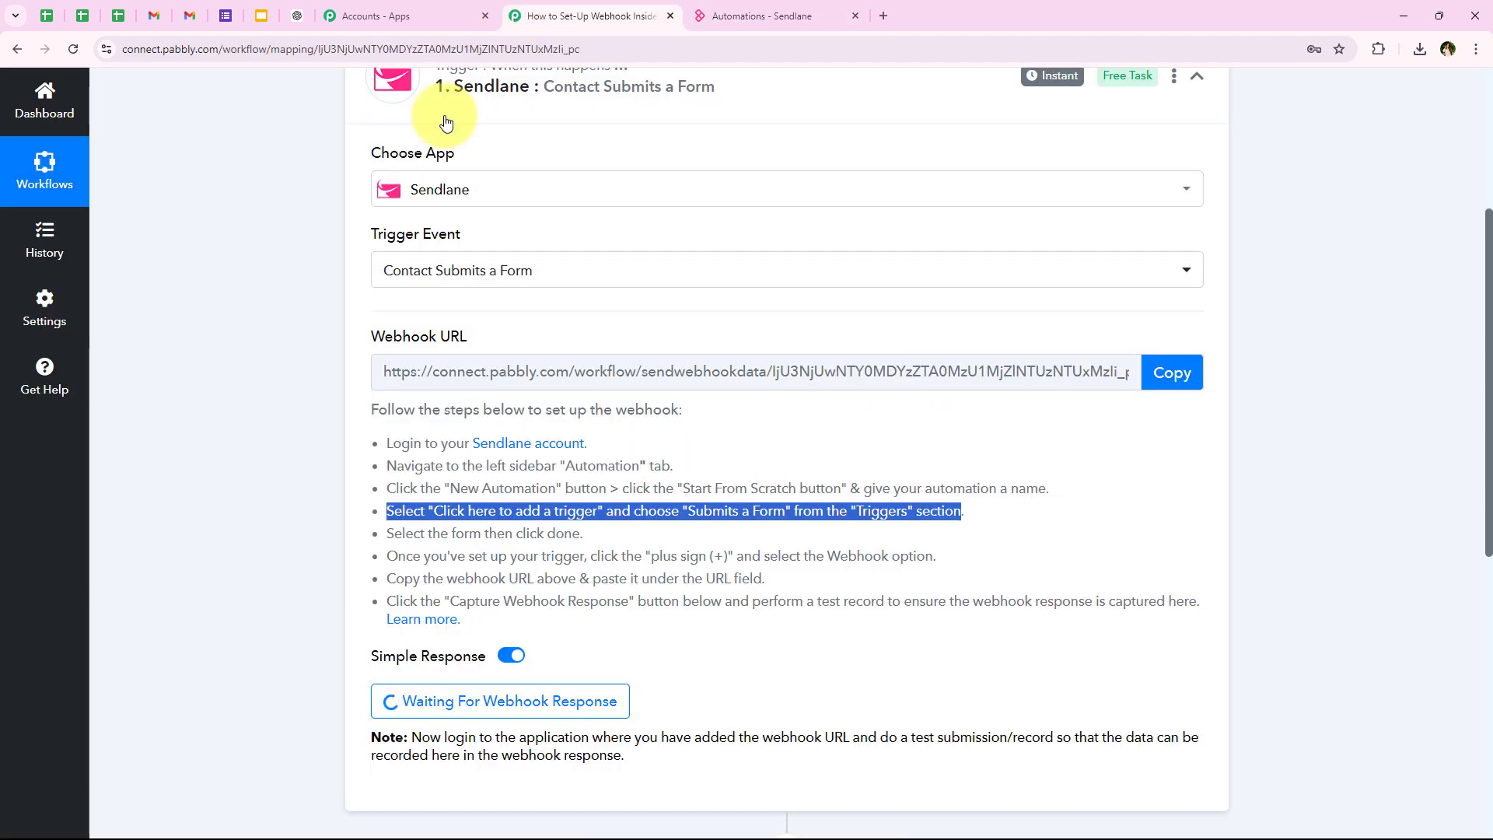
left_click(391, 527)
left_click_drag(387, 535, 589, 539)
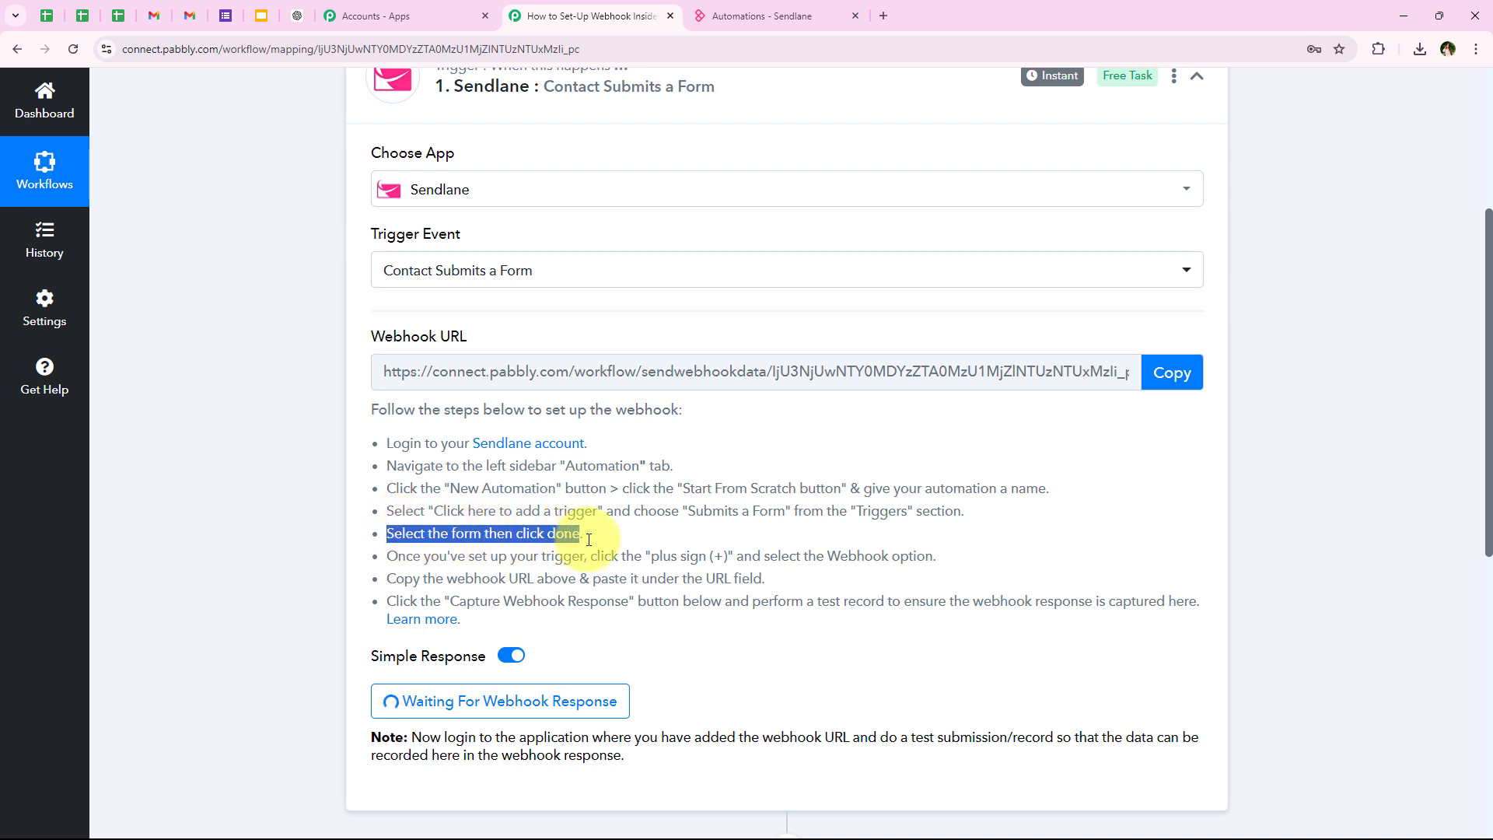
left_click(379, 533)
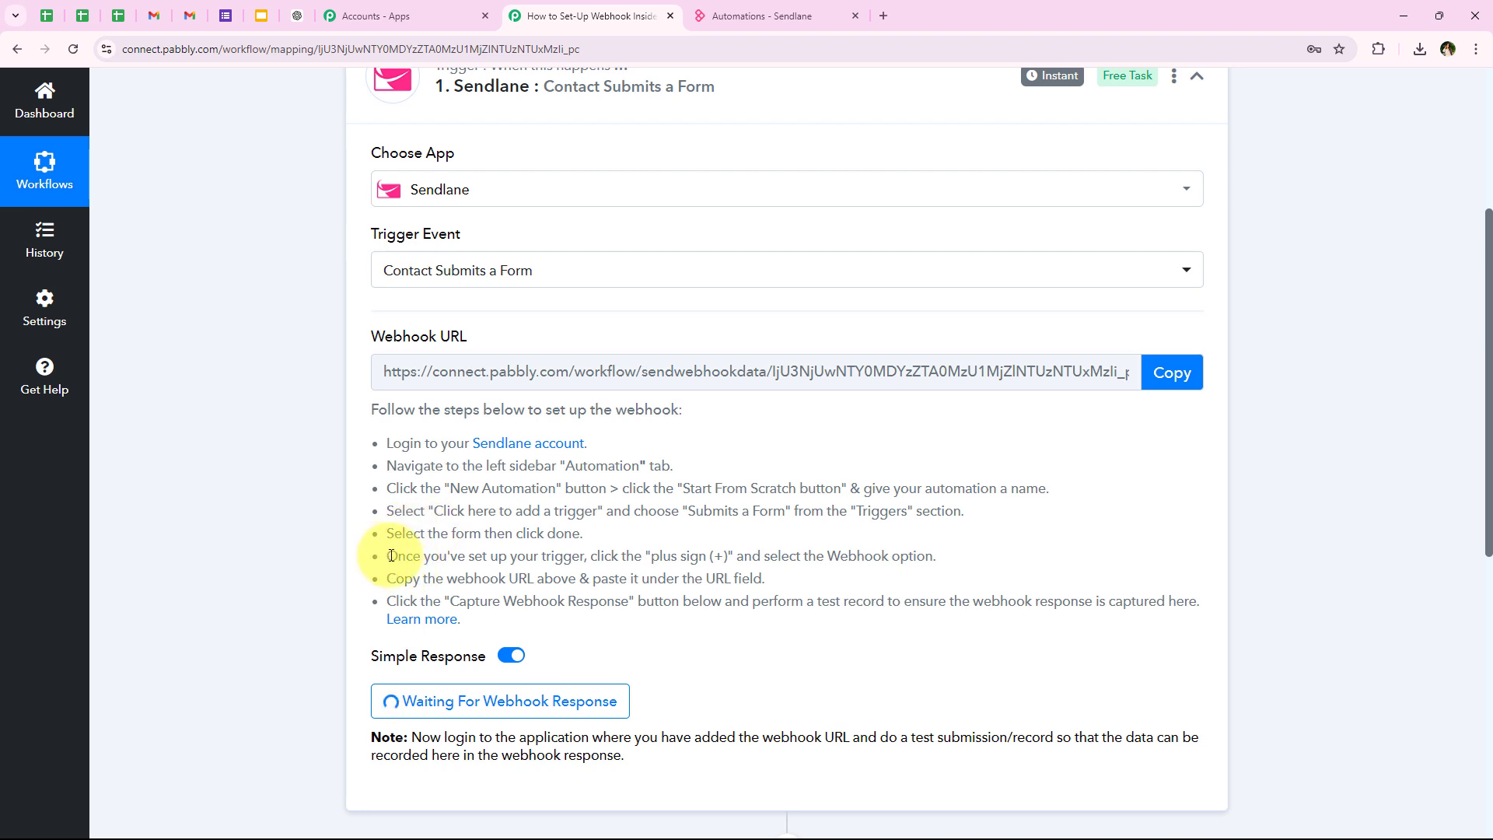
left_click_drag(392, 555, 959, 564)
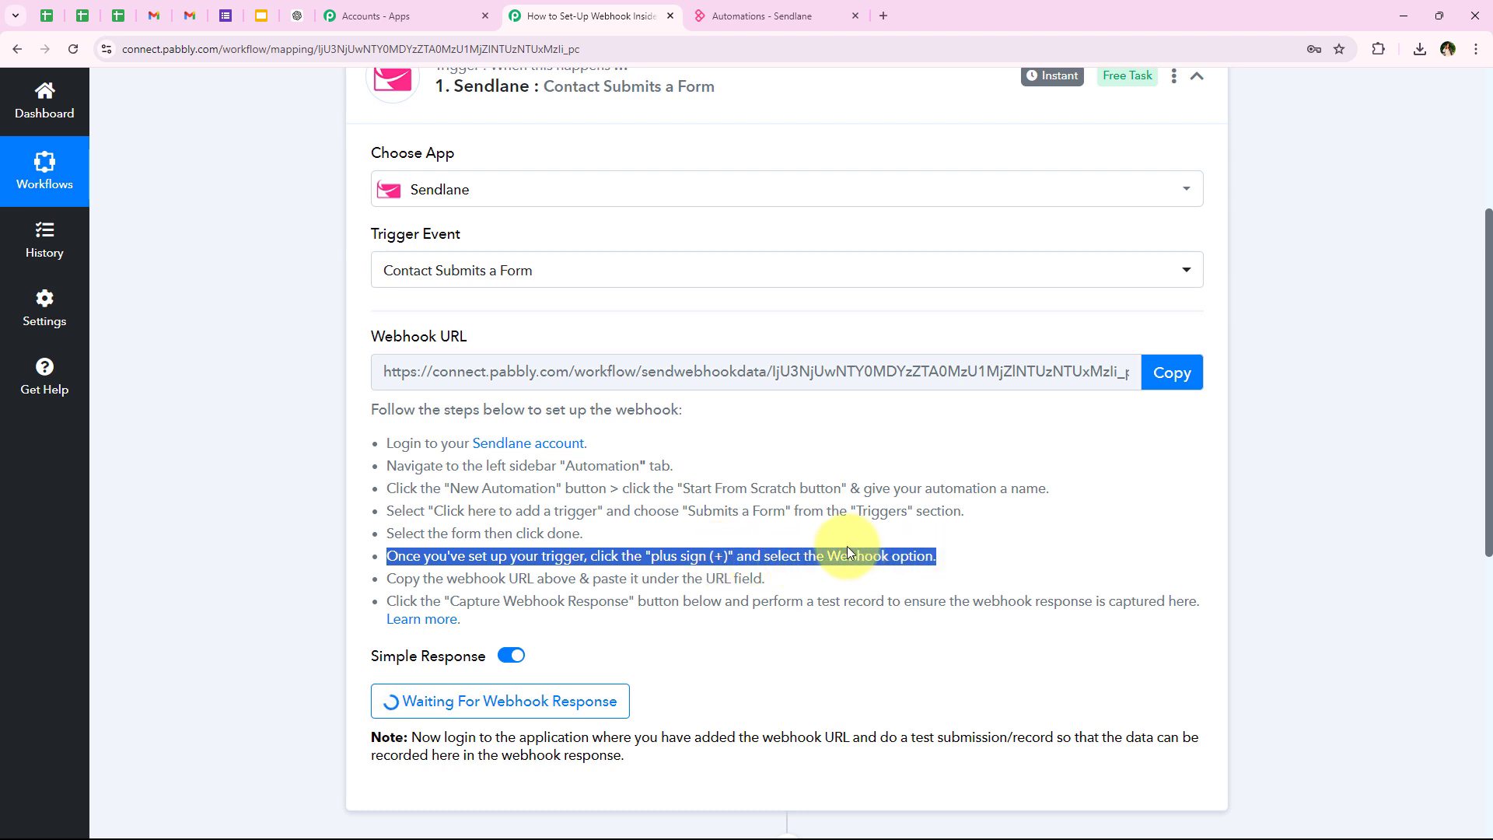
left_click(760, 15)
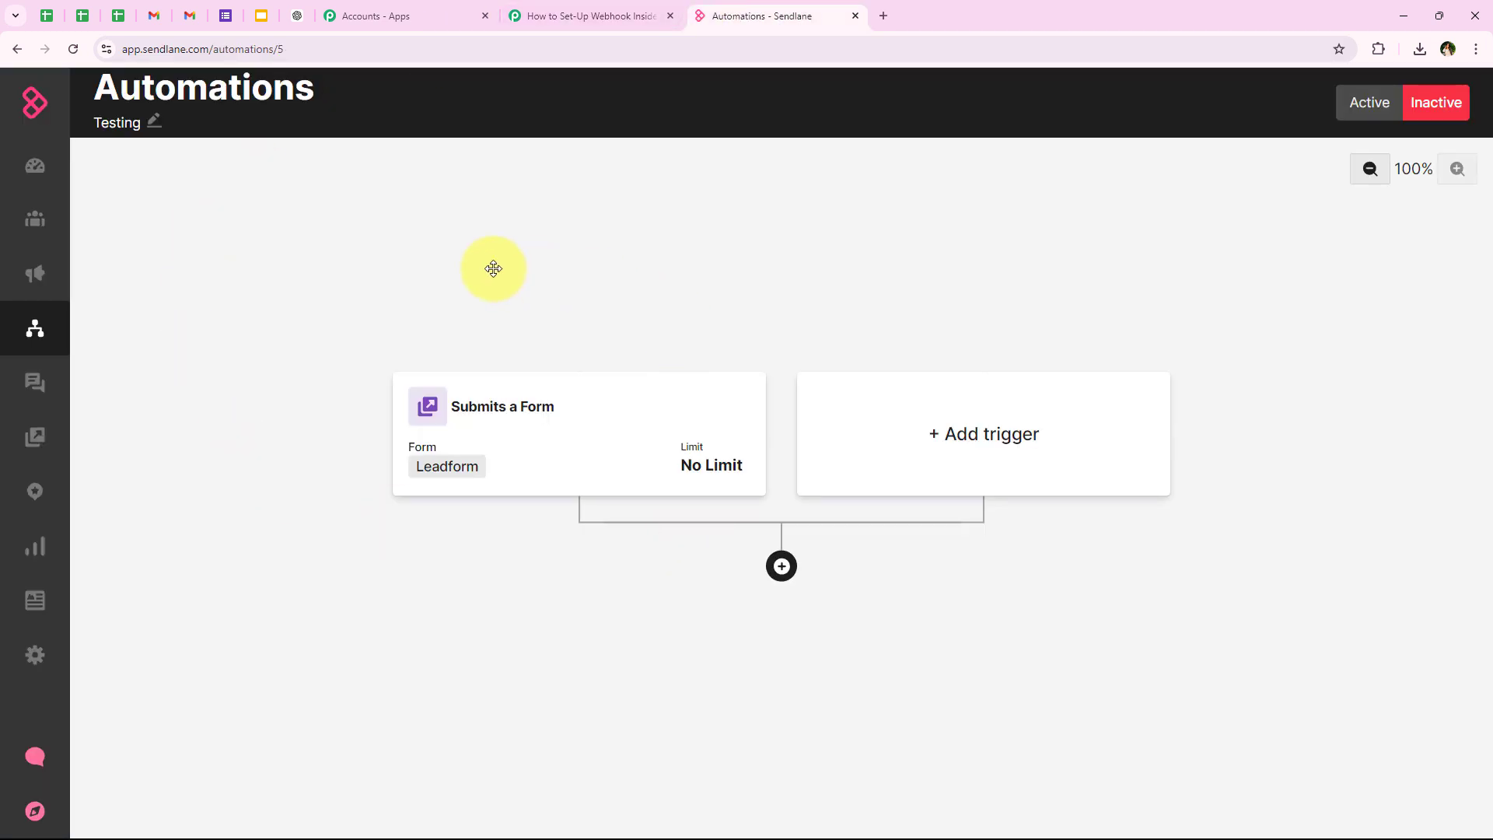
left_click(781, 566)
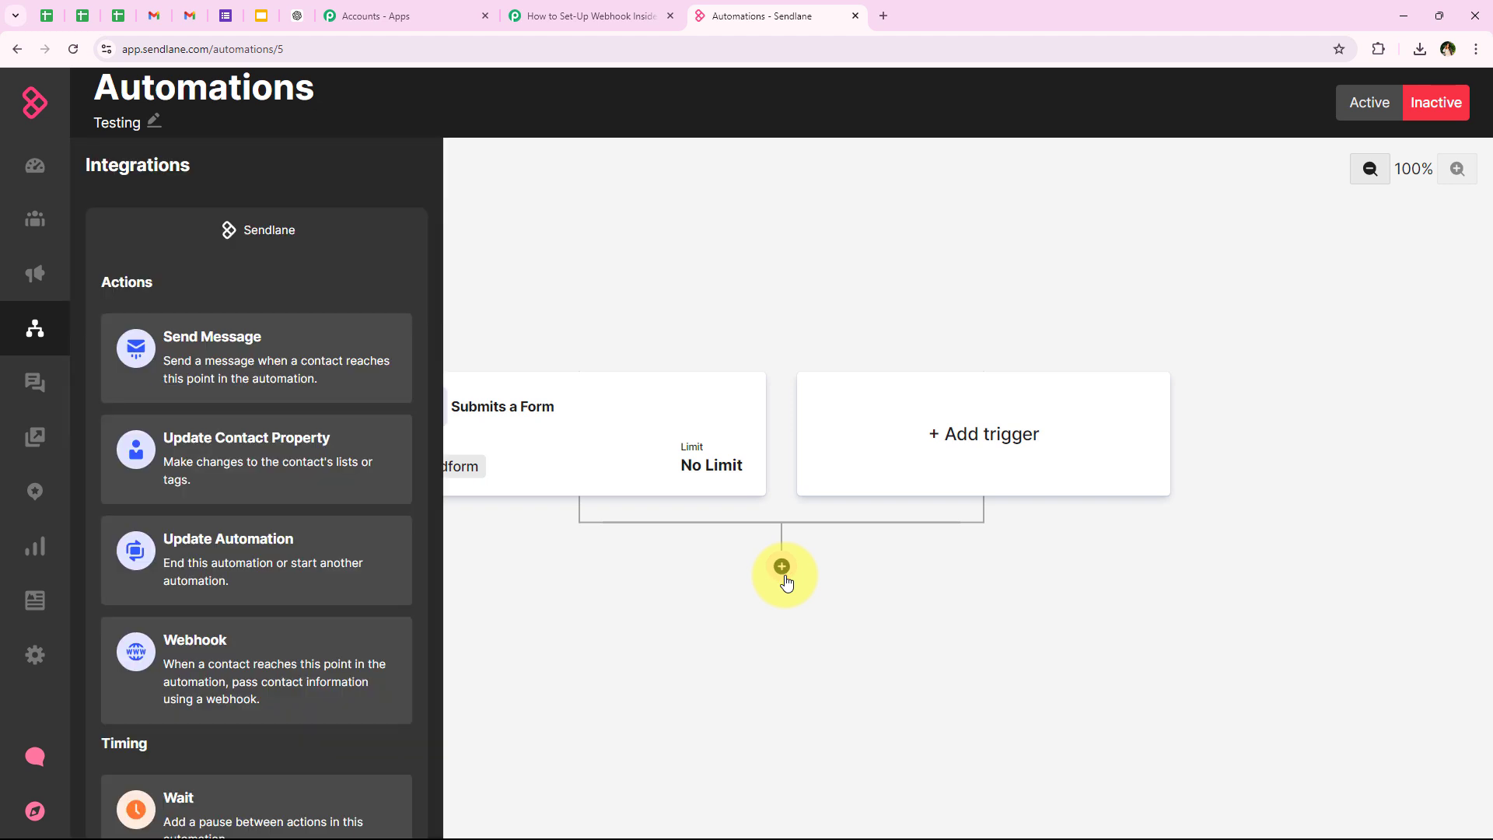
left_click(178, 657)
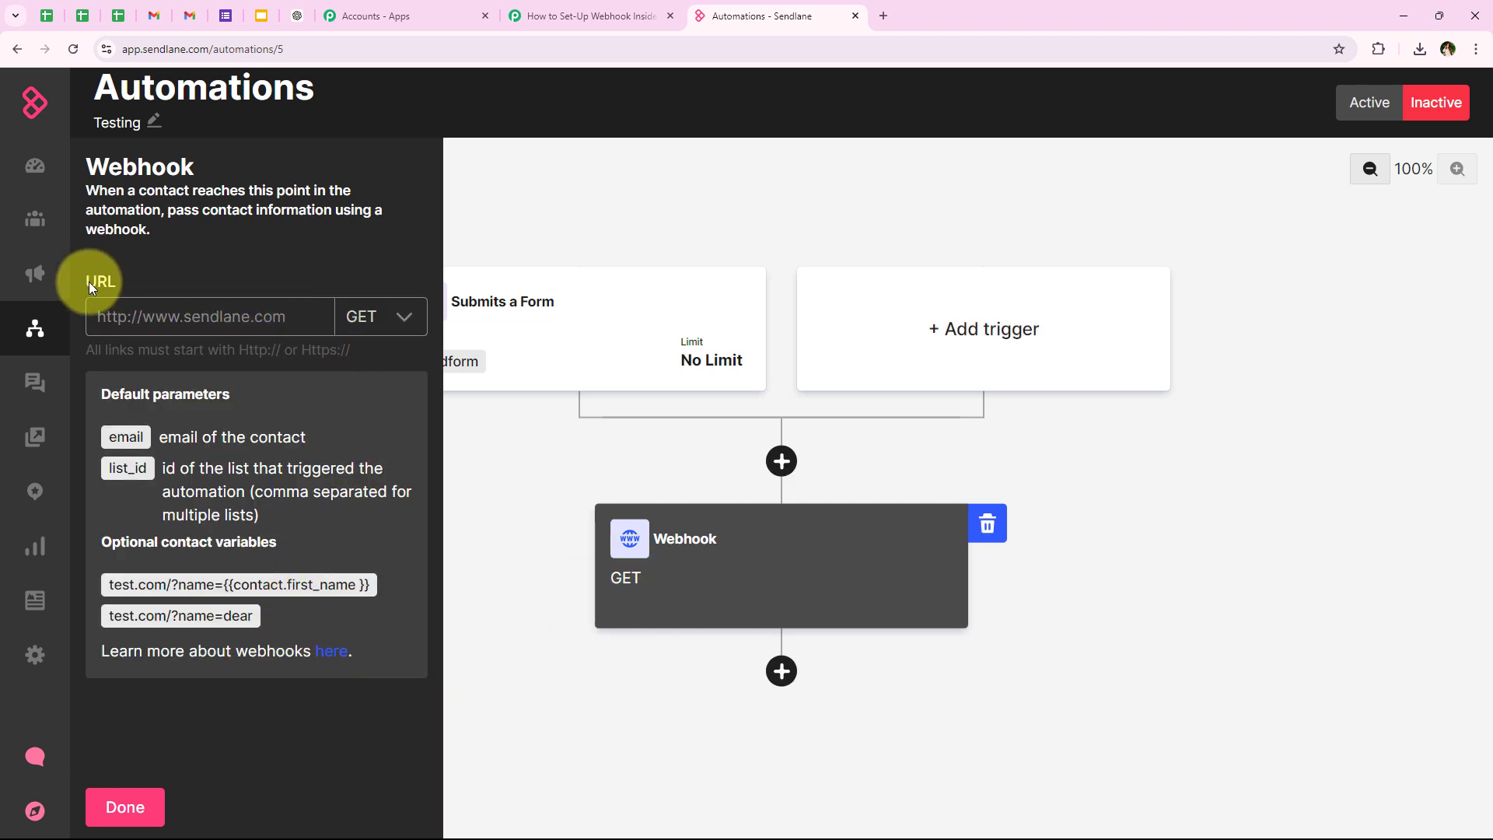
- Copy the webhook URL from Pabbly Connect and paste it as the URL of the Sendlane Webhook action
left_click(139, 315)
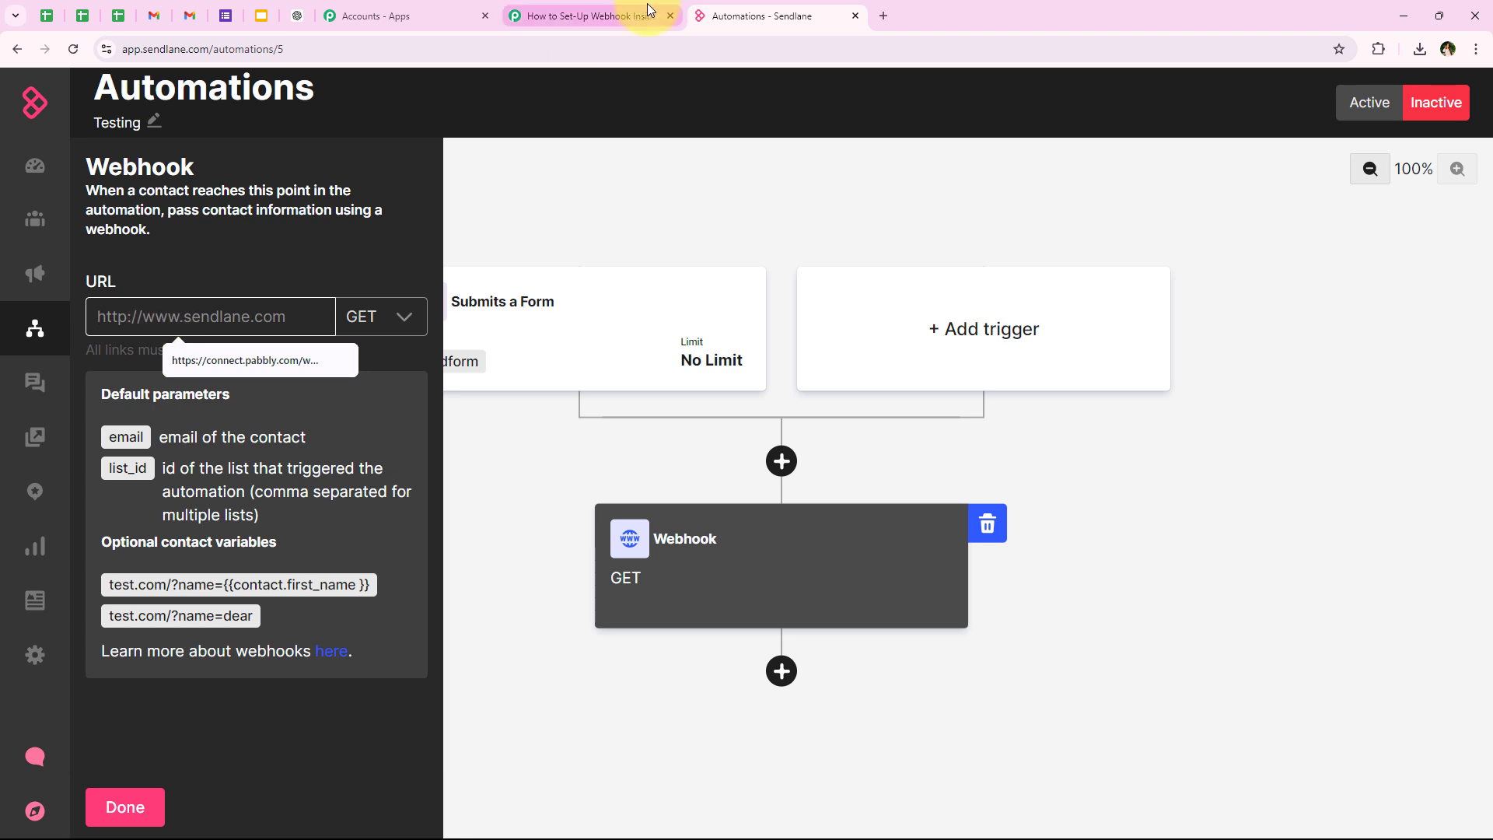
left_click(556, 17)
left_click(1162, 380)
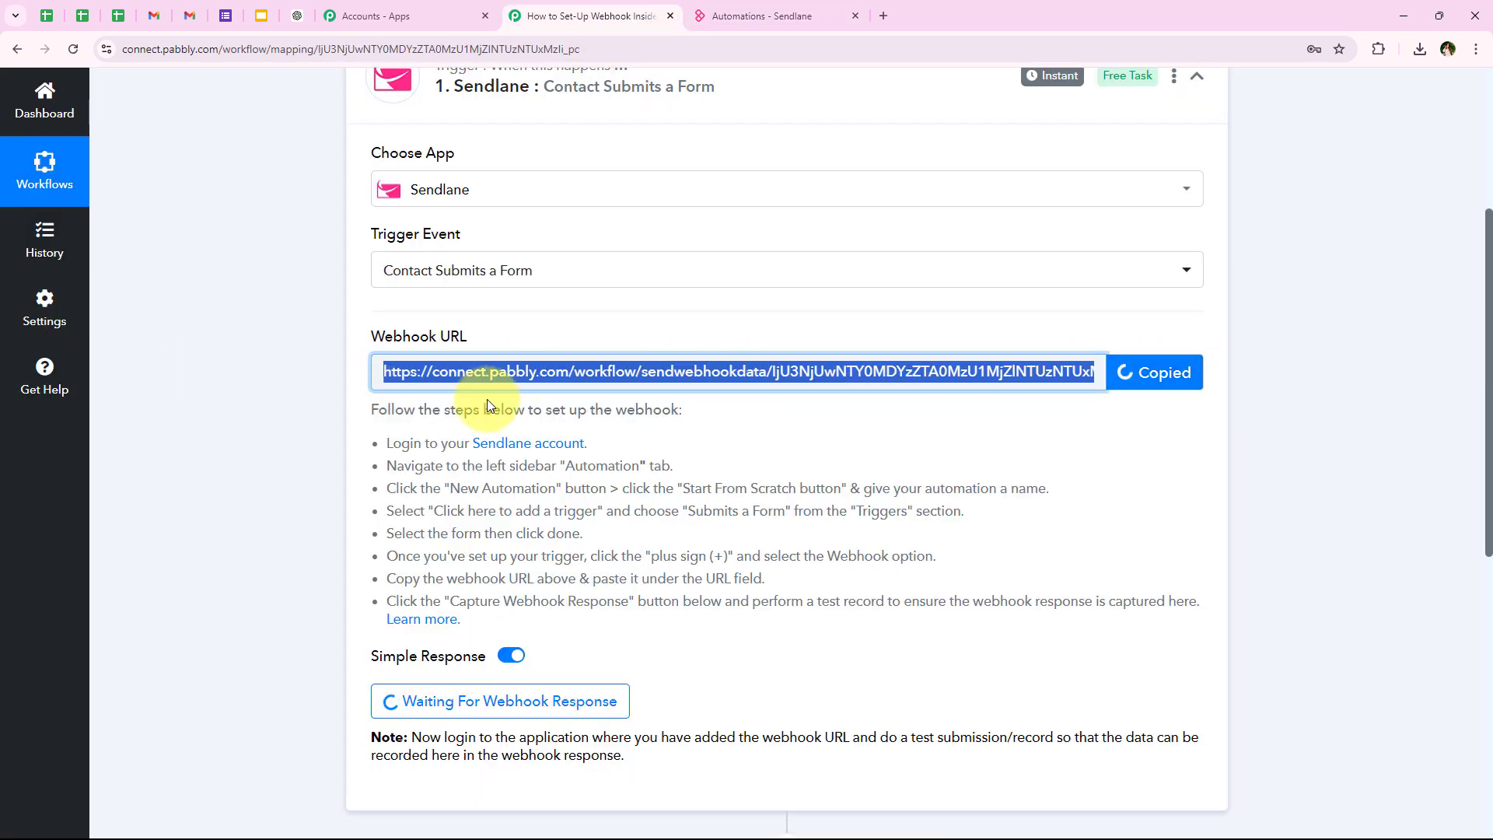
left_click(746, 15)
right_click(173, 313)
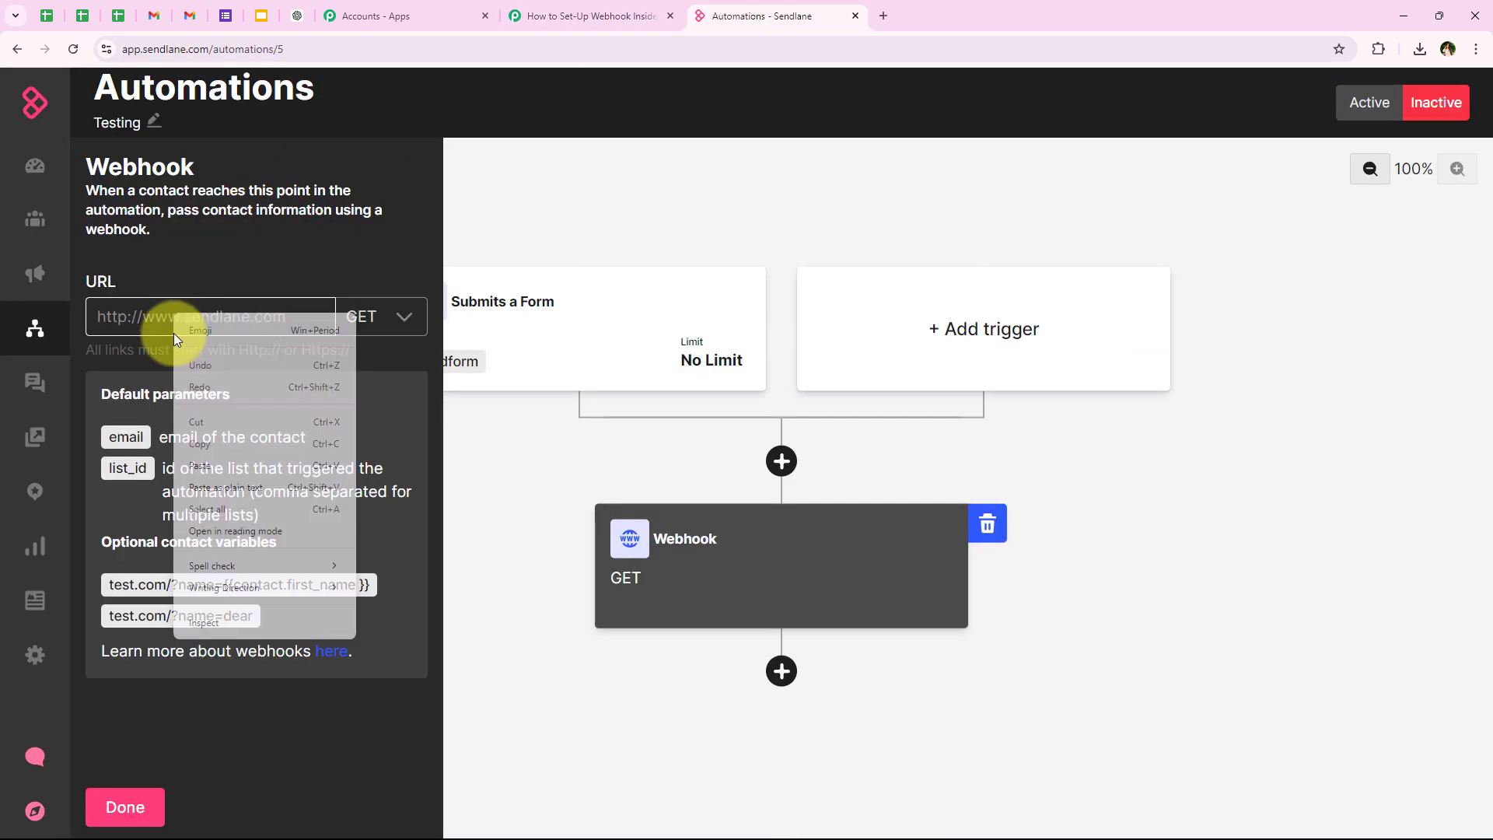
left_click(220, 457)
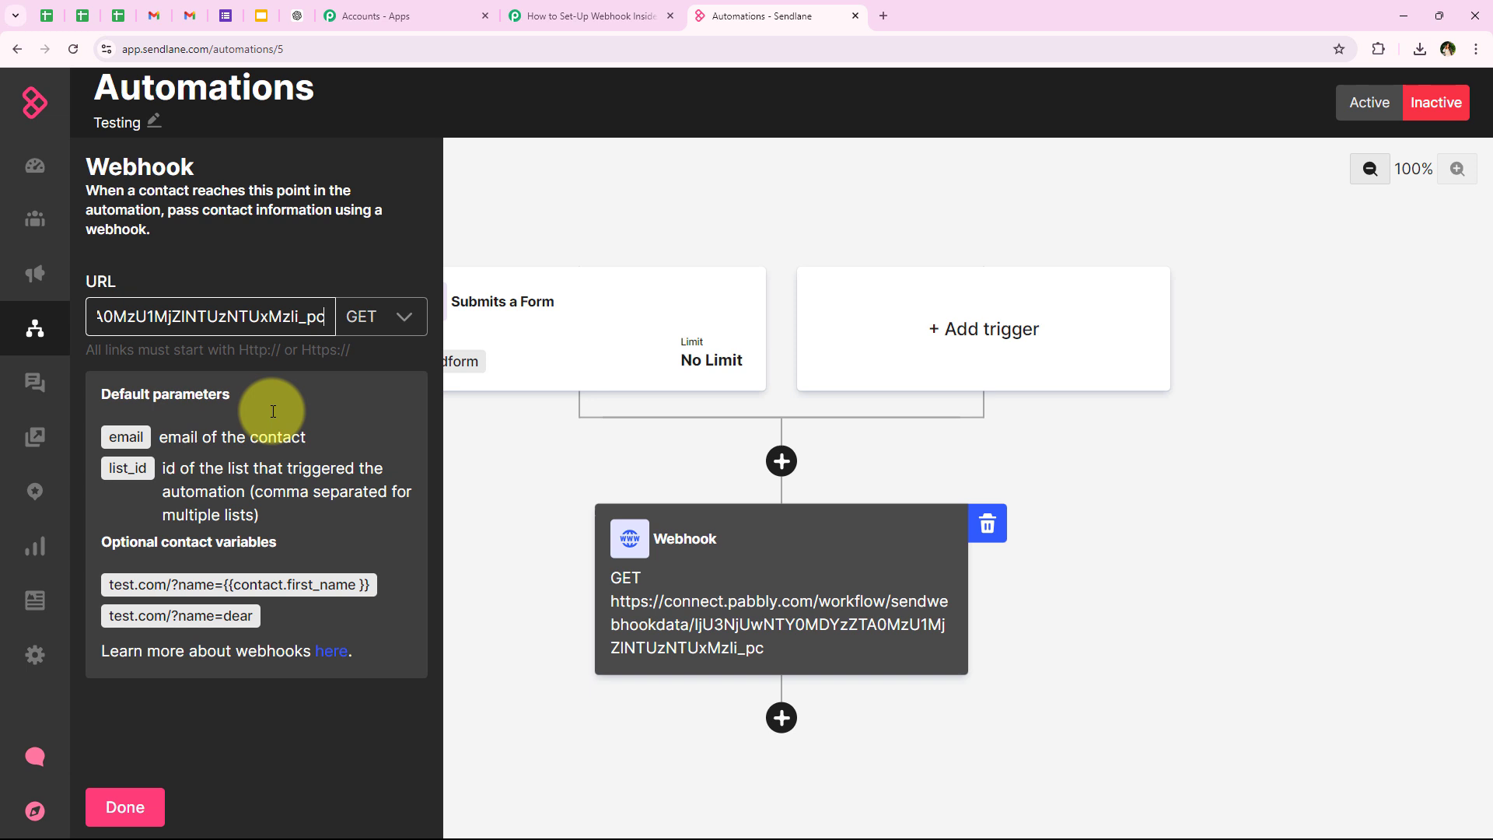
- Set the Webhook action's request method to POST and finish configuring it
left_click(370, 315)
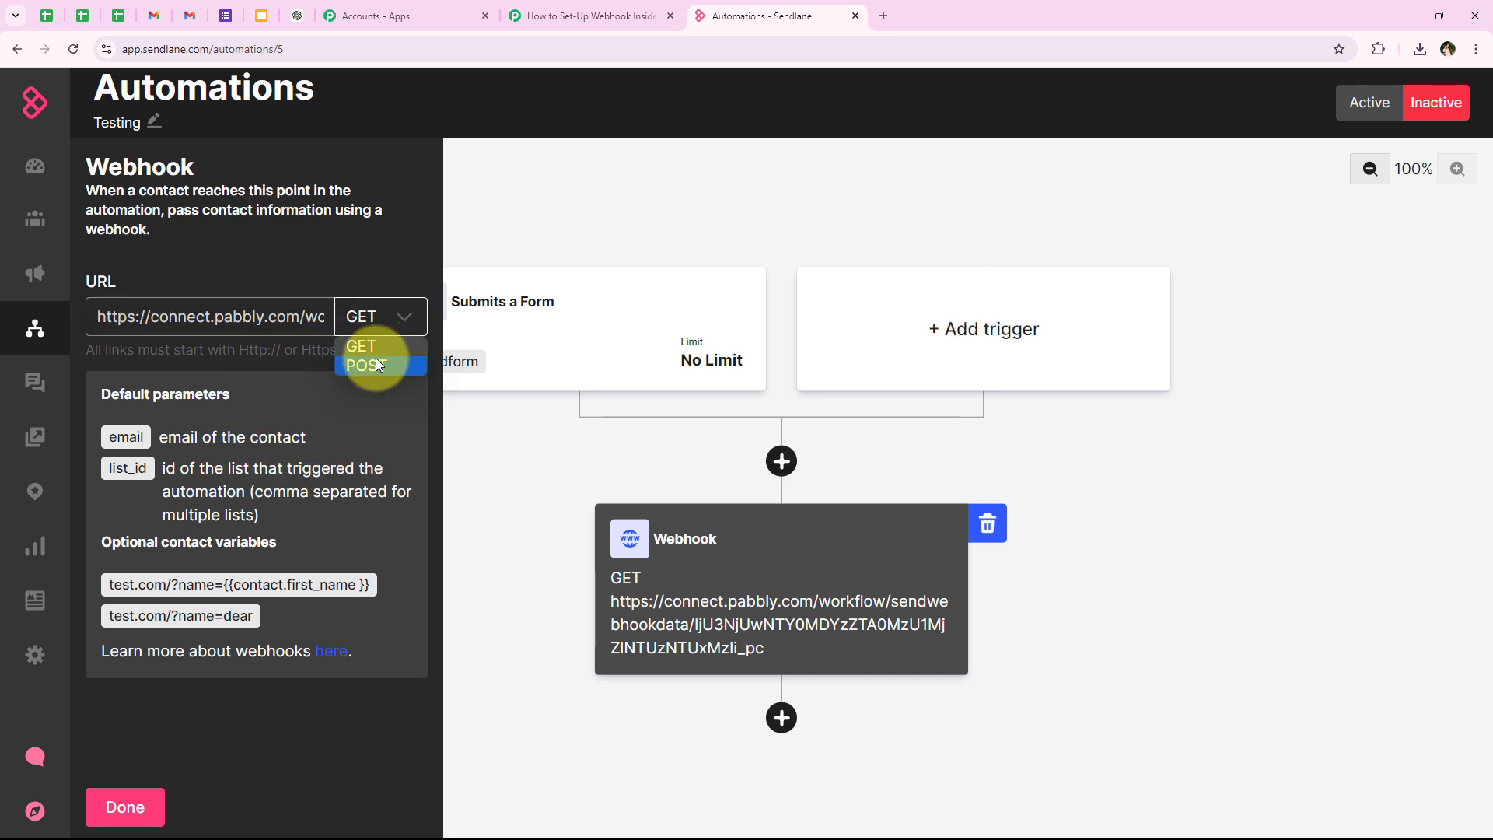
left_click(375, 363)
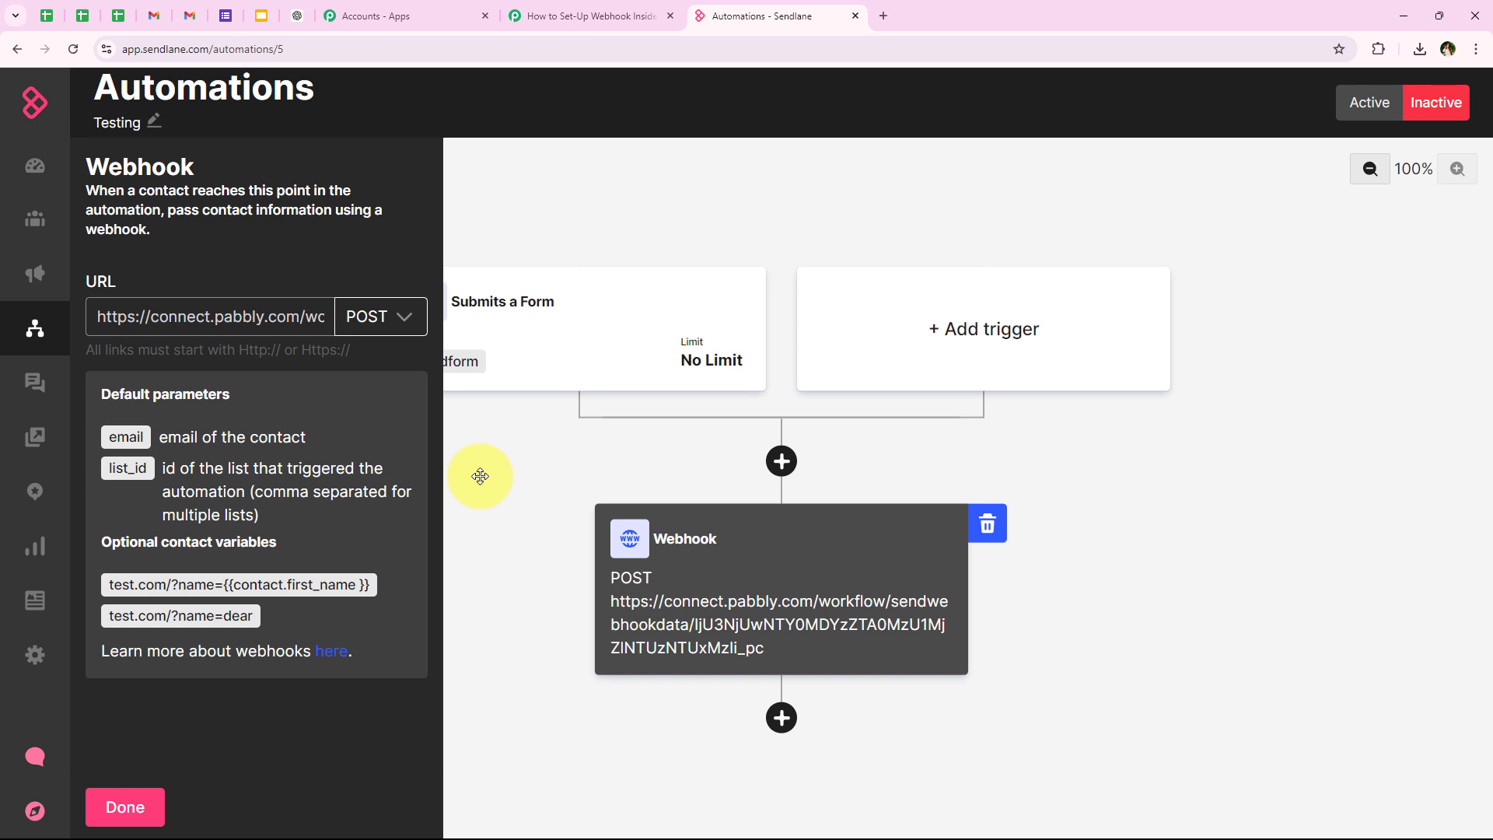
left_click(393, 317)
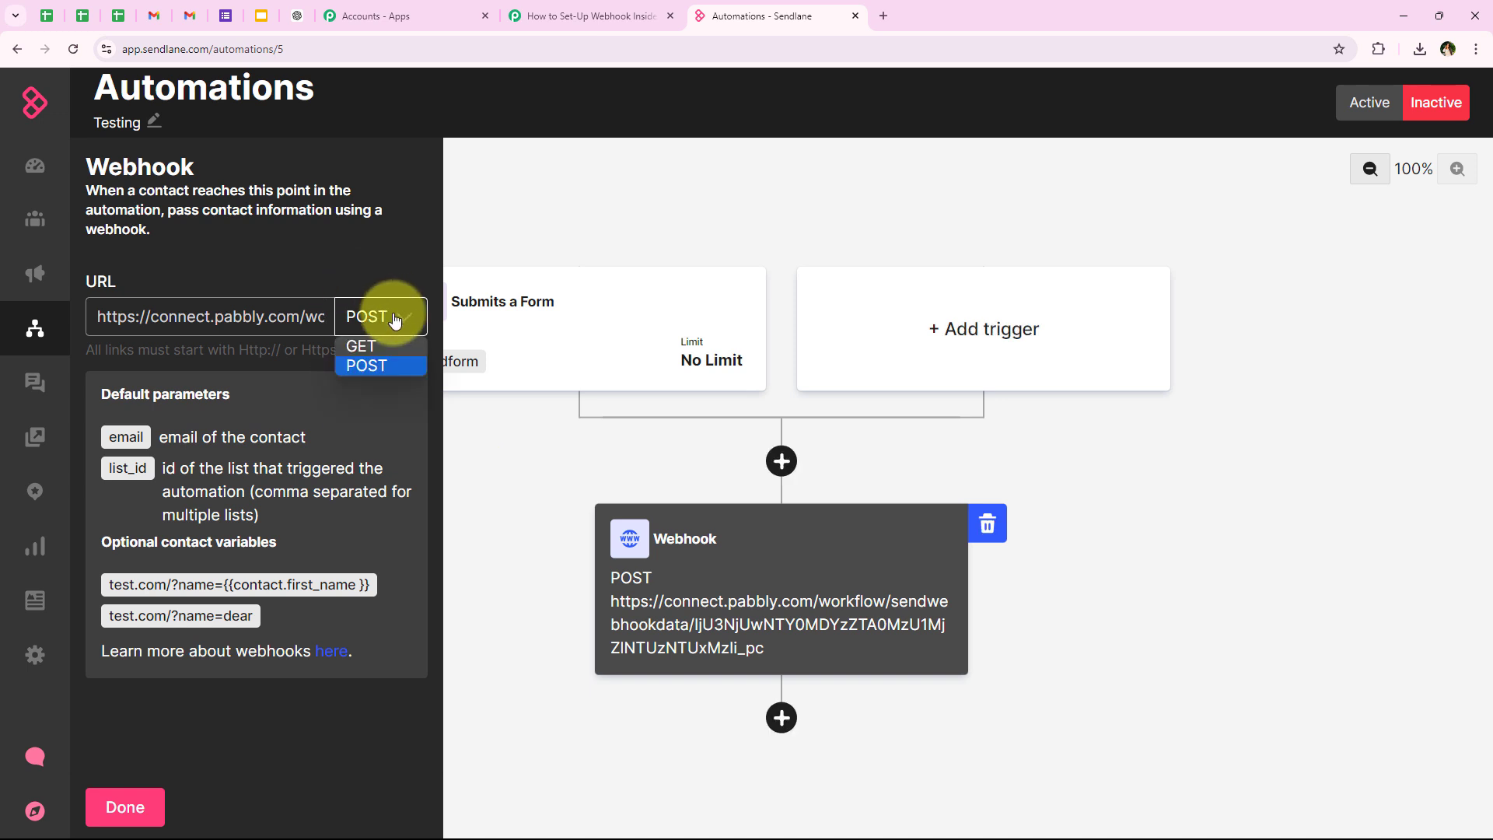
left_click(375, 365)
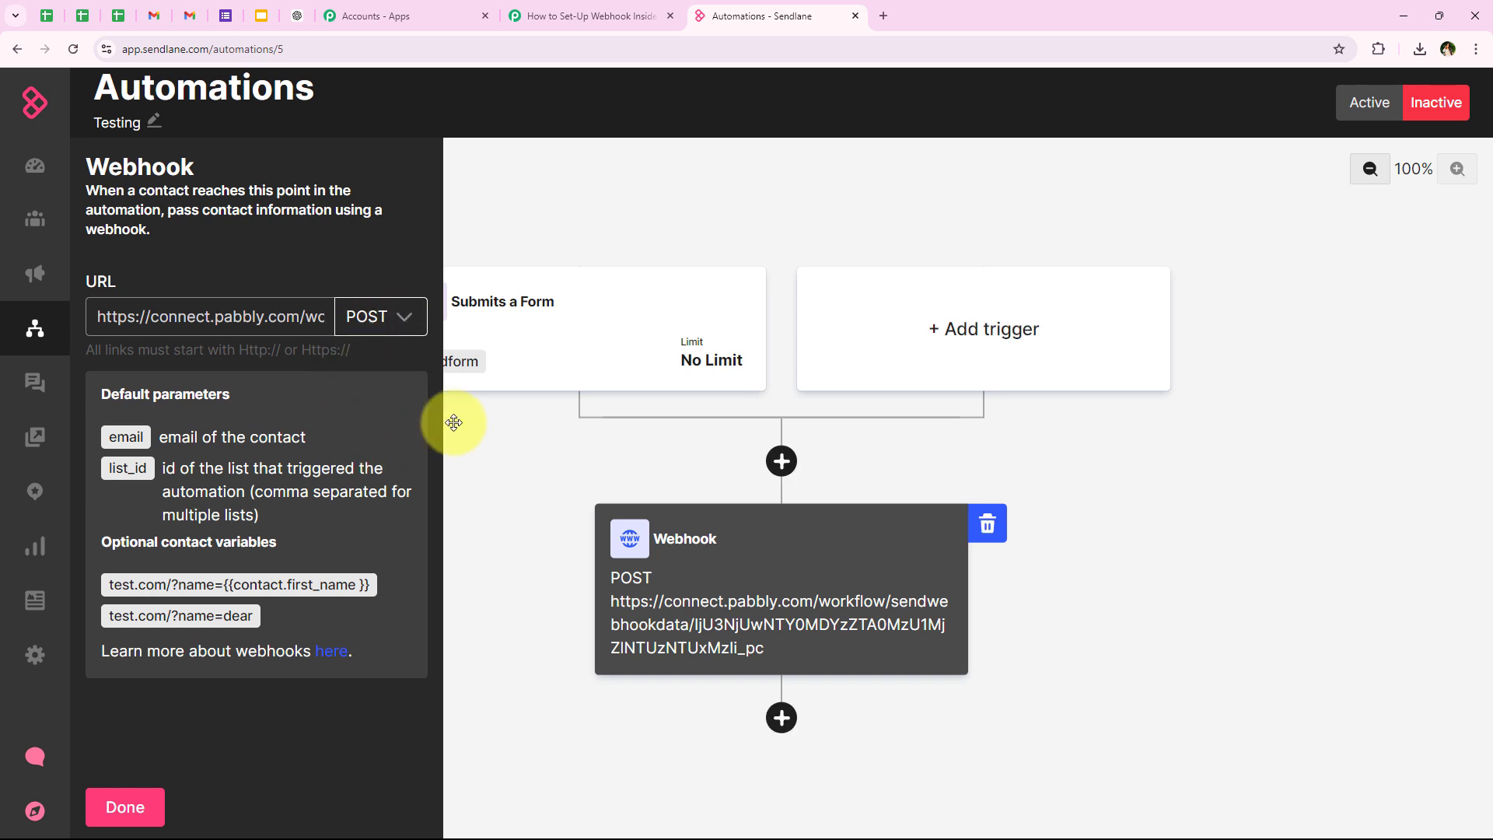
left_click(137, 811)
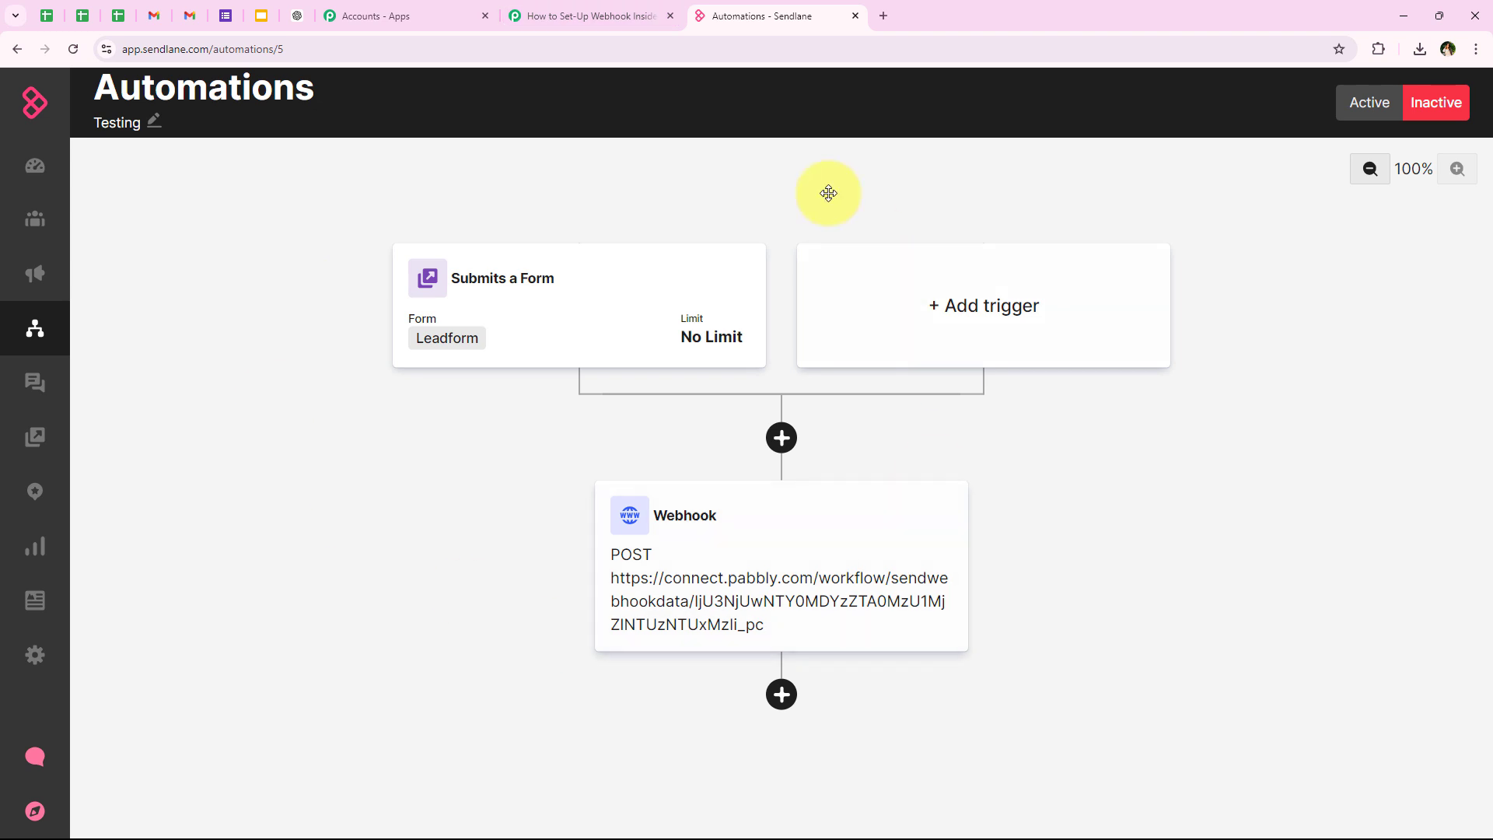
- Check the remaining webhook instructions in Pabbly Connect, then activate the Testing automation in Sendlane
left_click(577, 7)
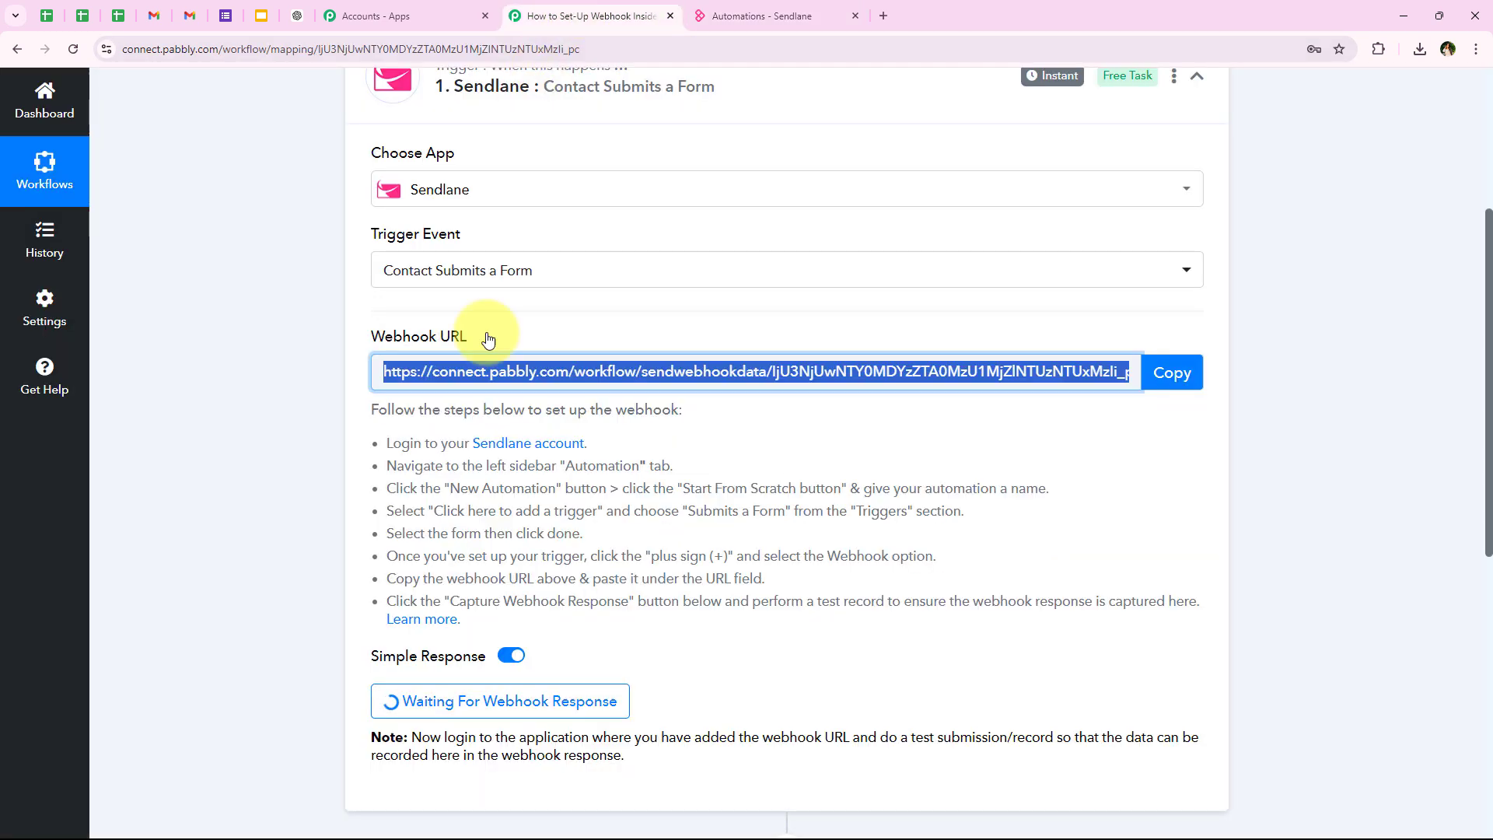
left_click(435, 578)
triple_click(435, 577)
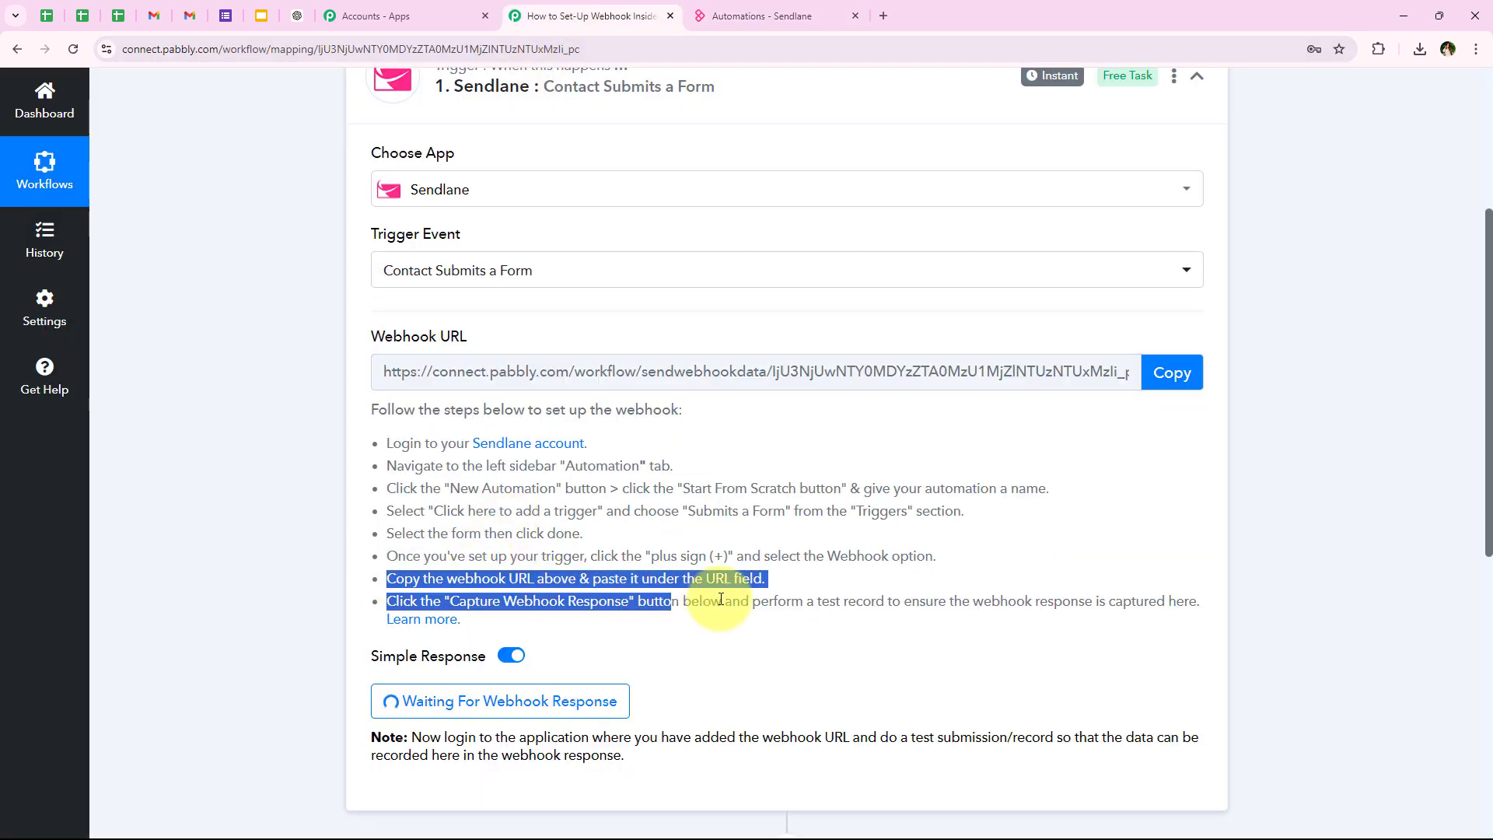
left_click(535, 620)
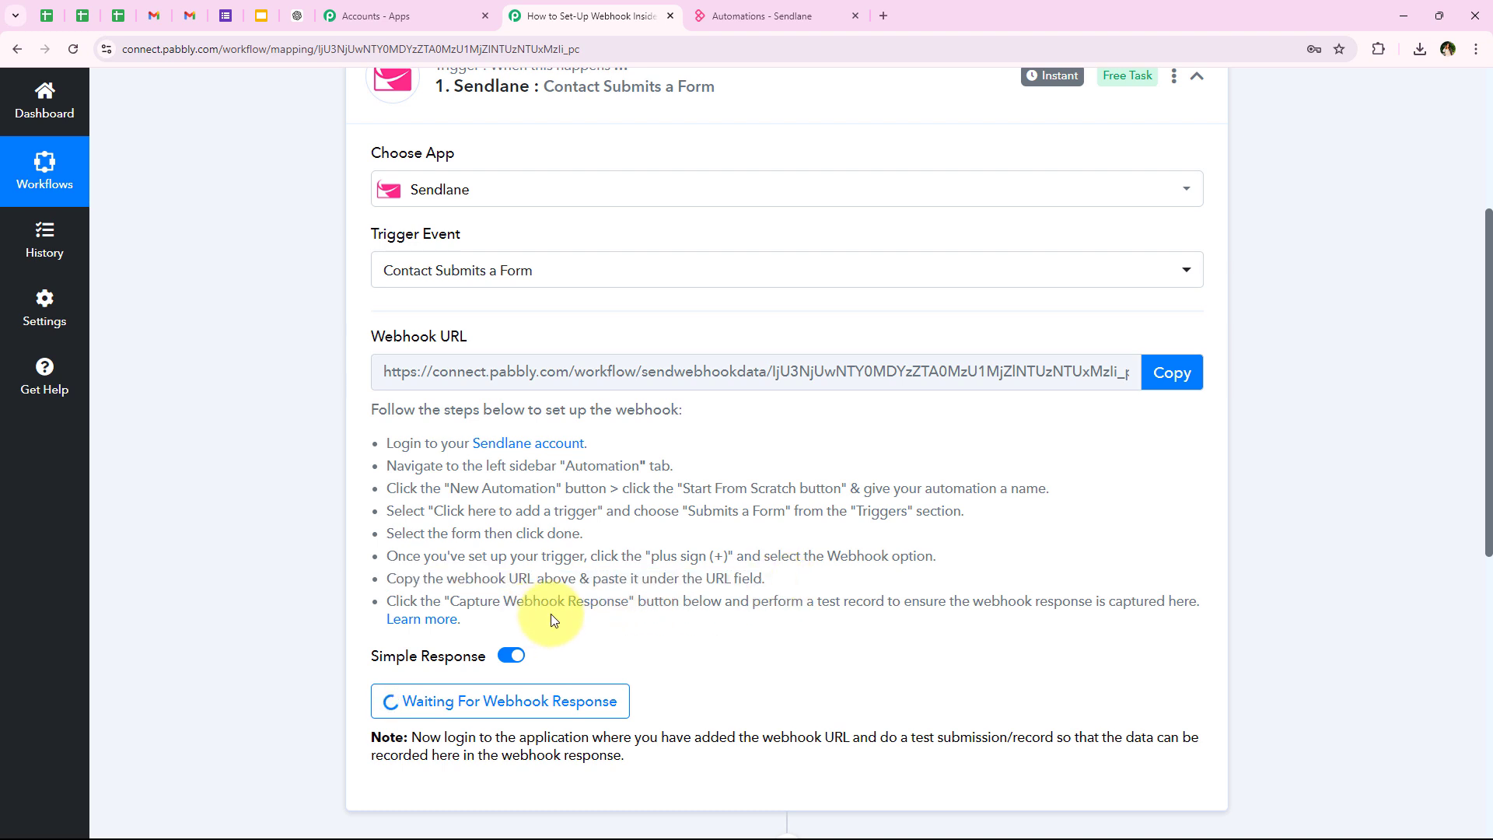
left_click(804, 9)
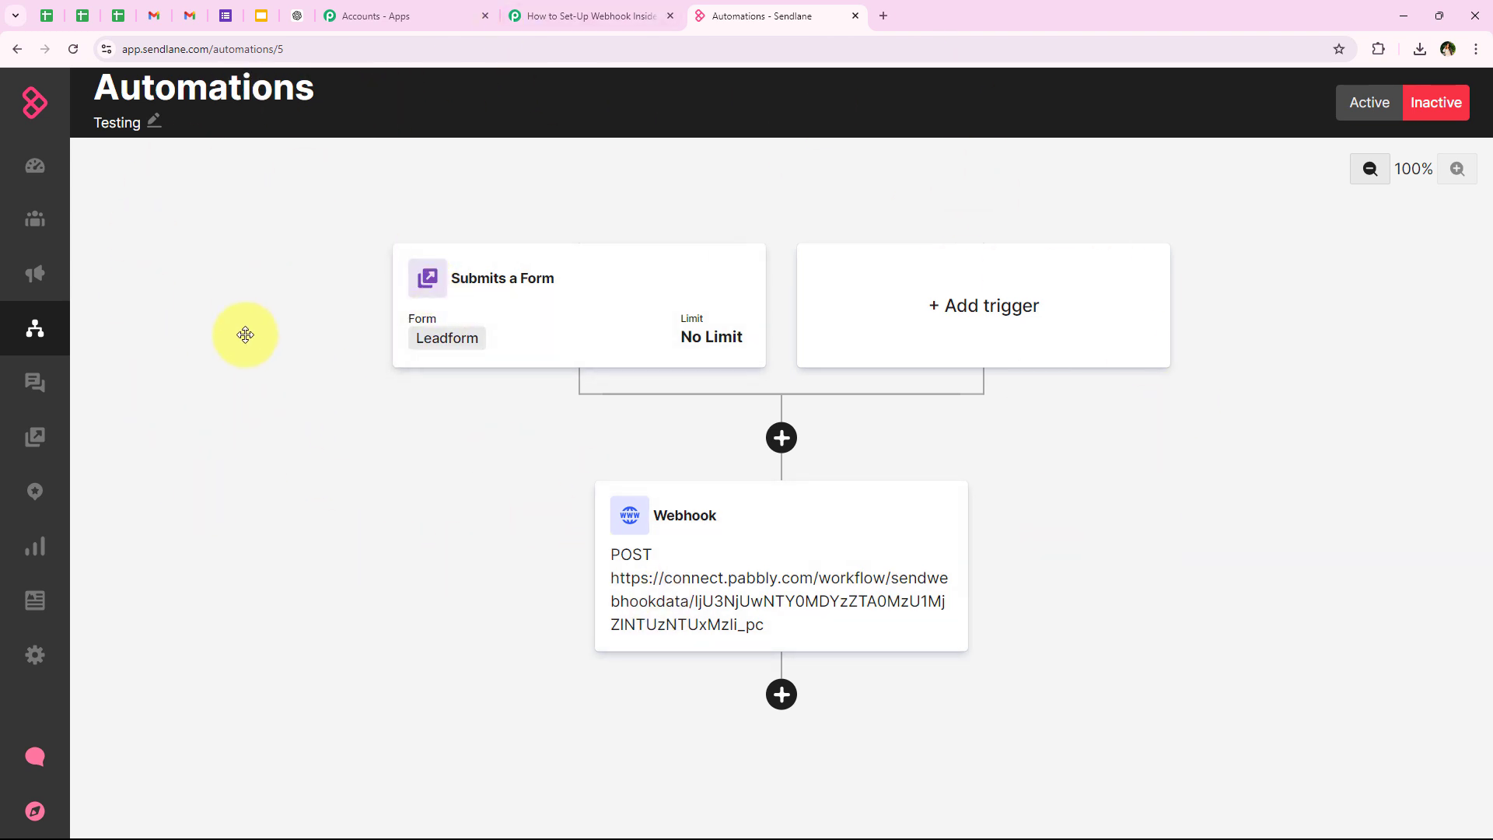
left_click(1373, 117)
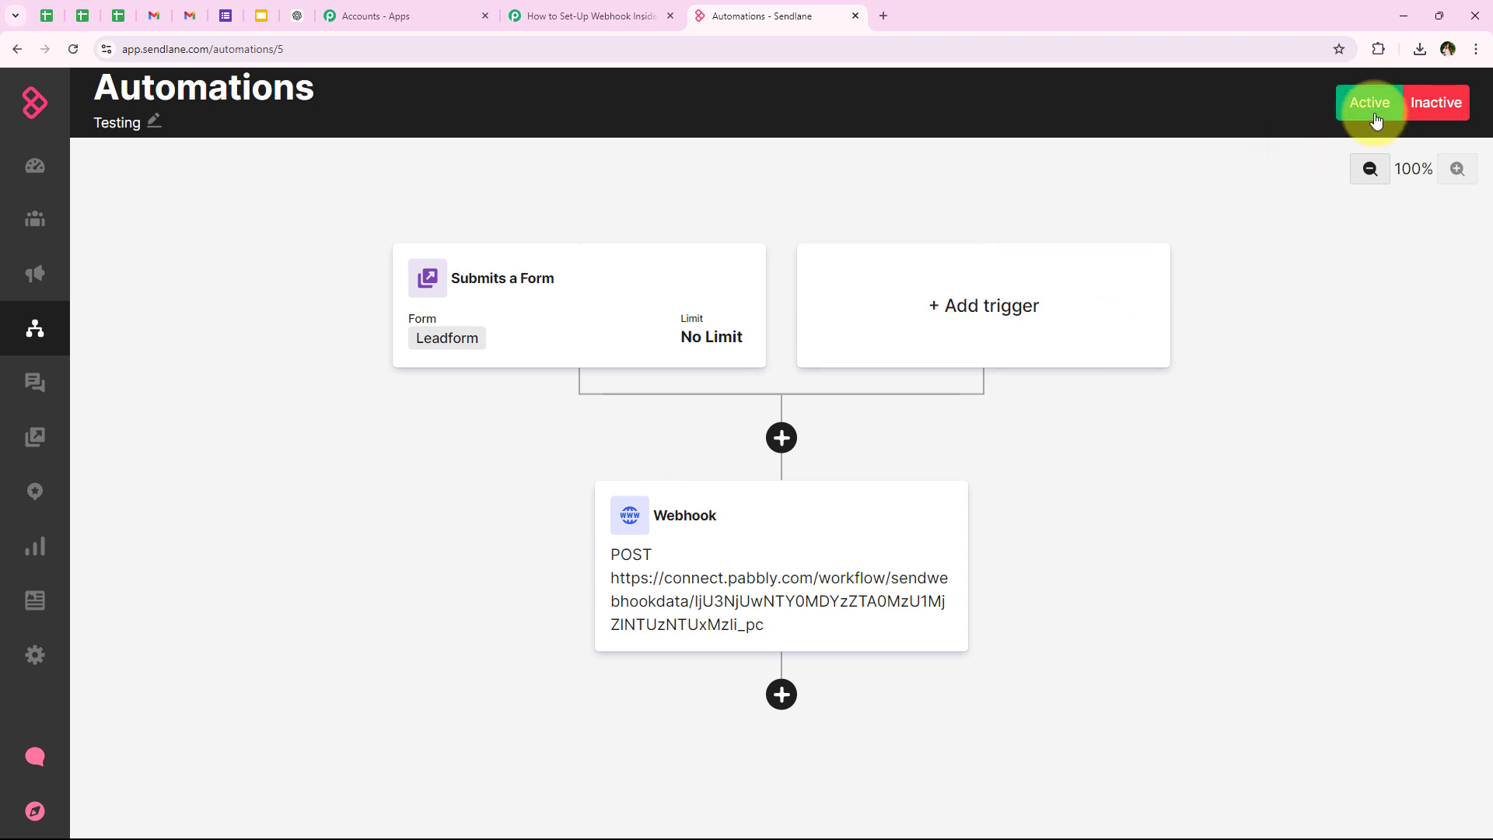
left_click(1373, 119)
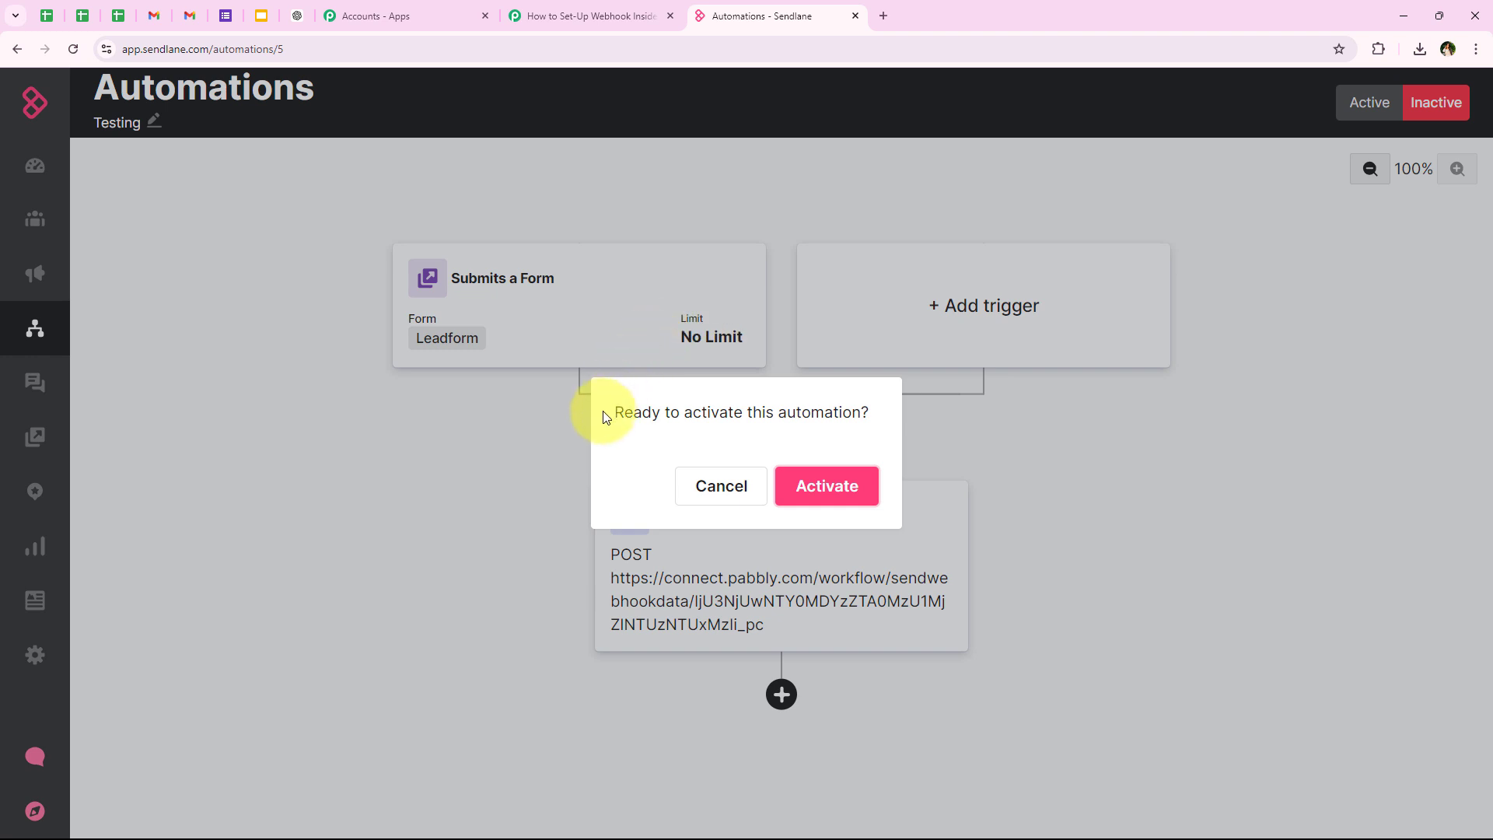
left_click_drag(605, 416, 878, 422)
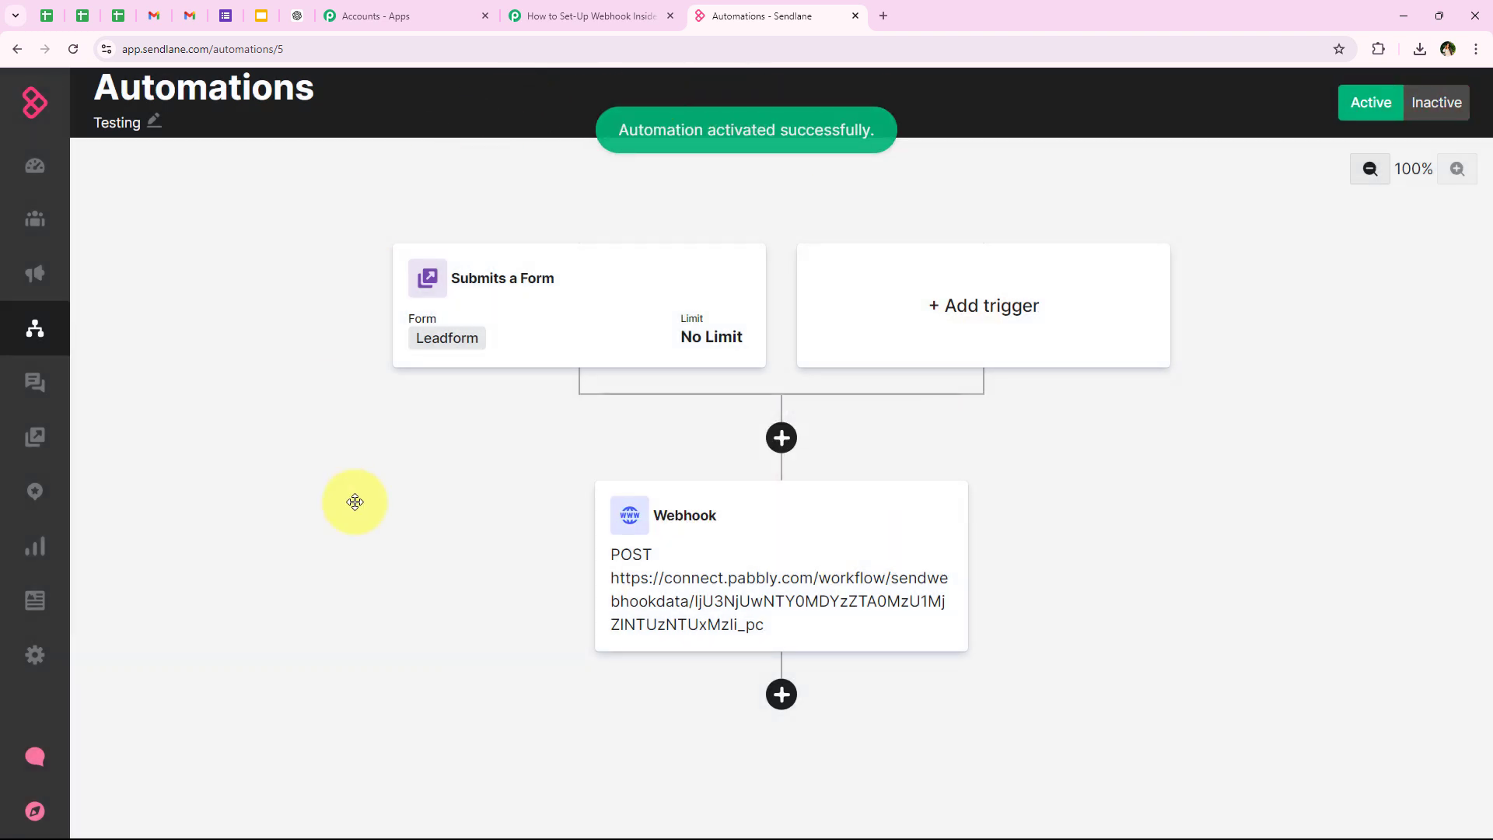
- Look over the activated Testing automation in Sendlane and return to the list of all automations
left_click_drag(619, 129, 975, 164)
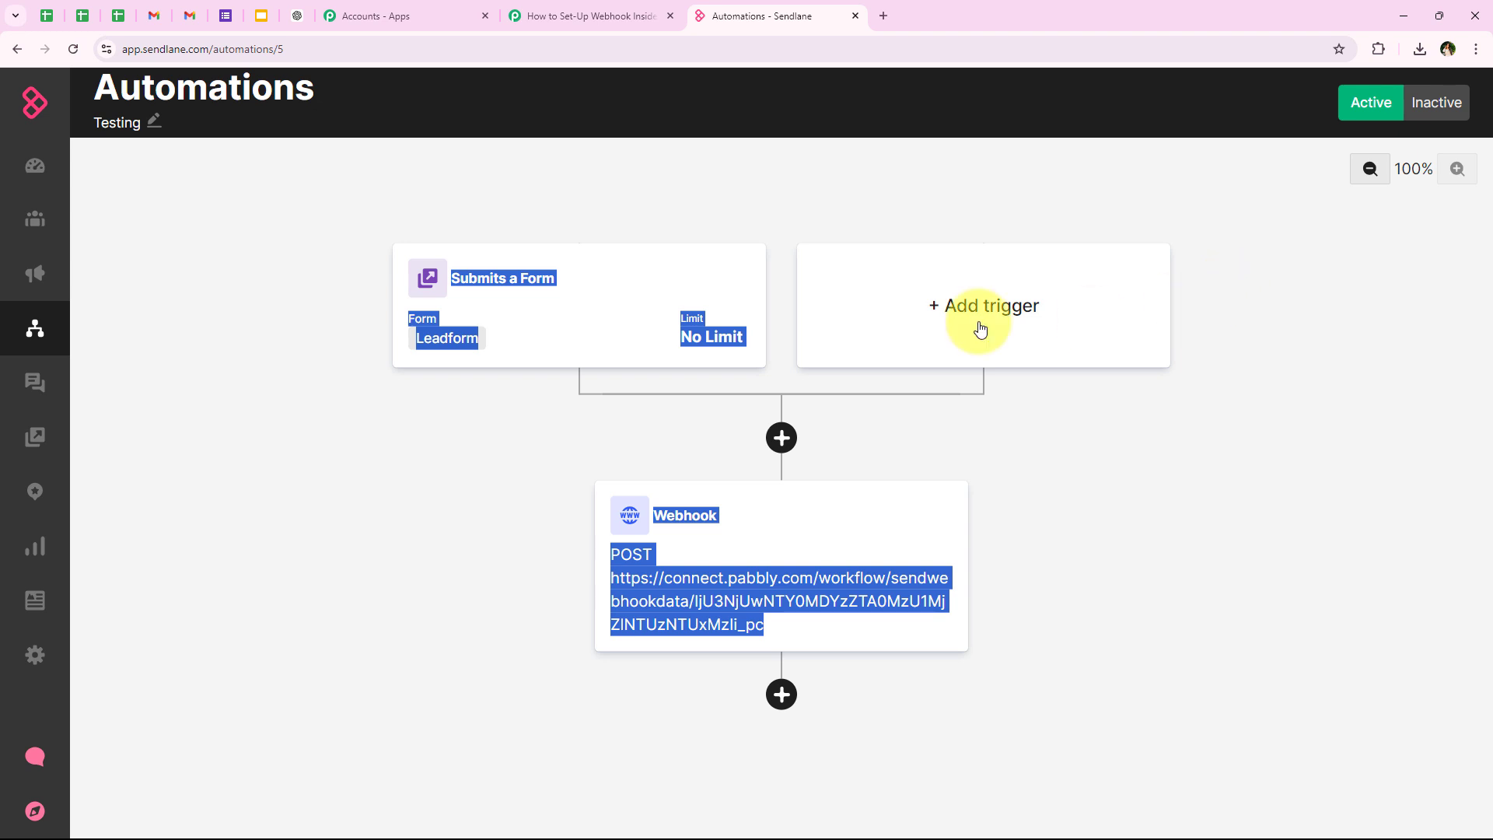
left_click(459, 311)
left_click(573, 457)
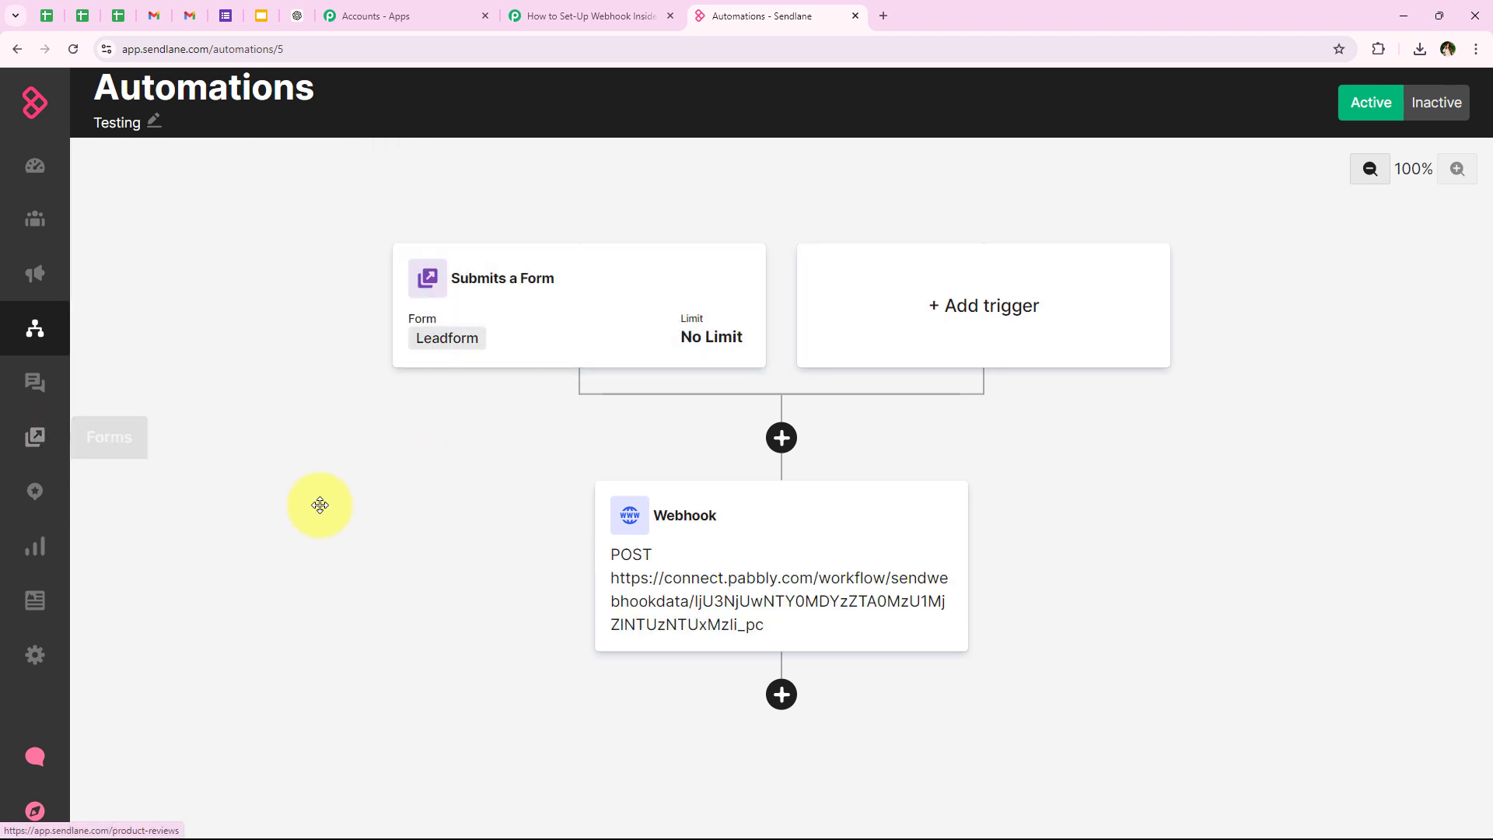
left_click(52, 332)
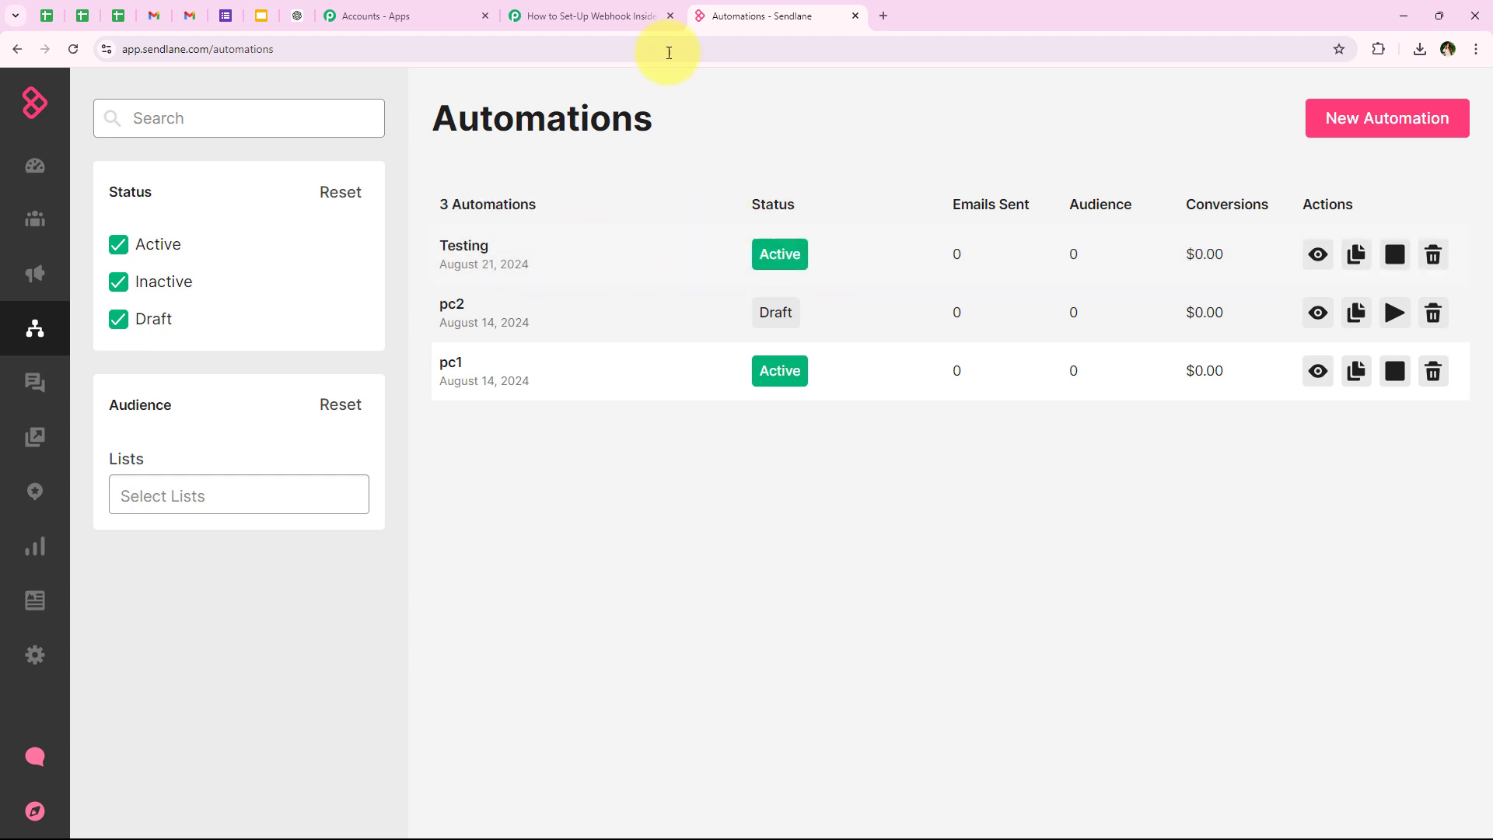
- Switch to the Pabbly Connect workflow and read the note about doing a test submission for the webhook response
left_click(586, 14)
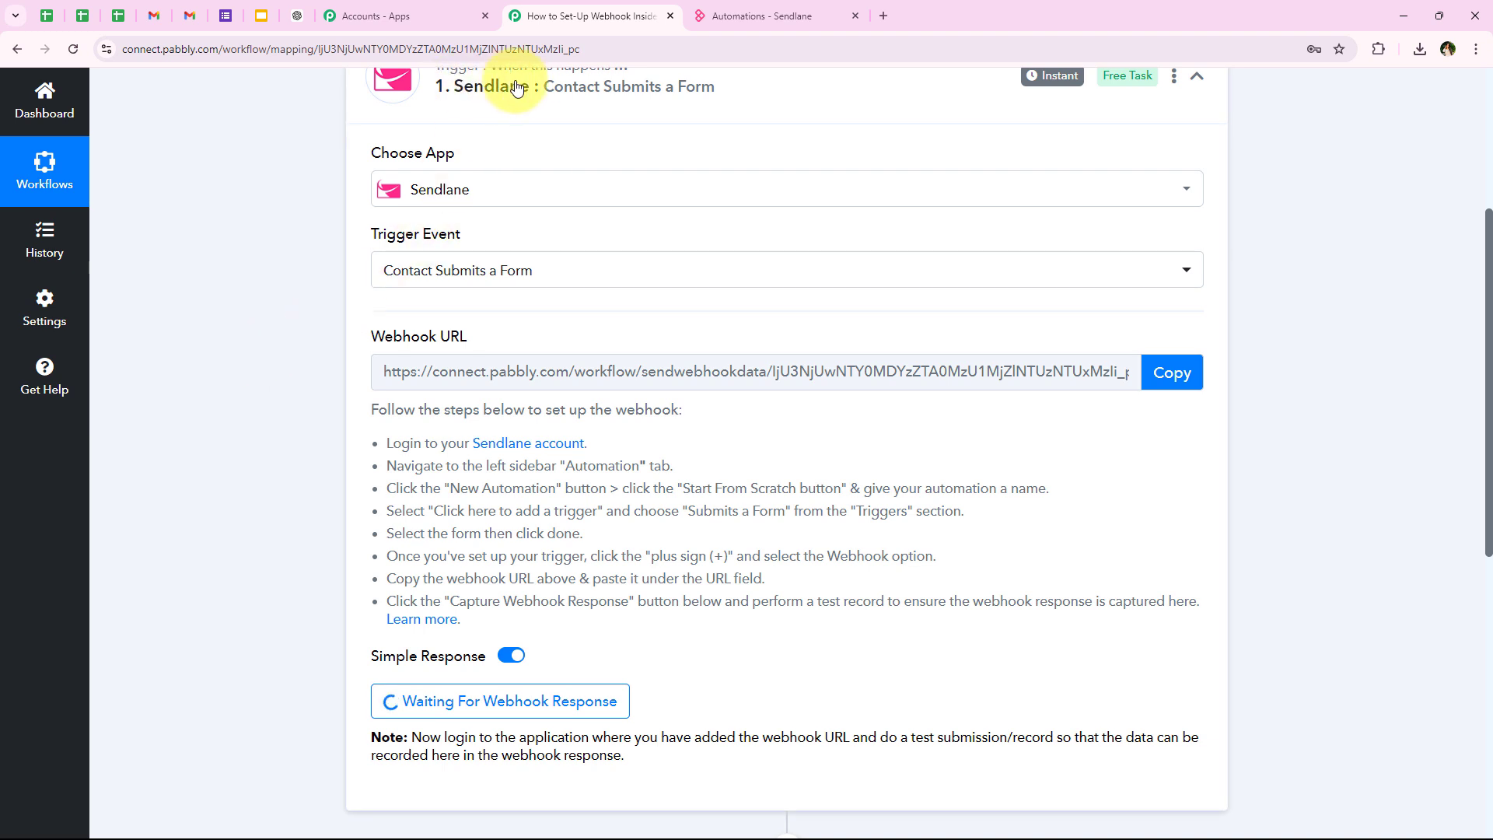
scroll(194, 467, "down", 2)
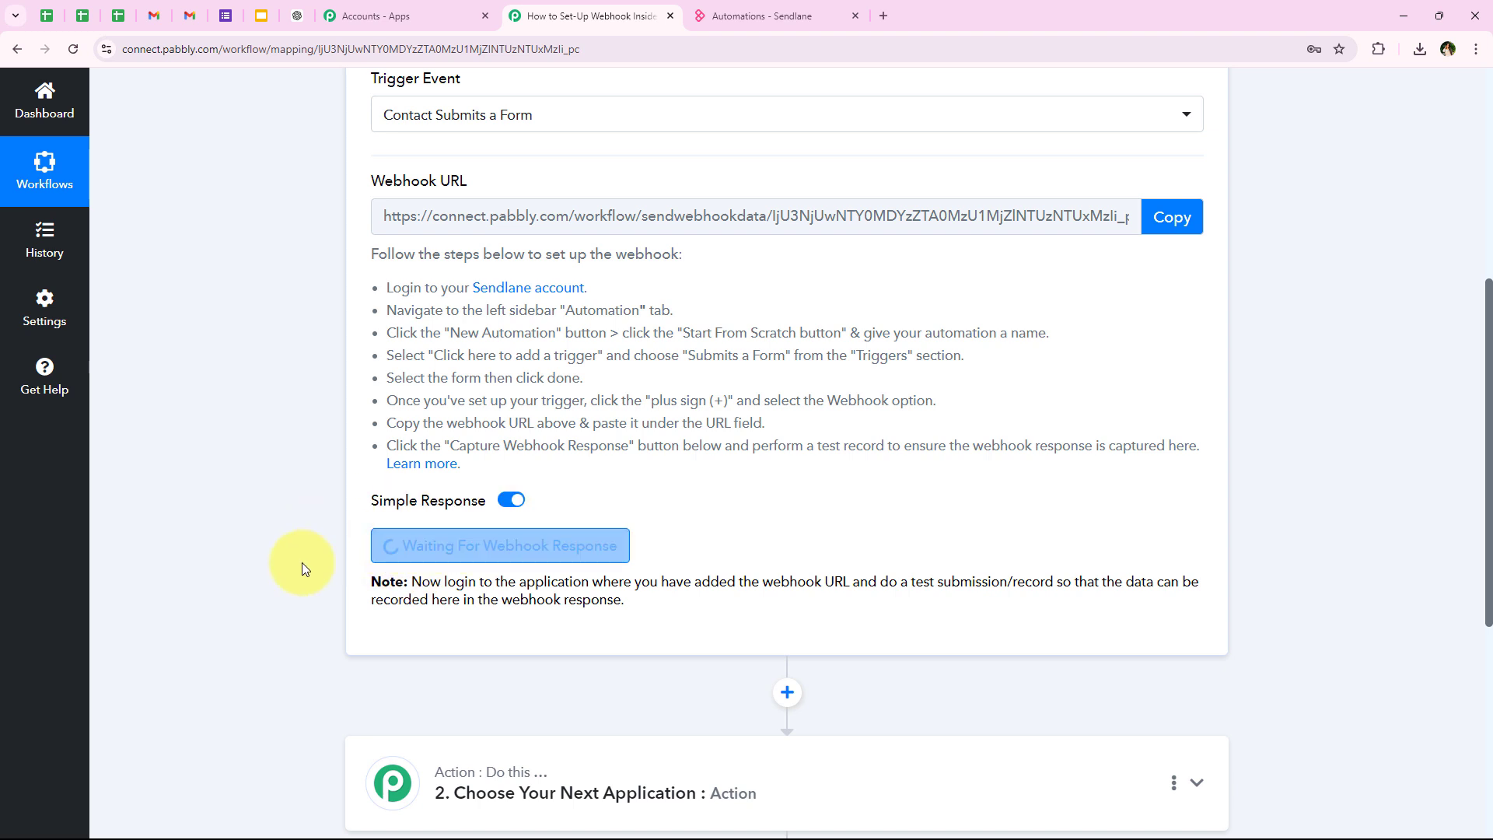
left_click_drag(881, 576, 1048, 574)
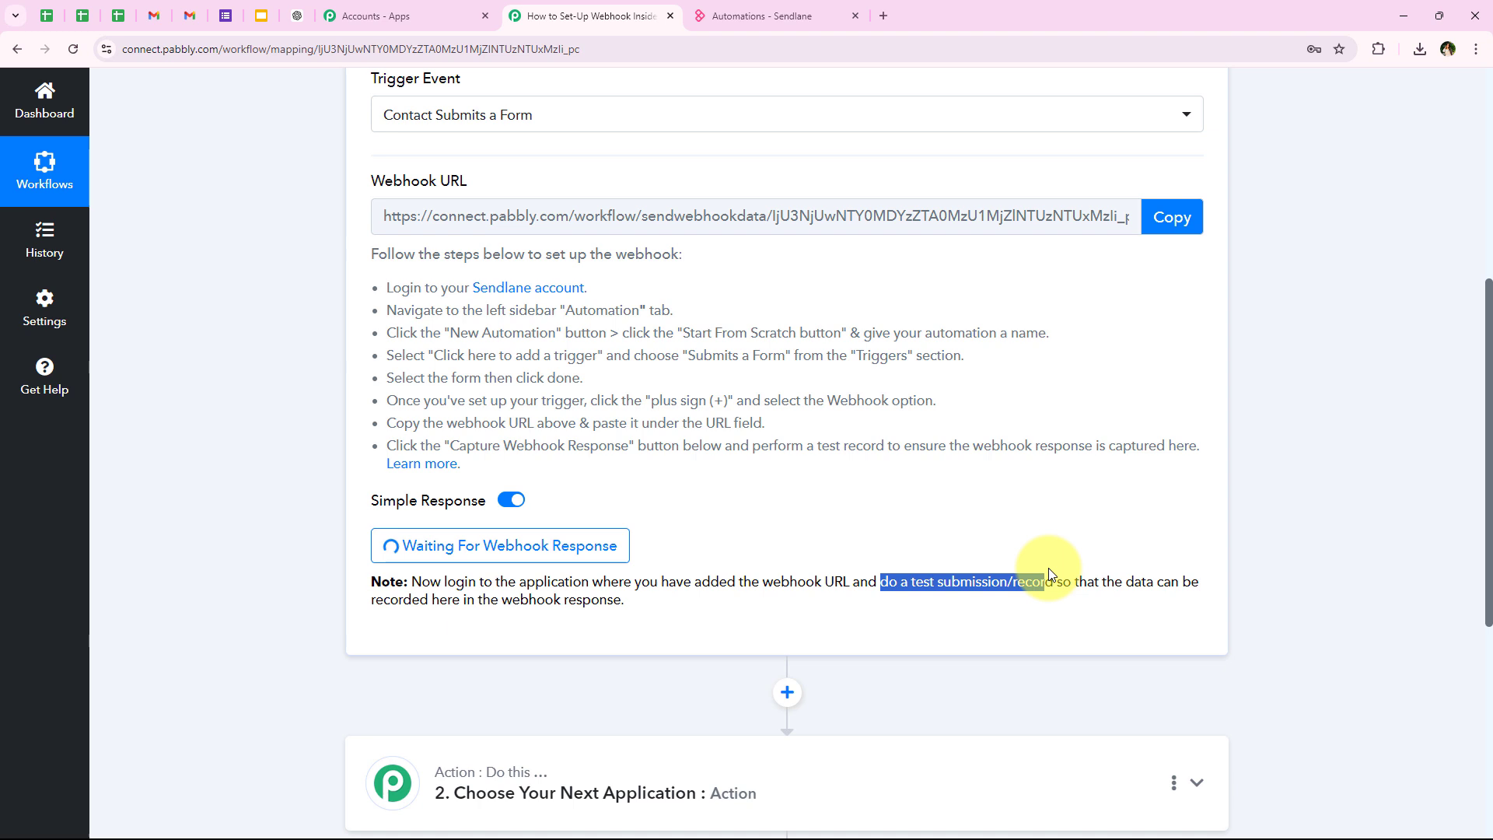
left_click(918, 537)
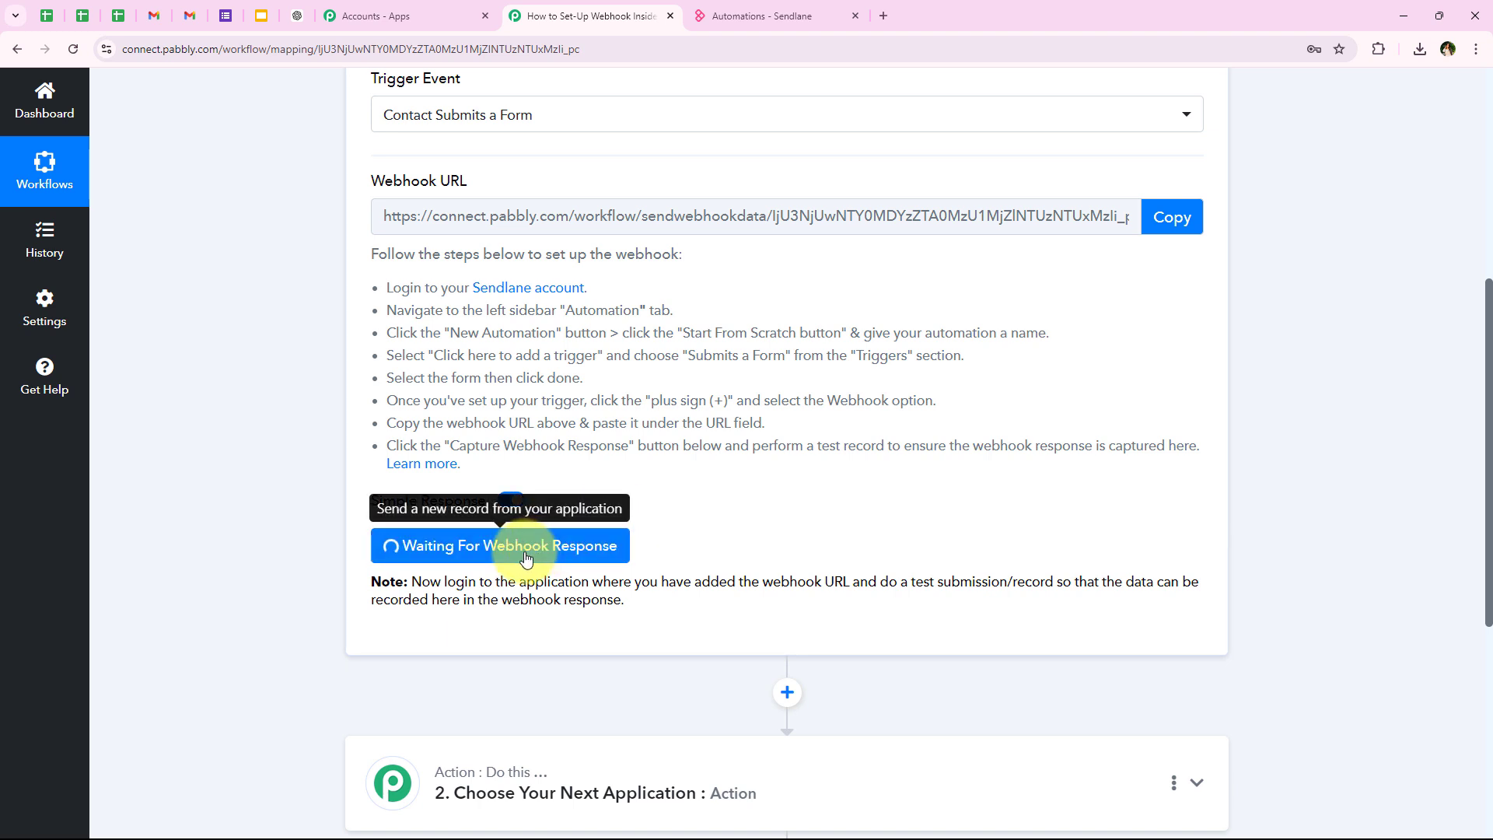
scroll(521, 553, "up", 1)
scroll(258, 311, "up", 1)
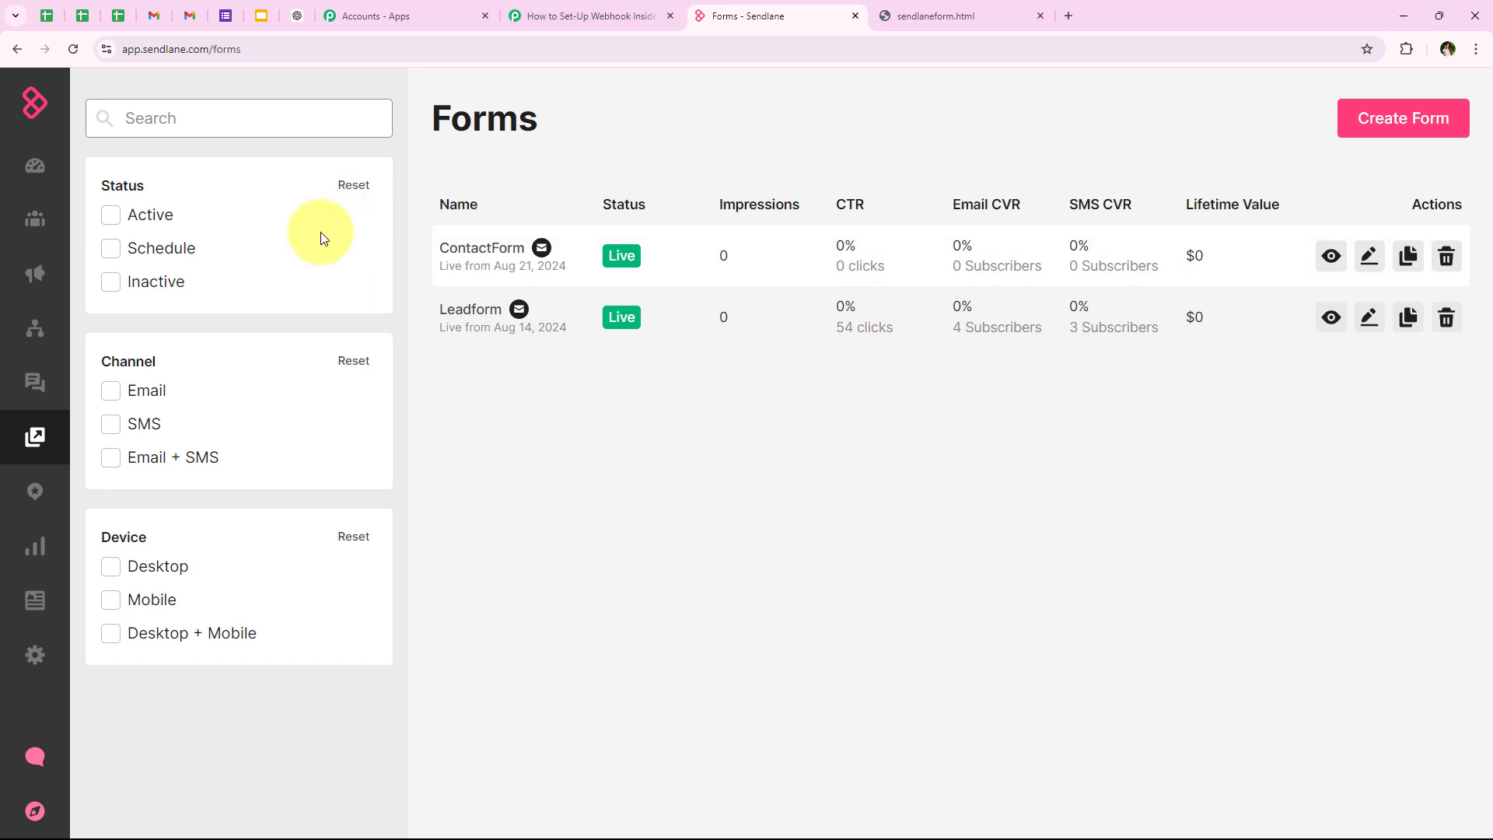
- Preview the Leadform form in Sendlane, then switch to the sendlaneform.html page containing the enquiry form
left_click(1331, 317)
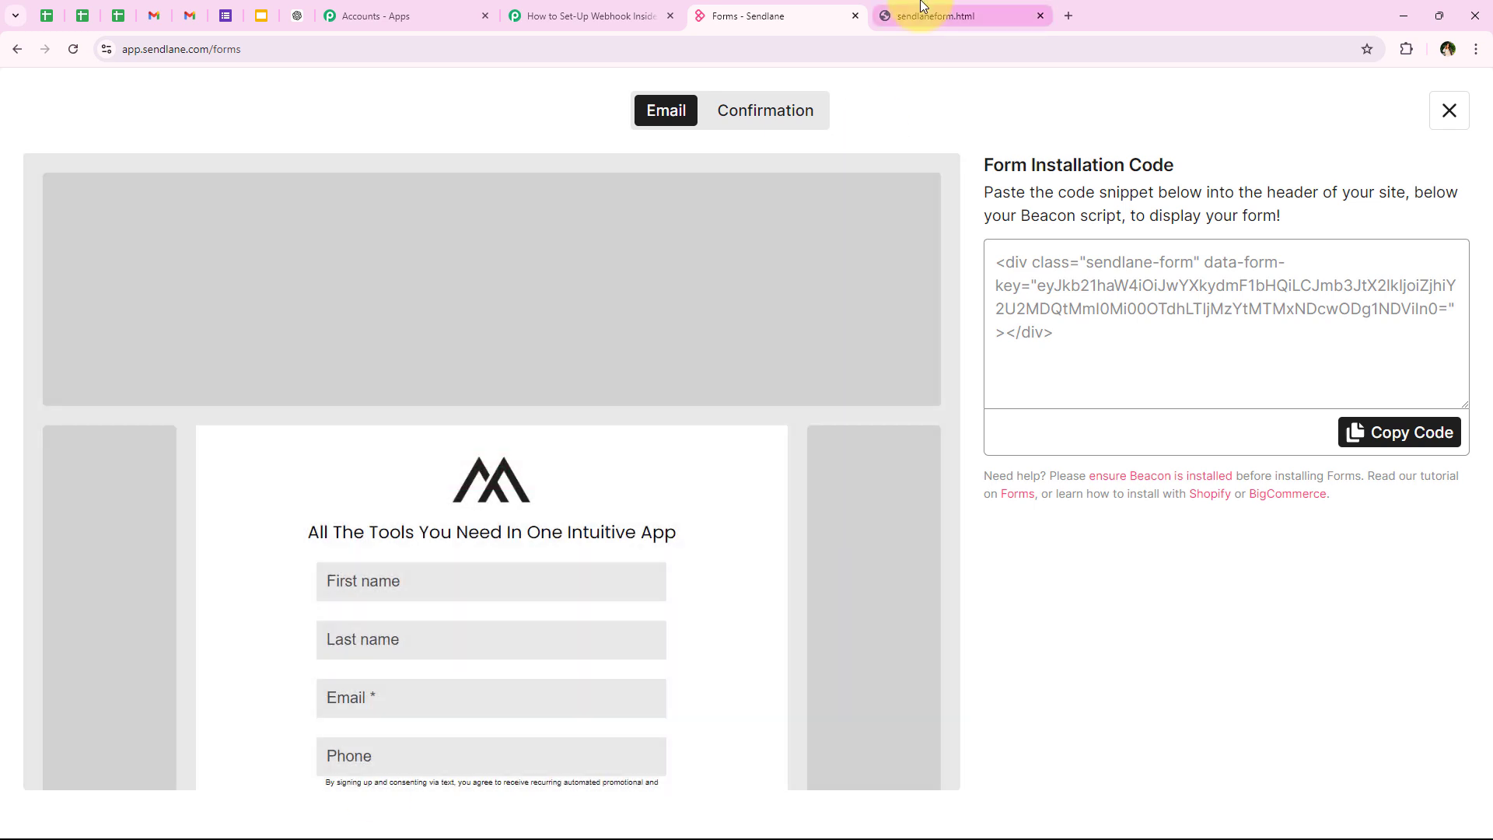
left_click(925, 15)
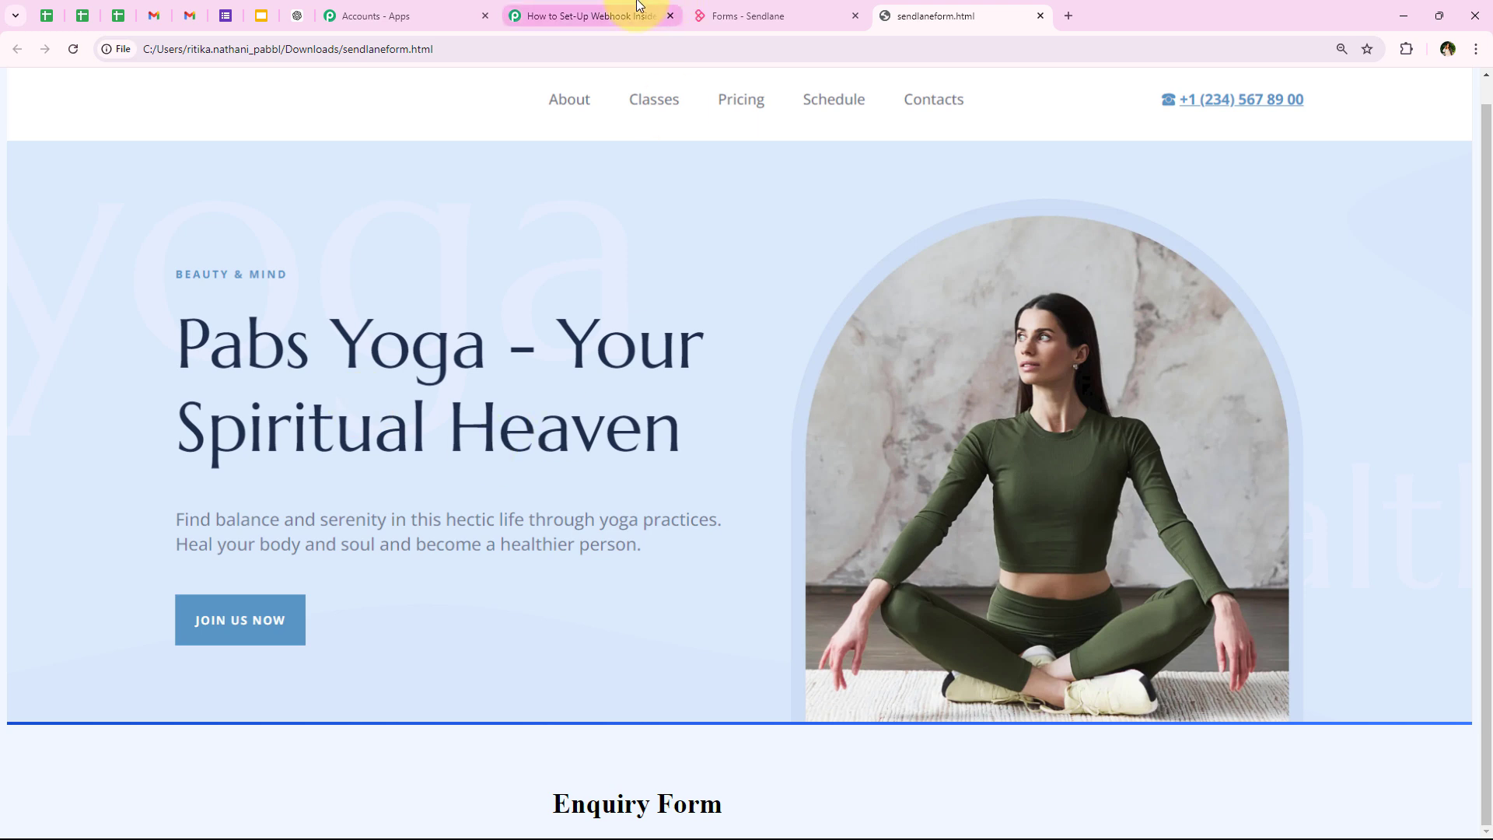
- Return to Pabbly Connect and examine the labels and values of the captured webhook response, especially the Email field
left_click(599, 15)
scroll(710, 300, "down", 3)
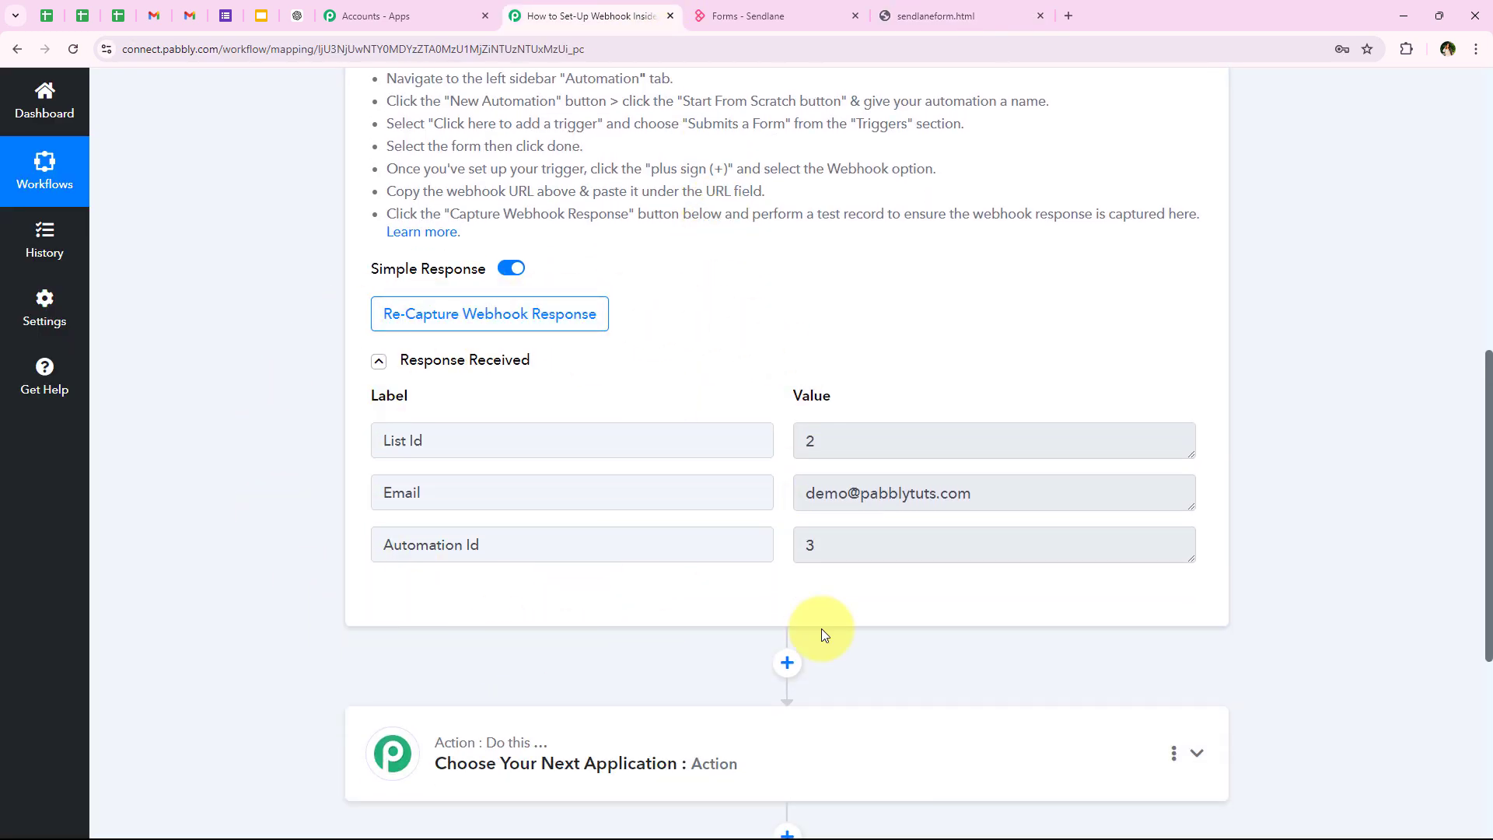
left_click_drag(1037, 501, 800, 490)
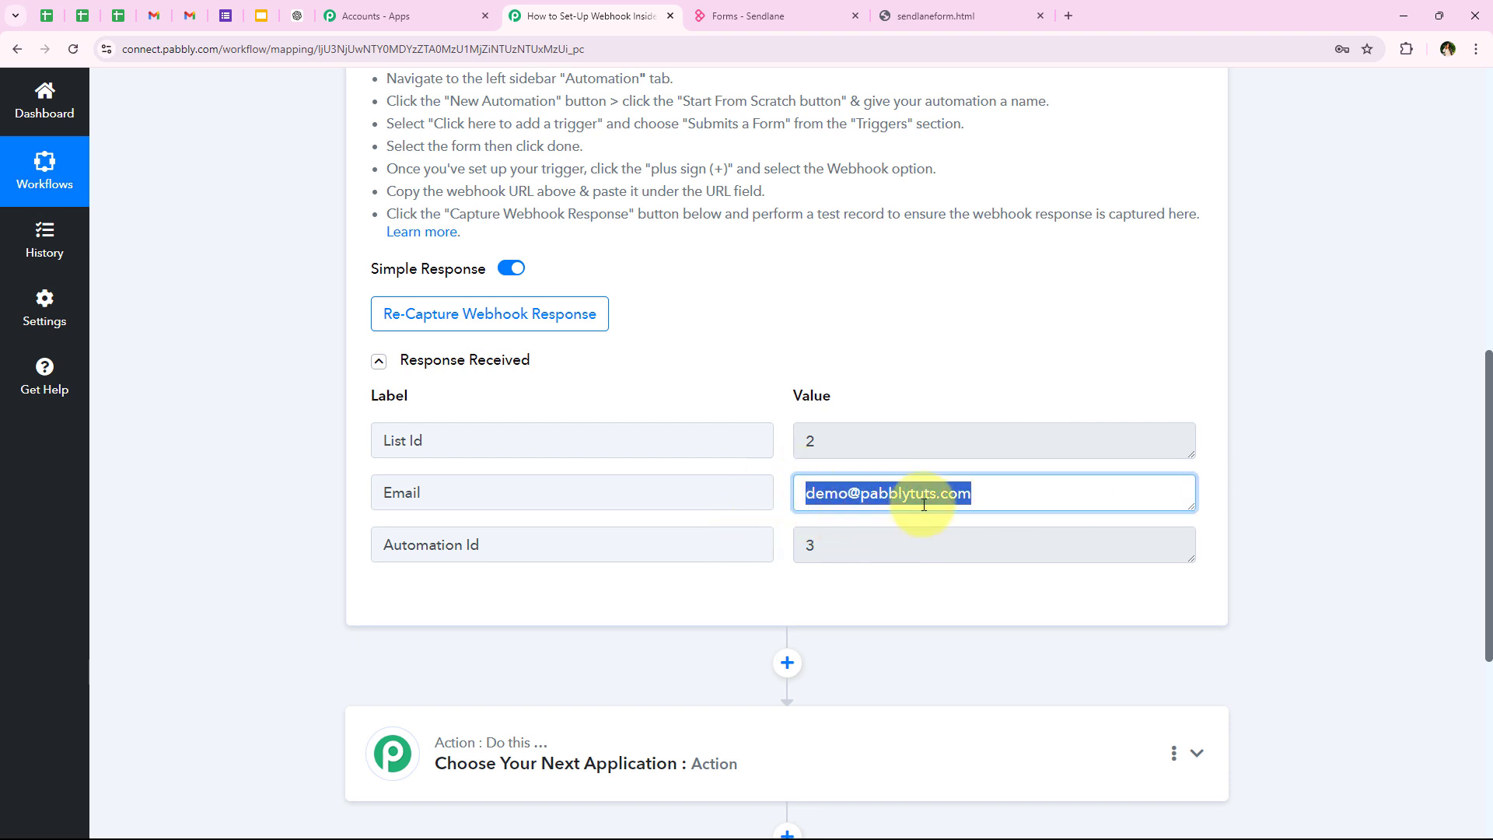
left_click_drag(968, 498, 510, 522)
left_click(510, 522)
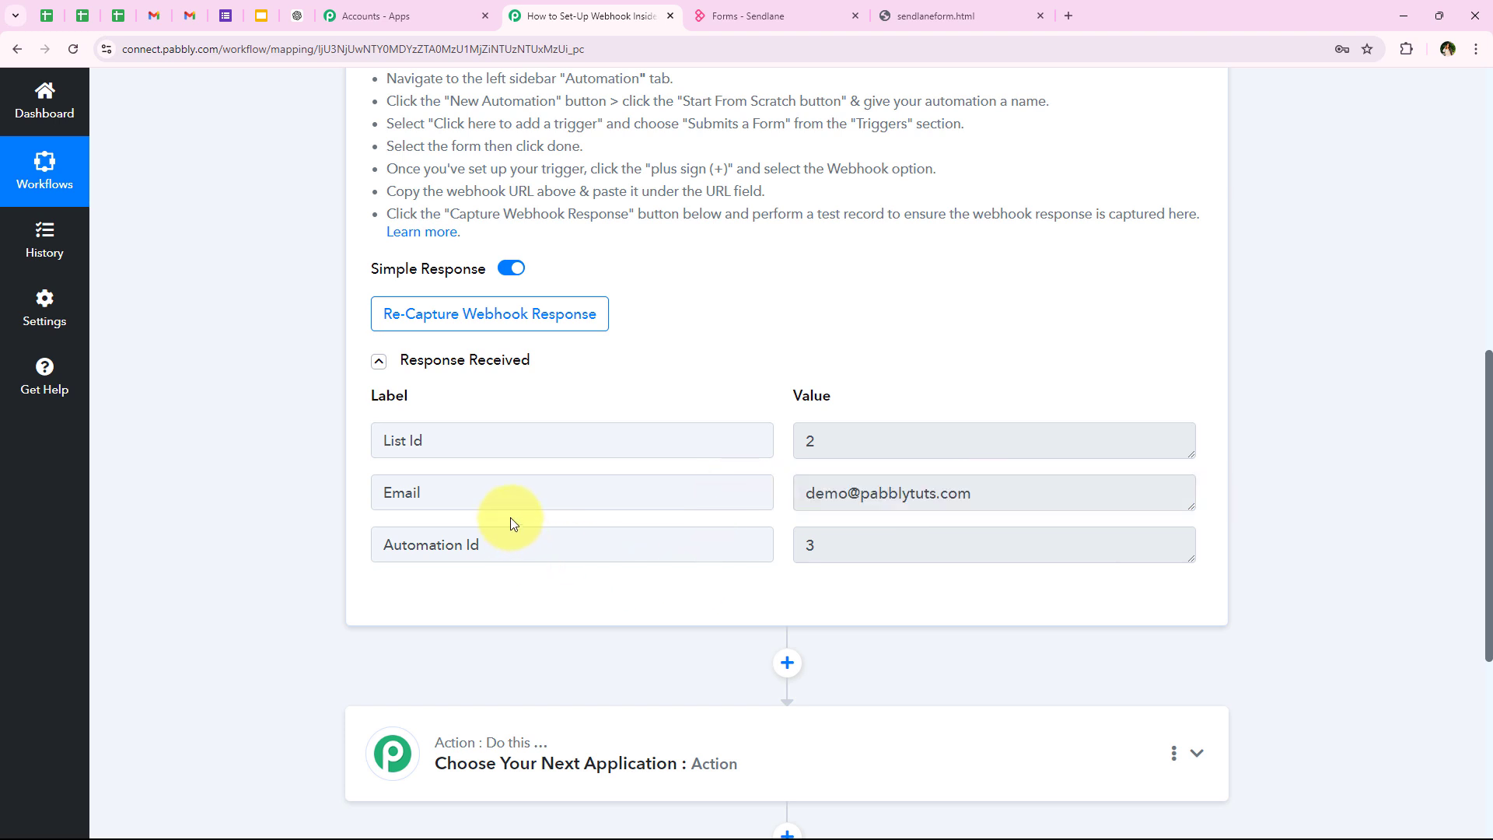
double_click(391, 496)
left_click(280, 510)
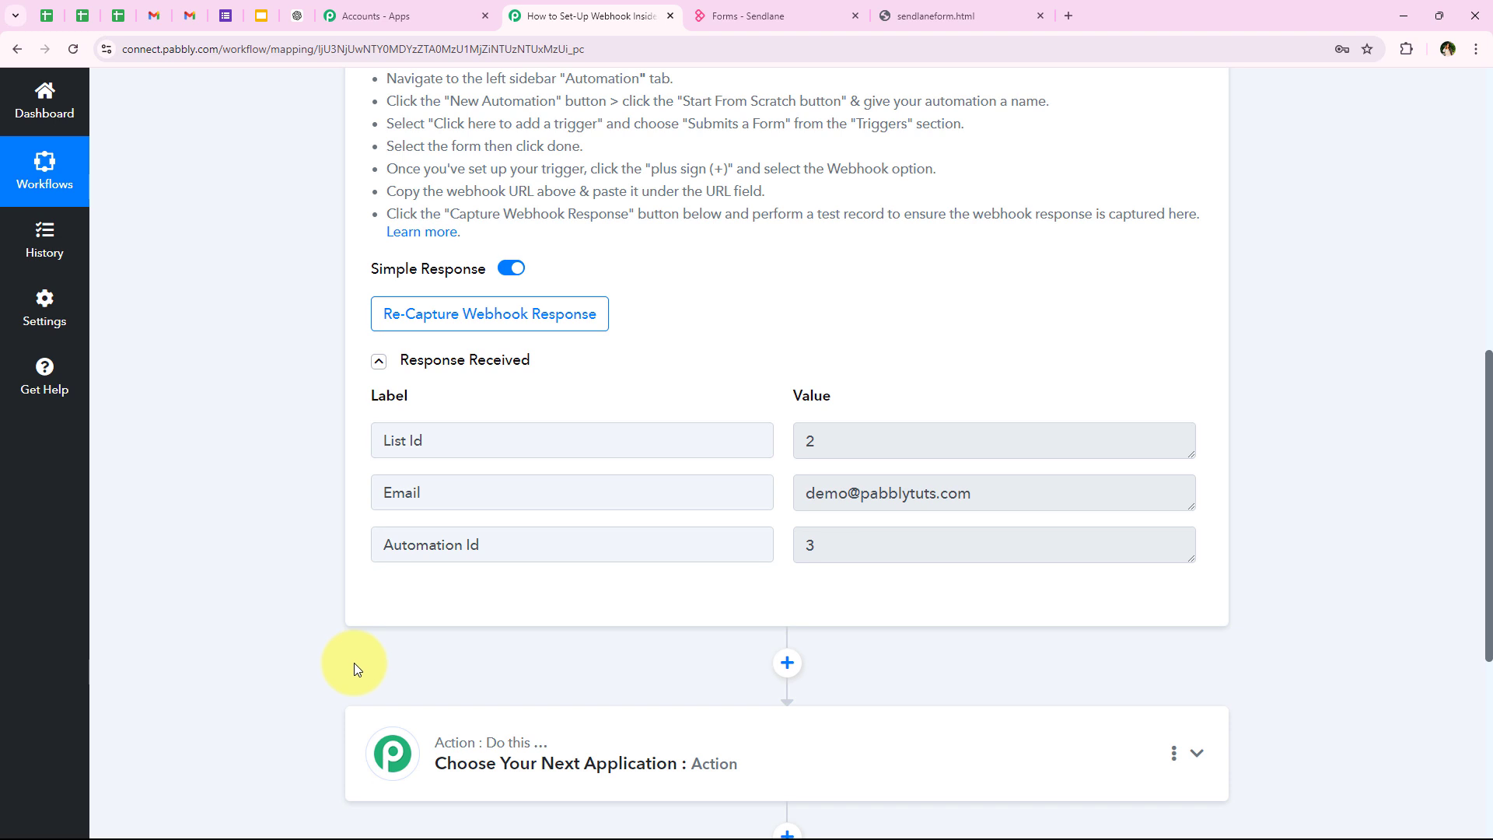
- Expand the workflow's empty action step, search for Sendlane, and choose it as the action's app
scroll(353, 663, "up", 1)
scroll(354, 664, "down", 4)
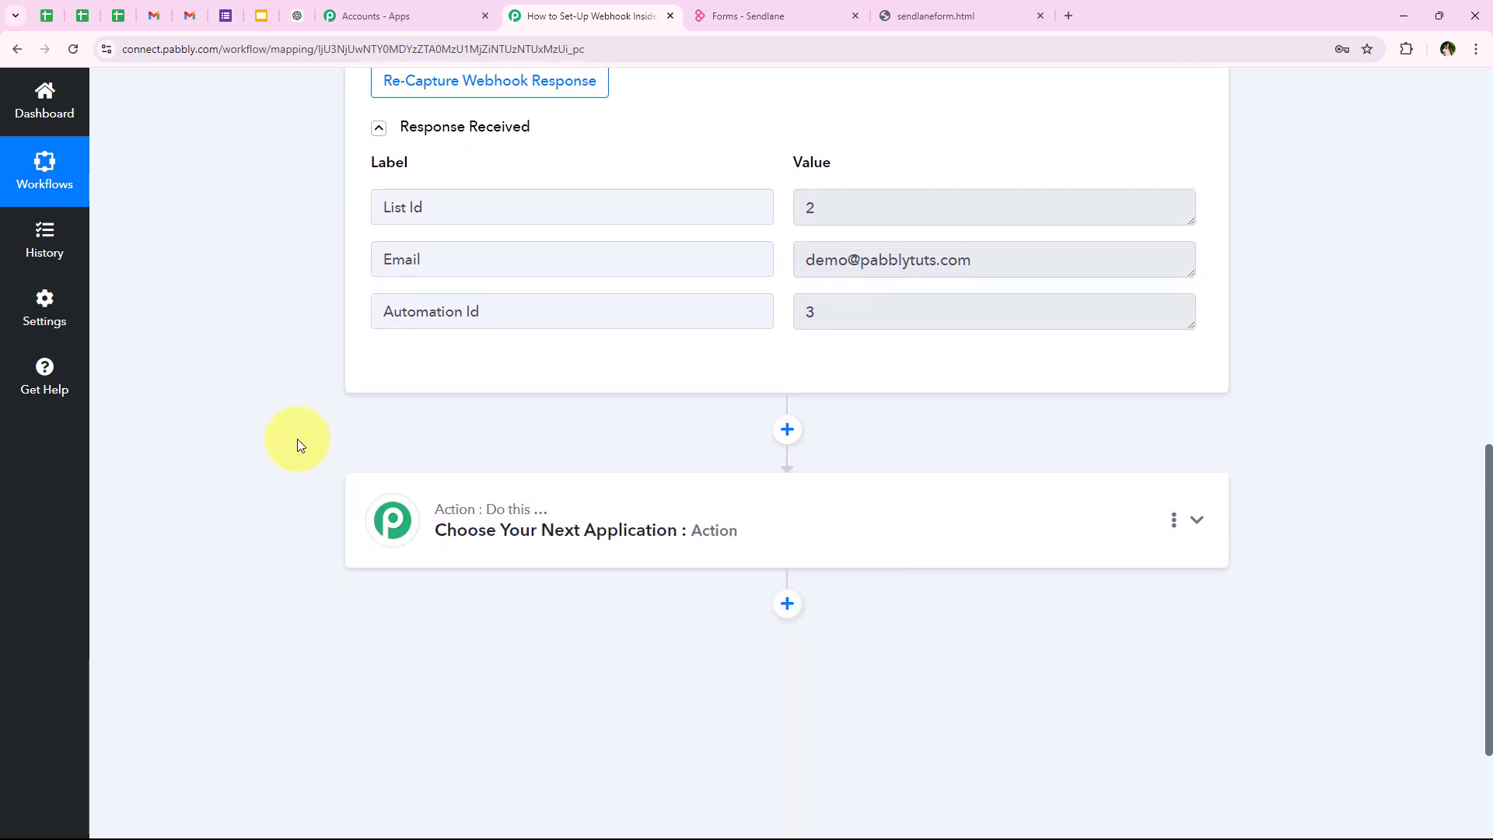
left_click(463, 541)
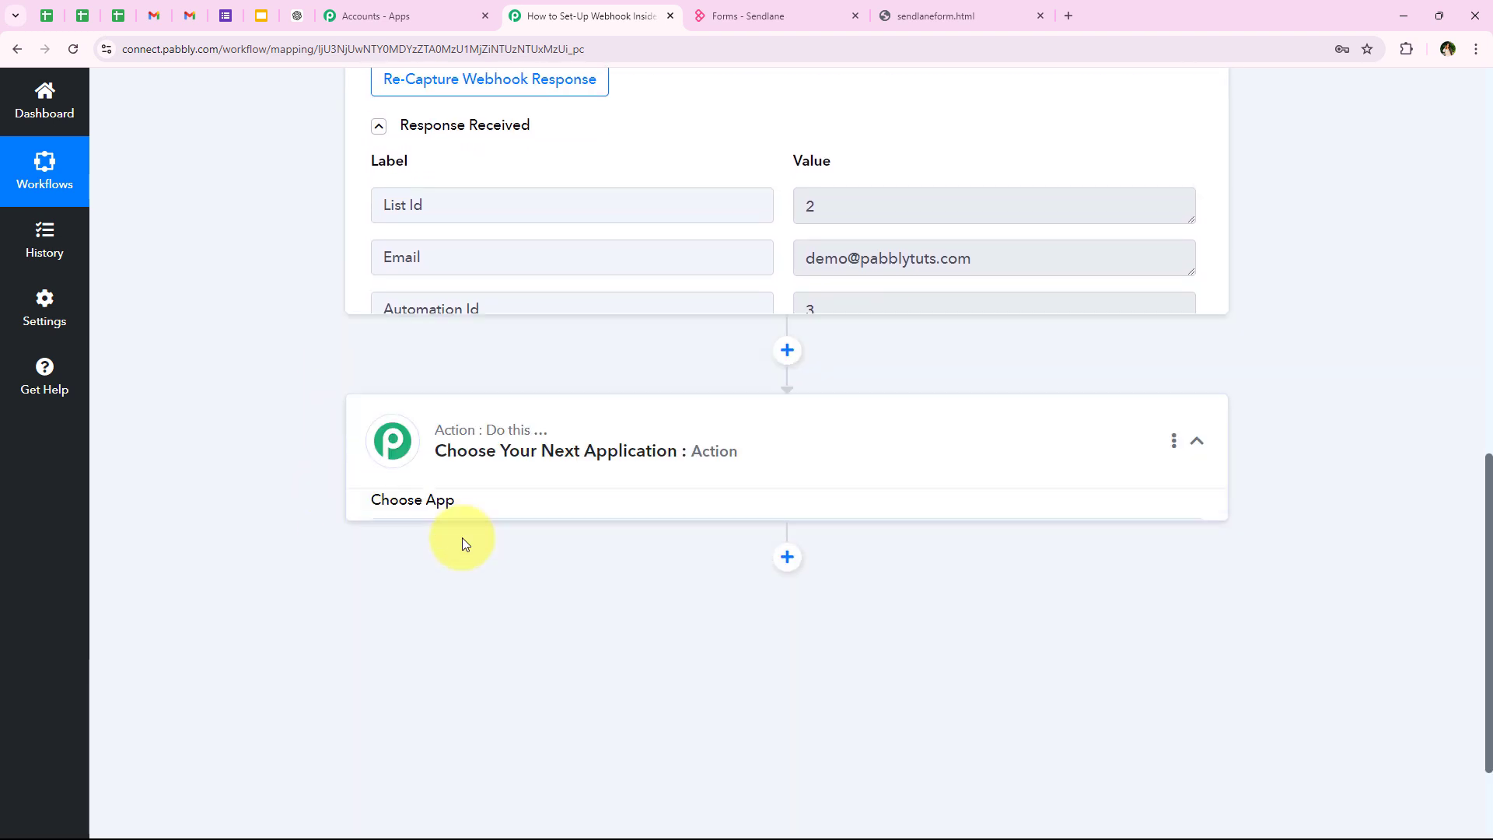
scroll(333, 364, "down", 5)
scroll(334, 365, "up", 4)
left_click(426, 392)
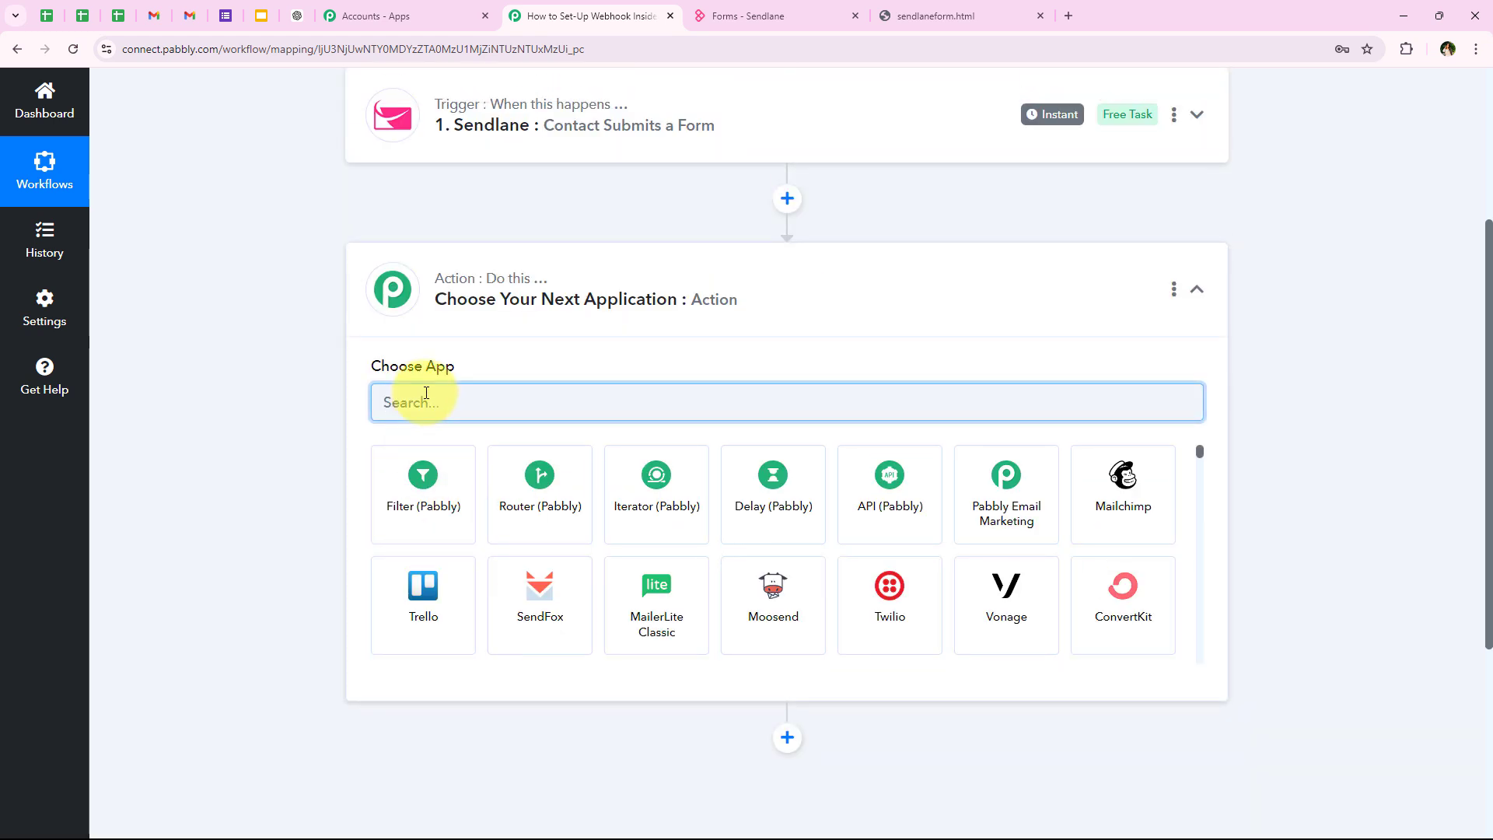
type("Sendlane")
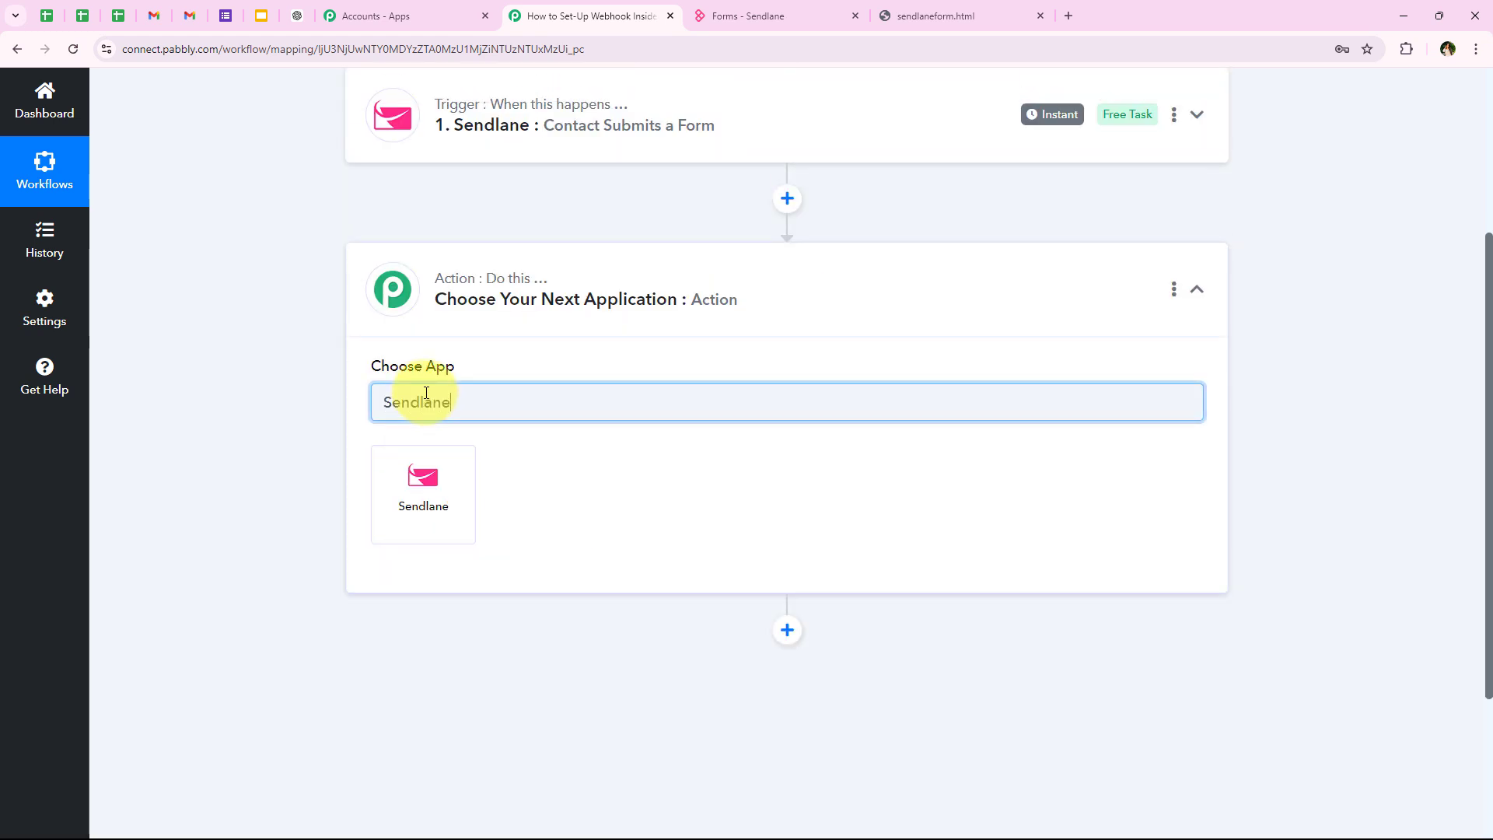
left_click(387, 477)
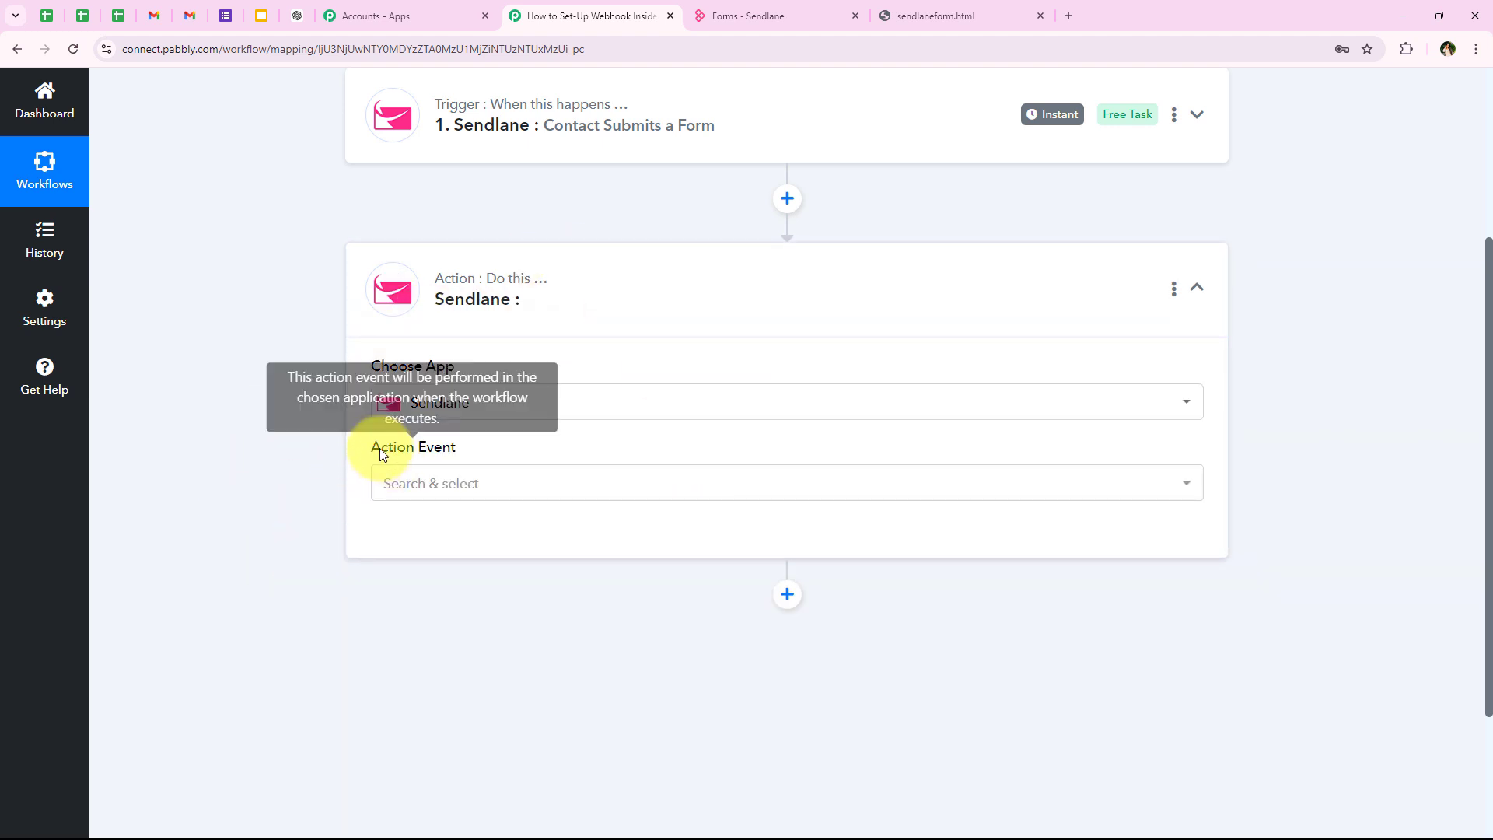
- Set the Sendlane action's event to Search Contact by Email
left_click_drag(374, 447, 463, 459)
left_click(453, 486)
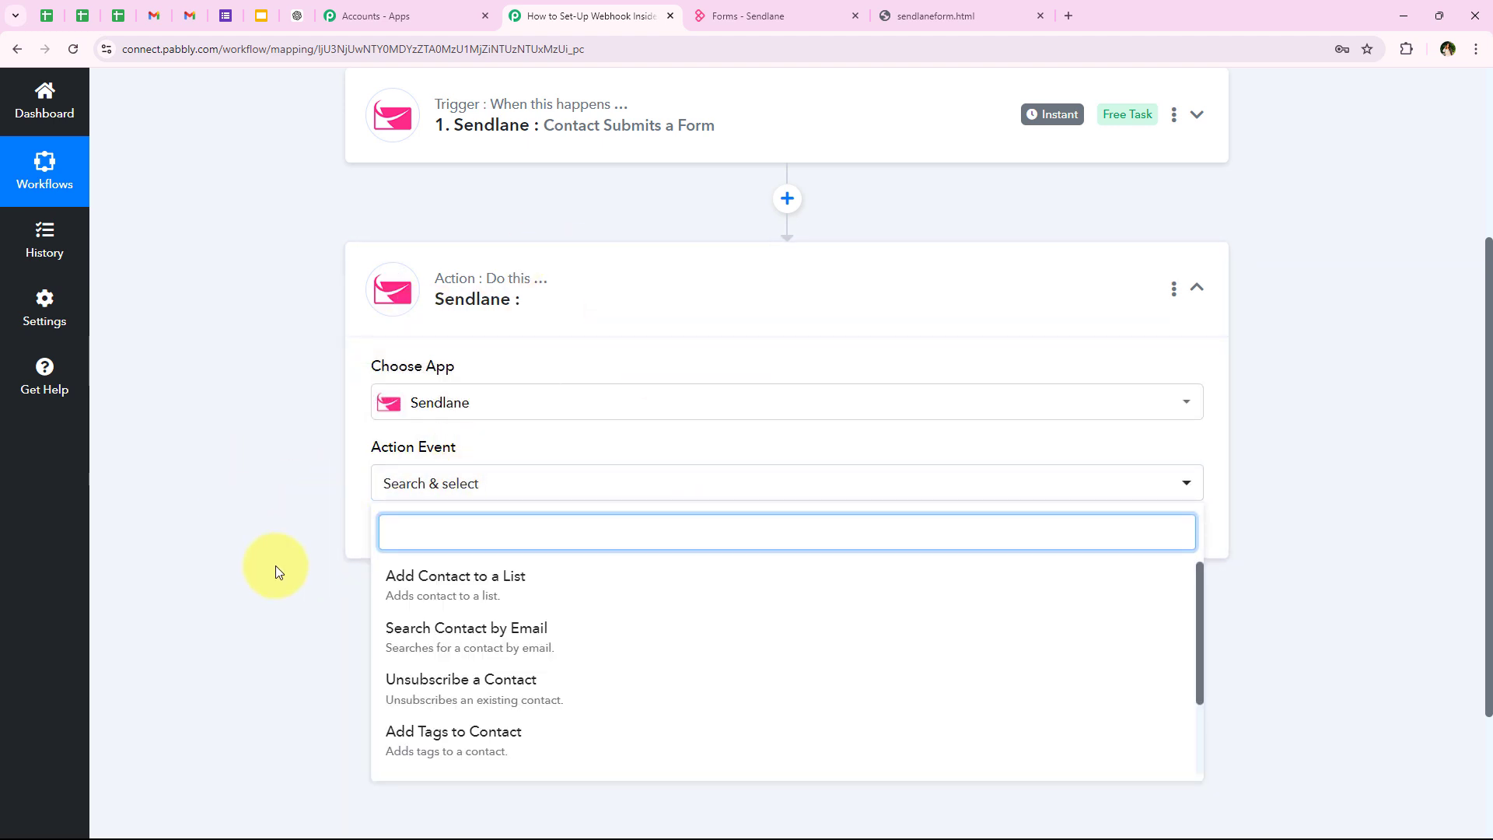
scroll(405, 506, "down", 2)
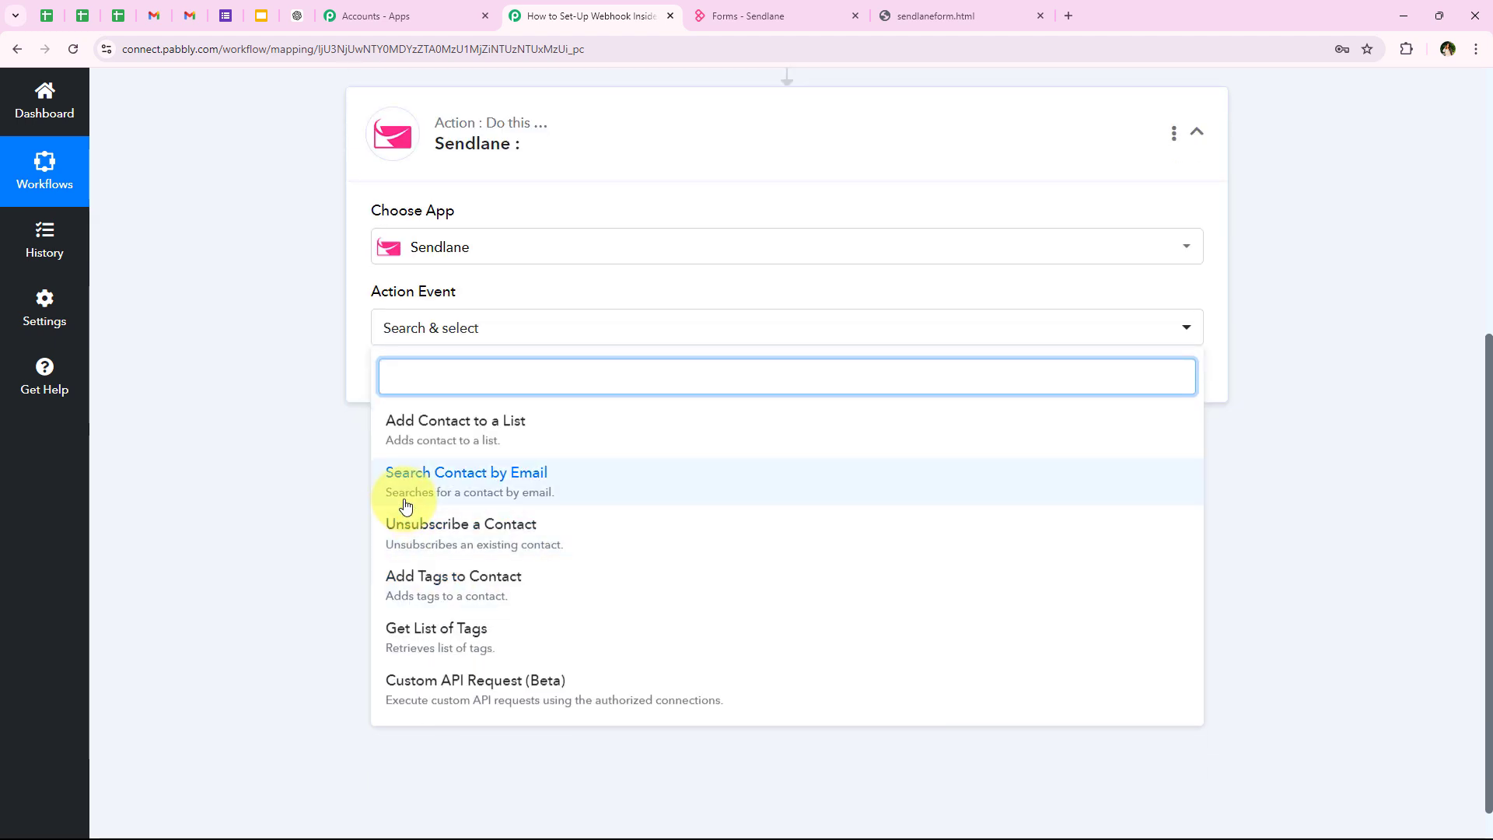
left_click(516, 493)
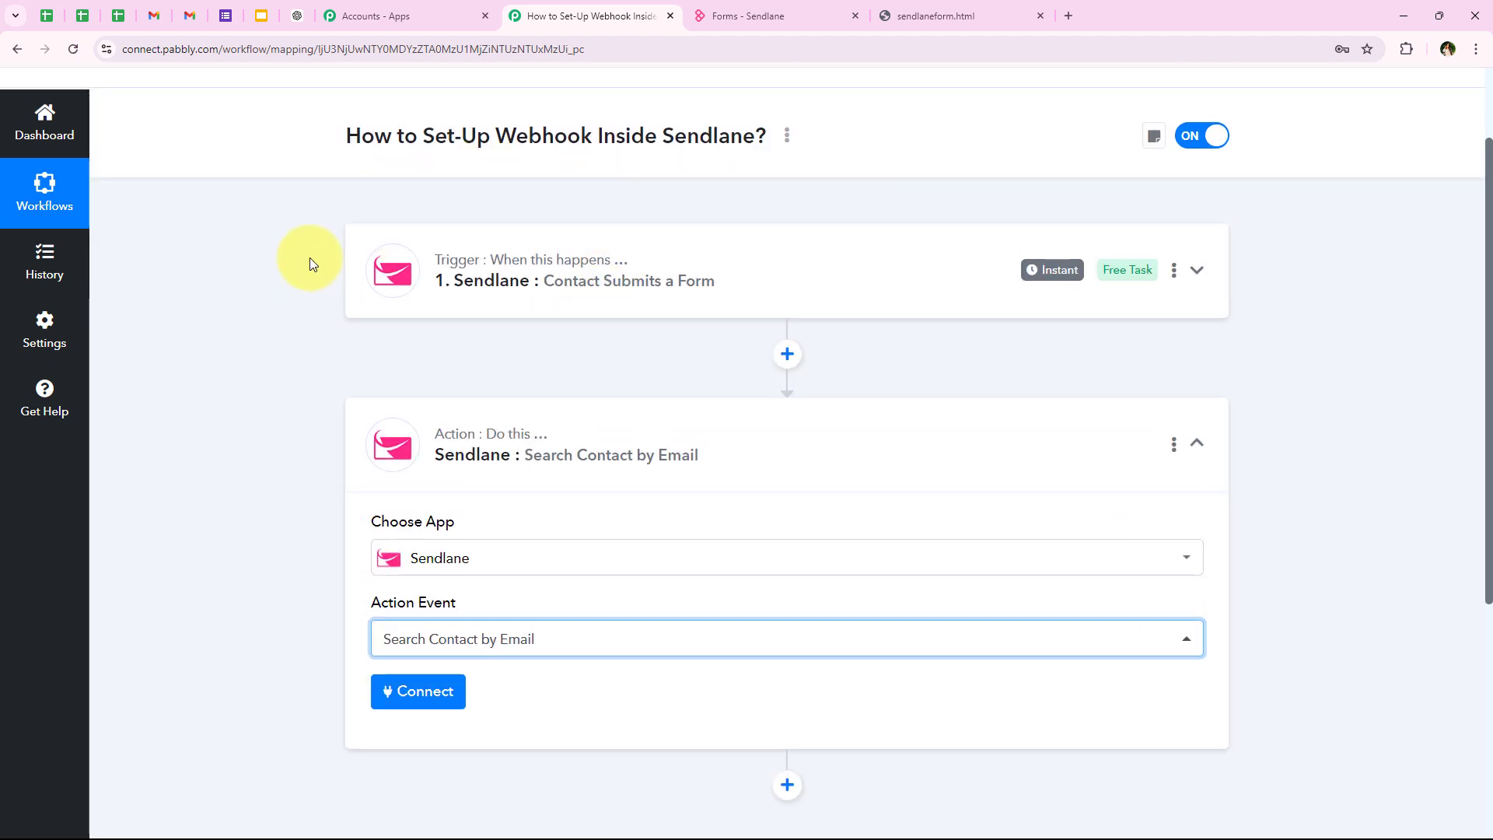
- Begin connecting the Search Contact by Email action to a Sendlane account using the Add New Connection option
scroll(358, 365, "down", 1)
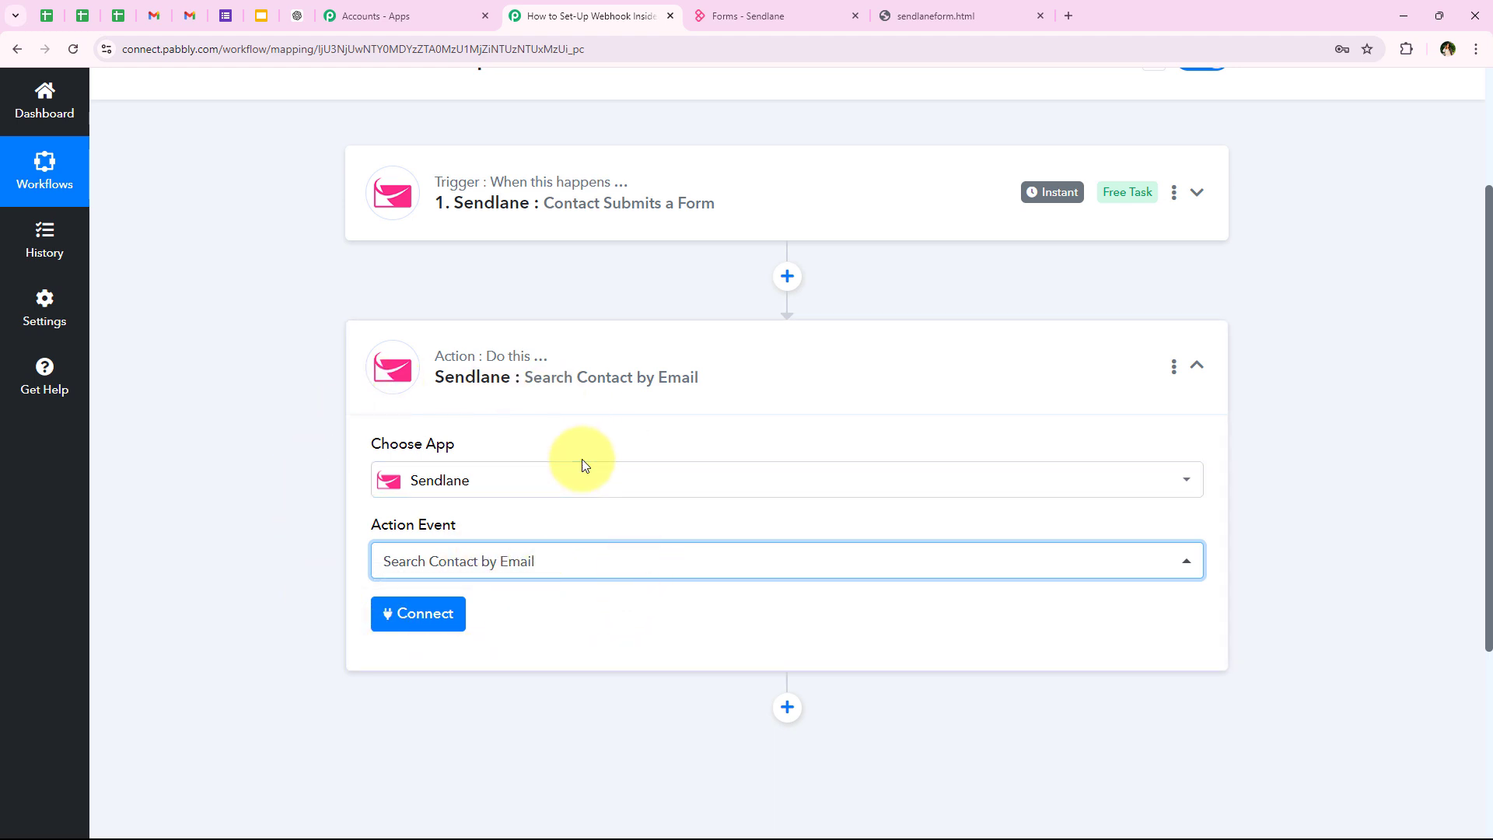
scroll(545, 482, "down", 1)
left_click_drag(371, 444, 472, 443)
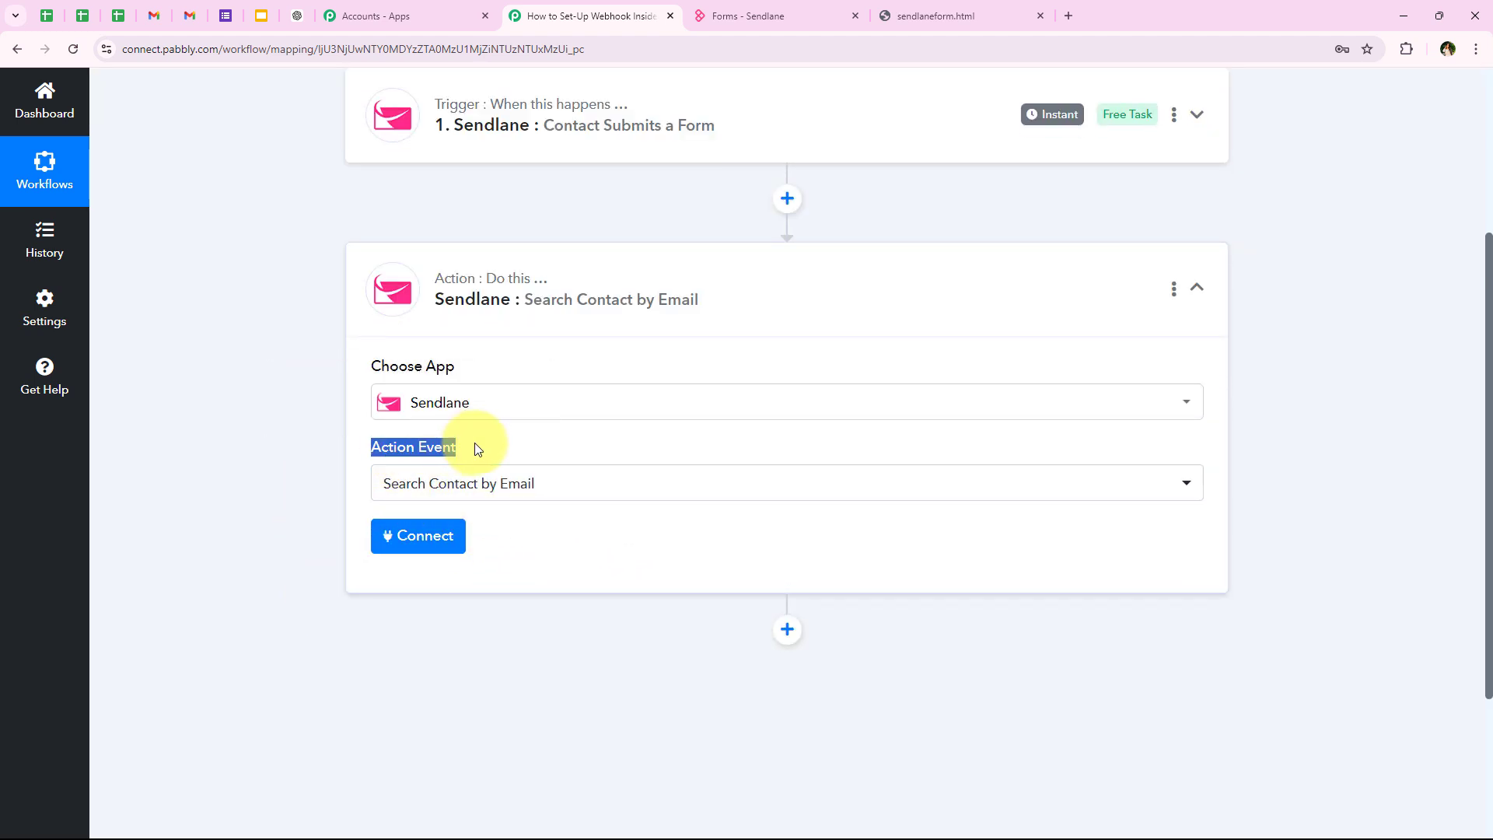
left_click(436, 559)
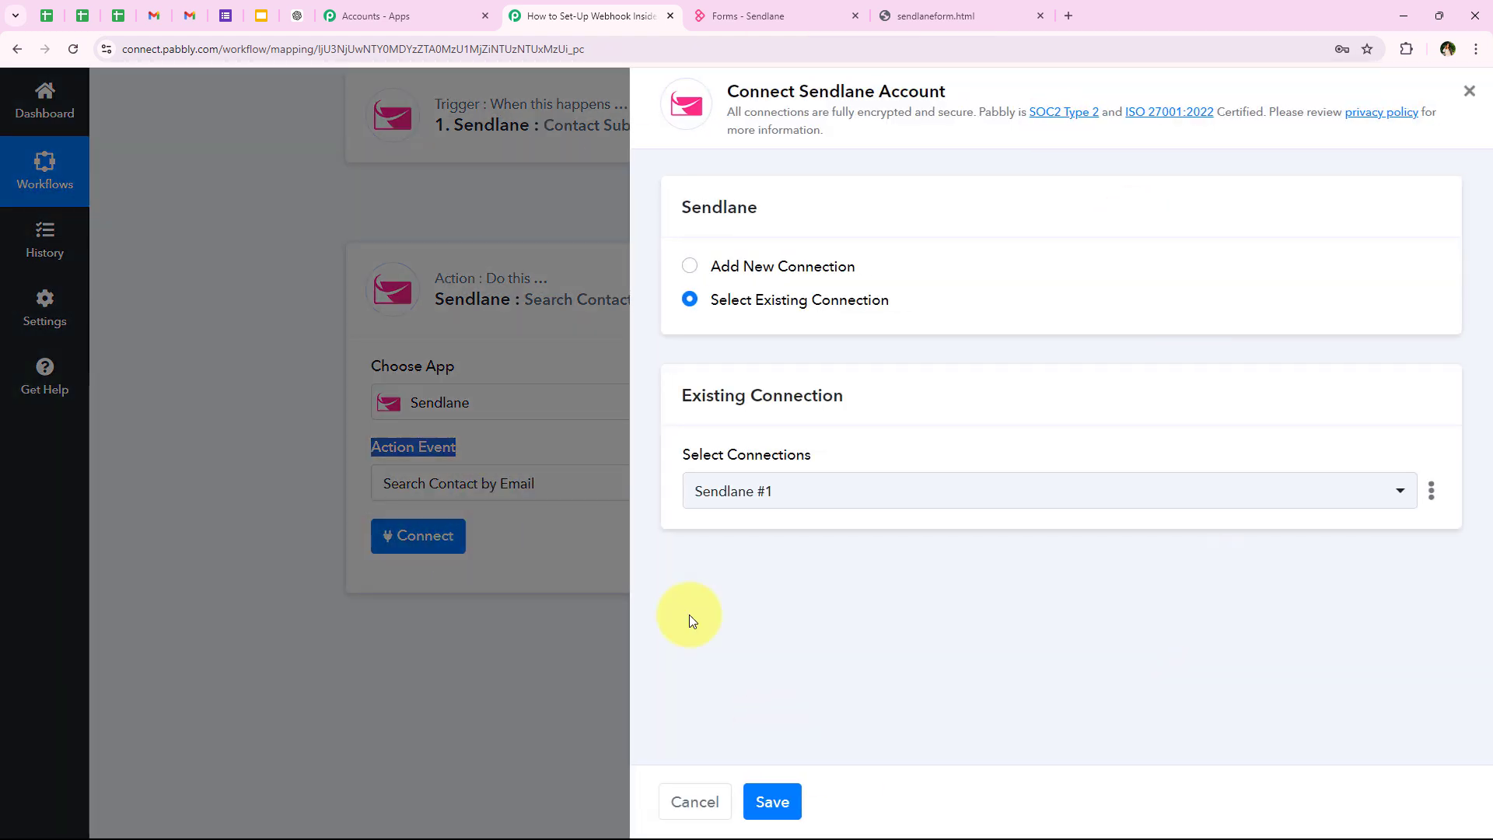
left_click_drag(709, 265, 892, 272)
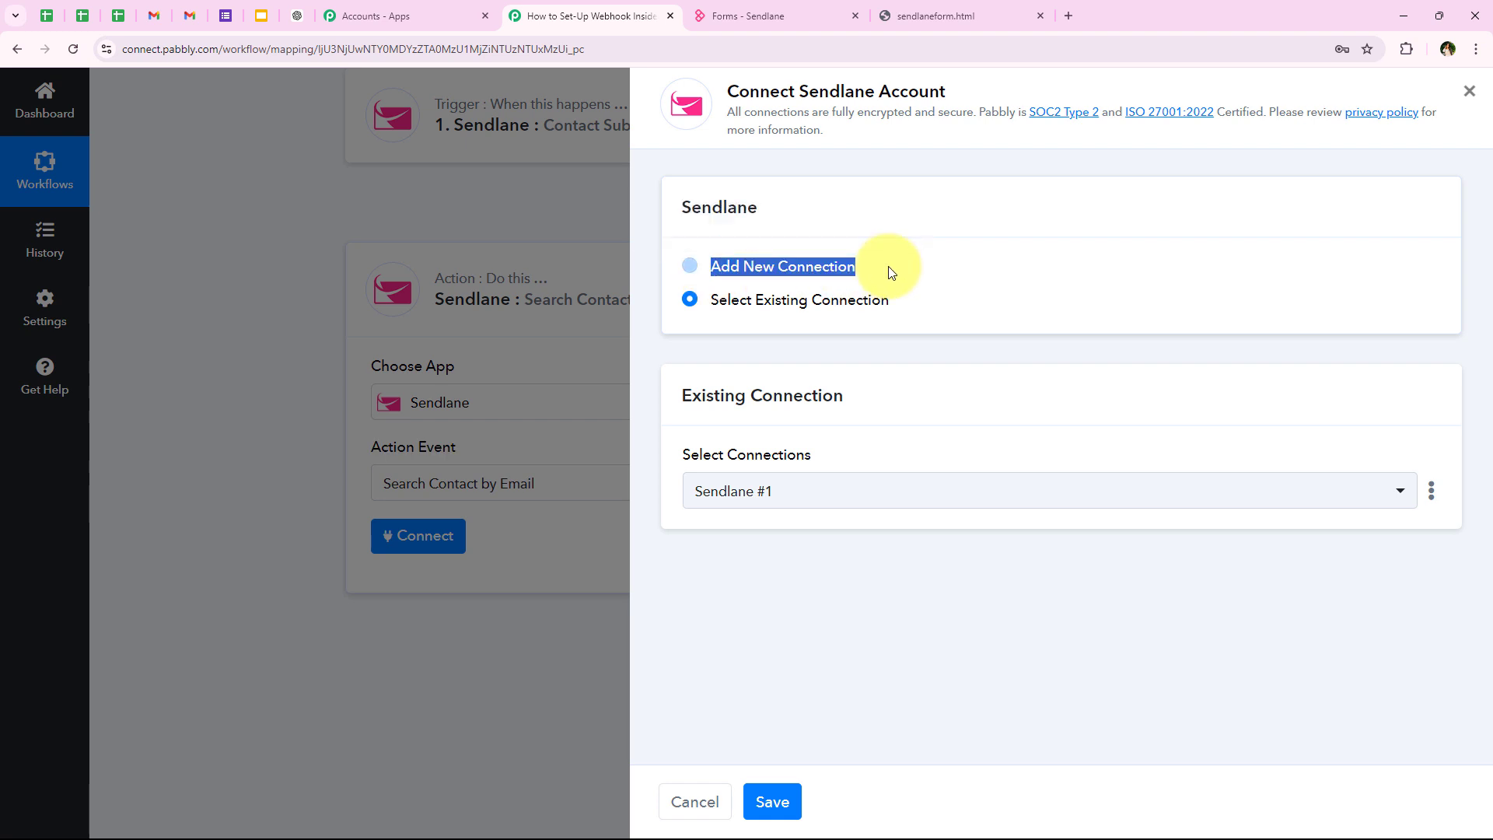
left_click_drag(717, 301, 898, 308)
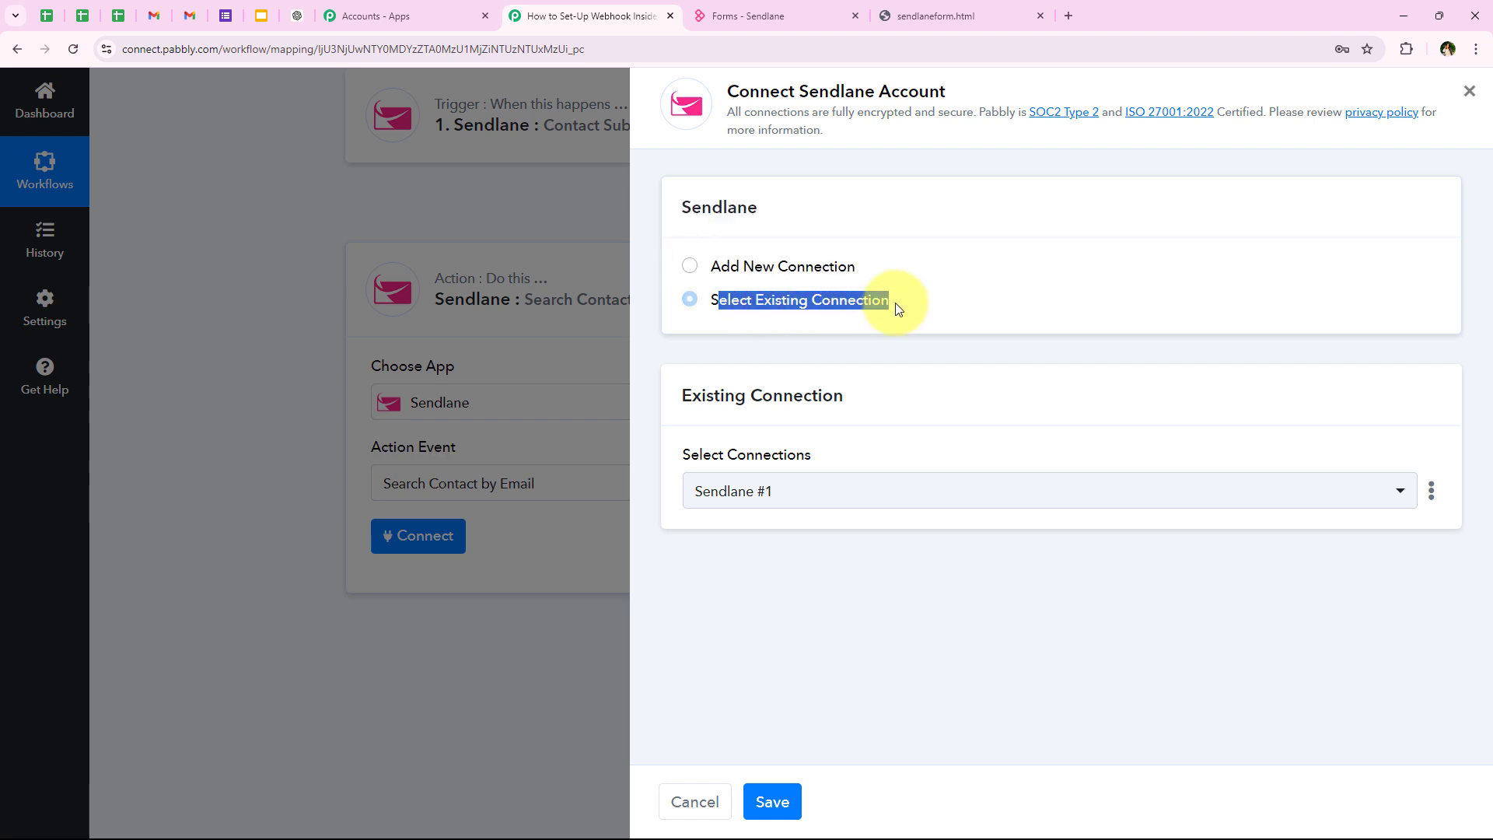
left_click(772, 269)
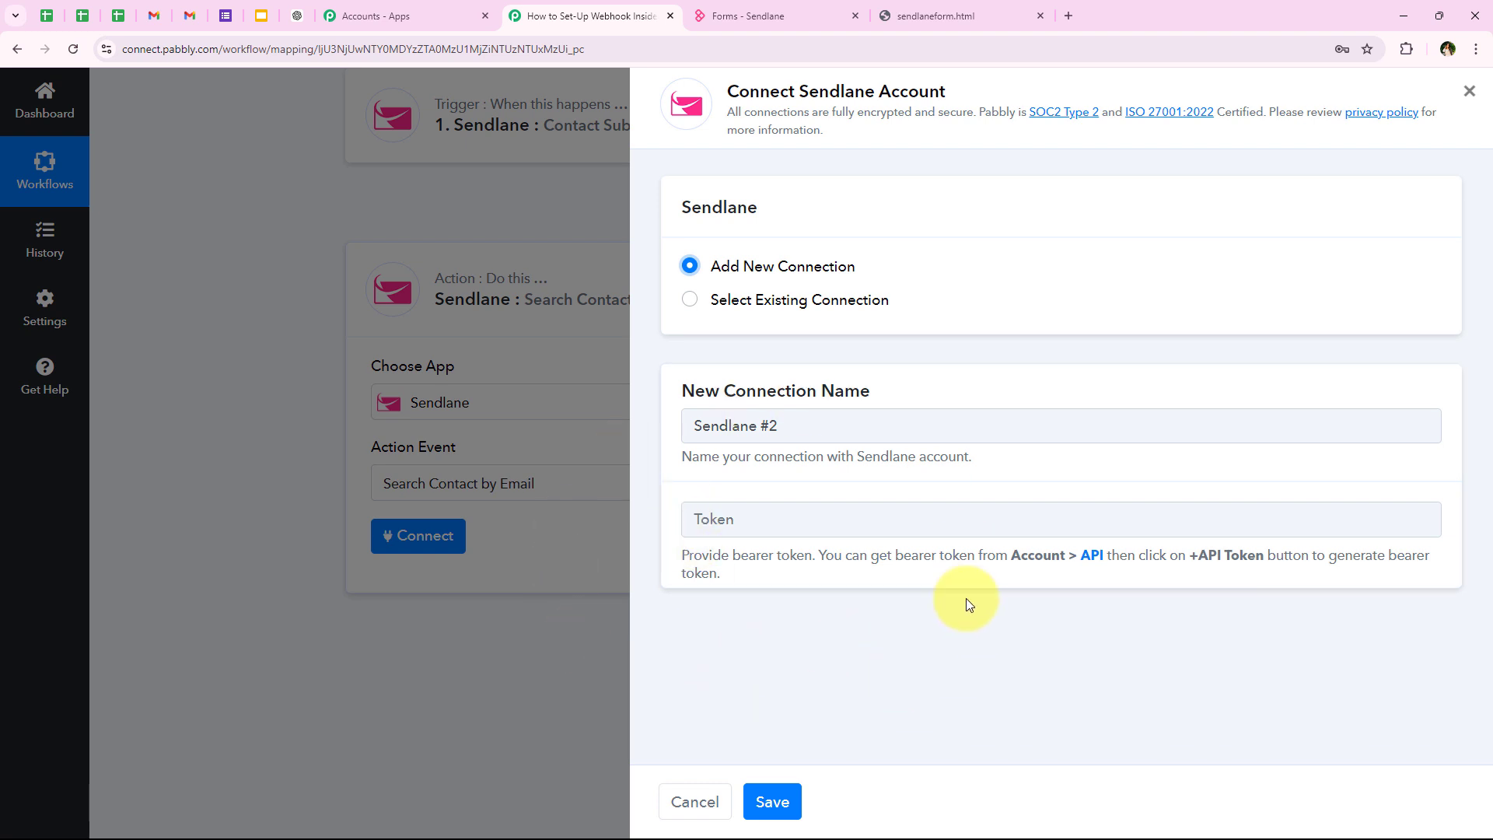
- Read where the bearer token is generated, switch to Sendlane, and open the account's API settings
left_click_drag(683, 553, 944, 561)
left_click(943, 559)
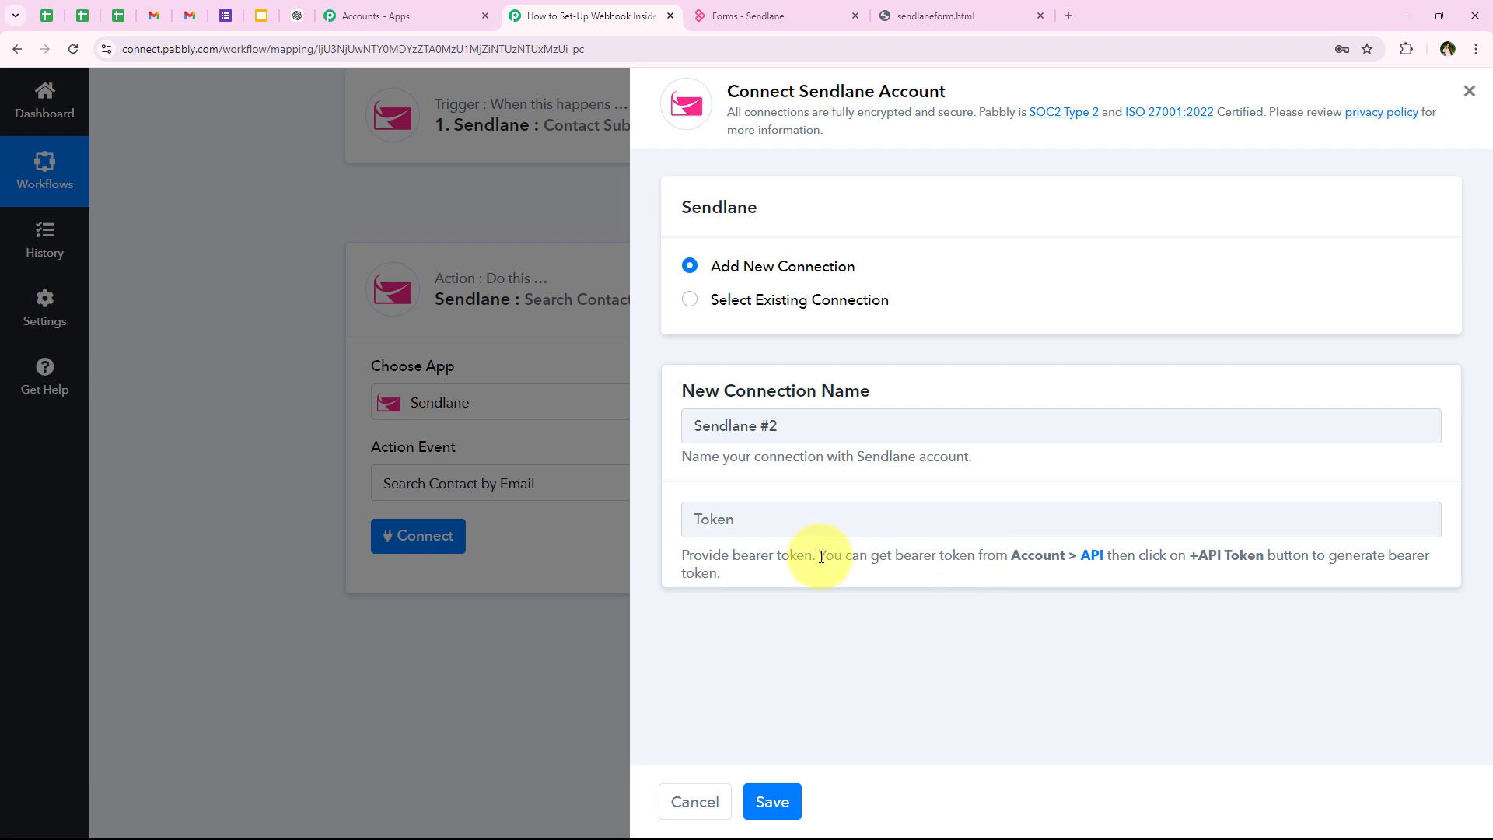
left_click_drag(824, 557, 1259, 554)
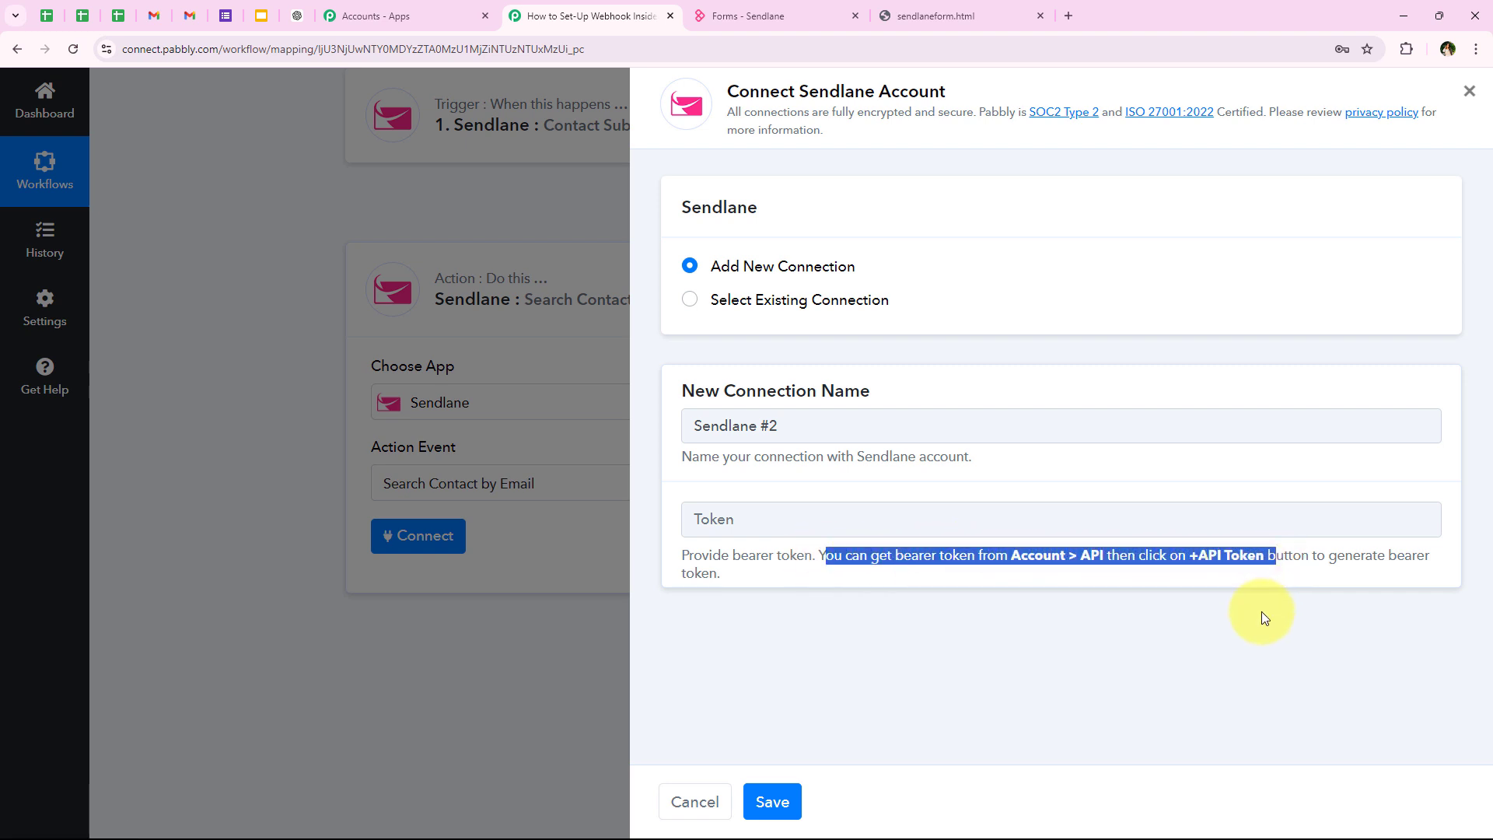
left_click(1332, 582)
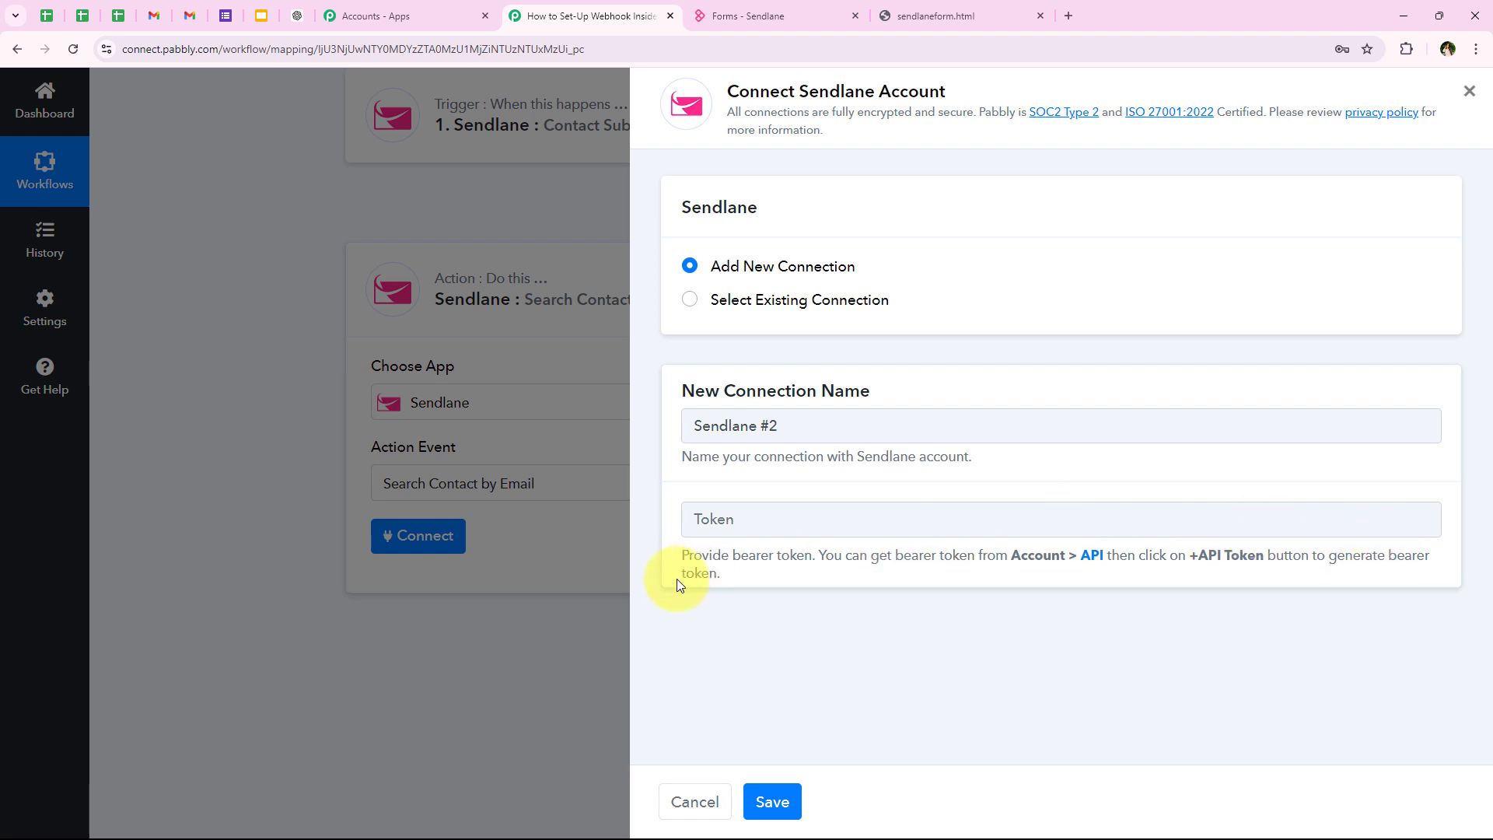
left_click(711, 15)
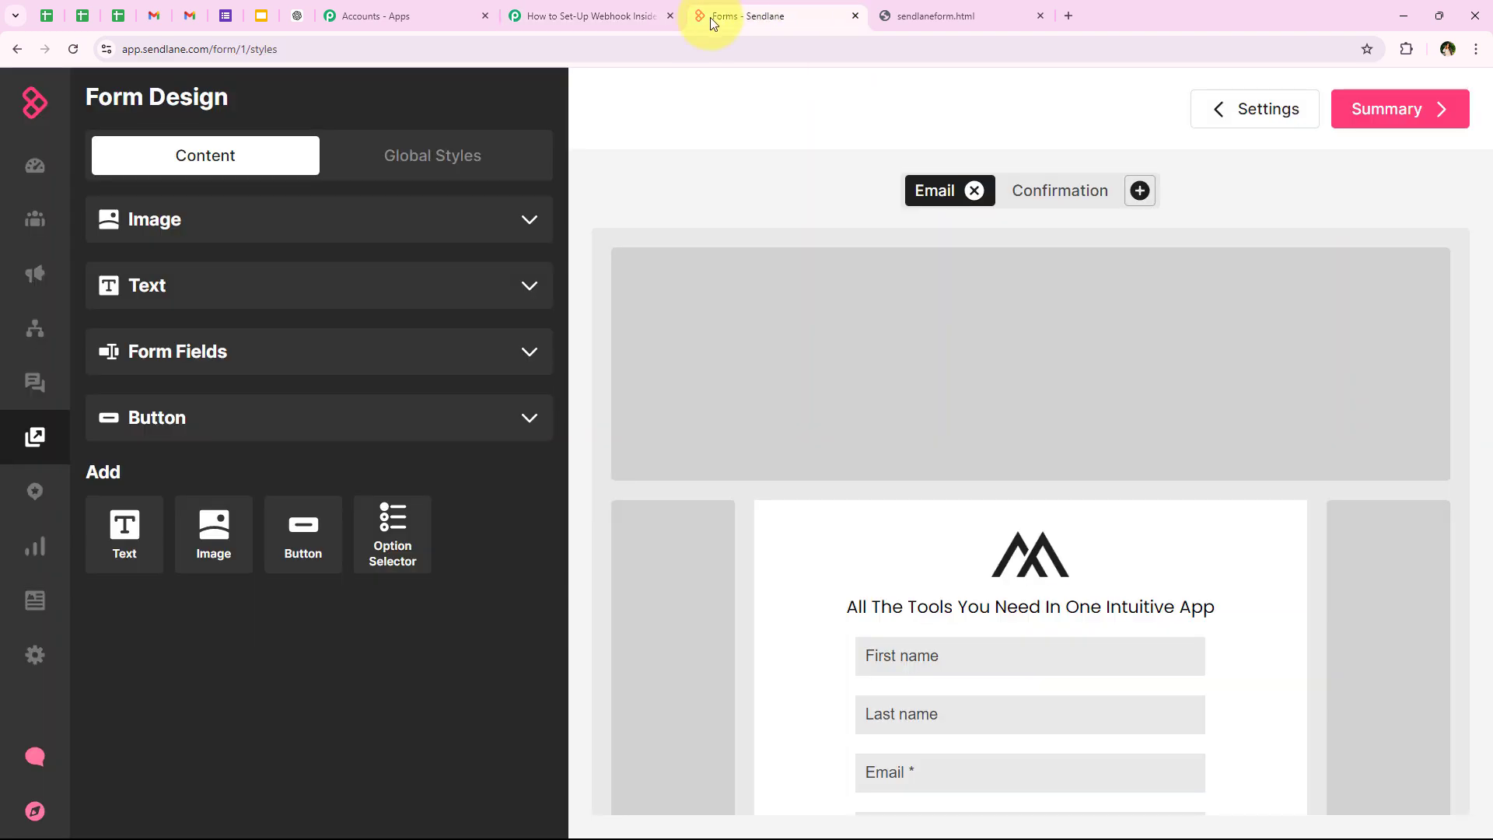
left_click(41, 665)
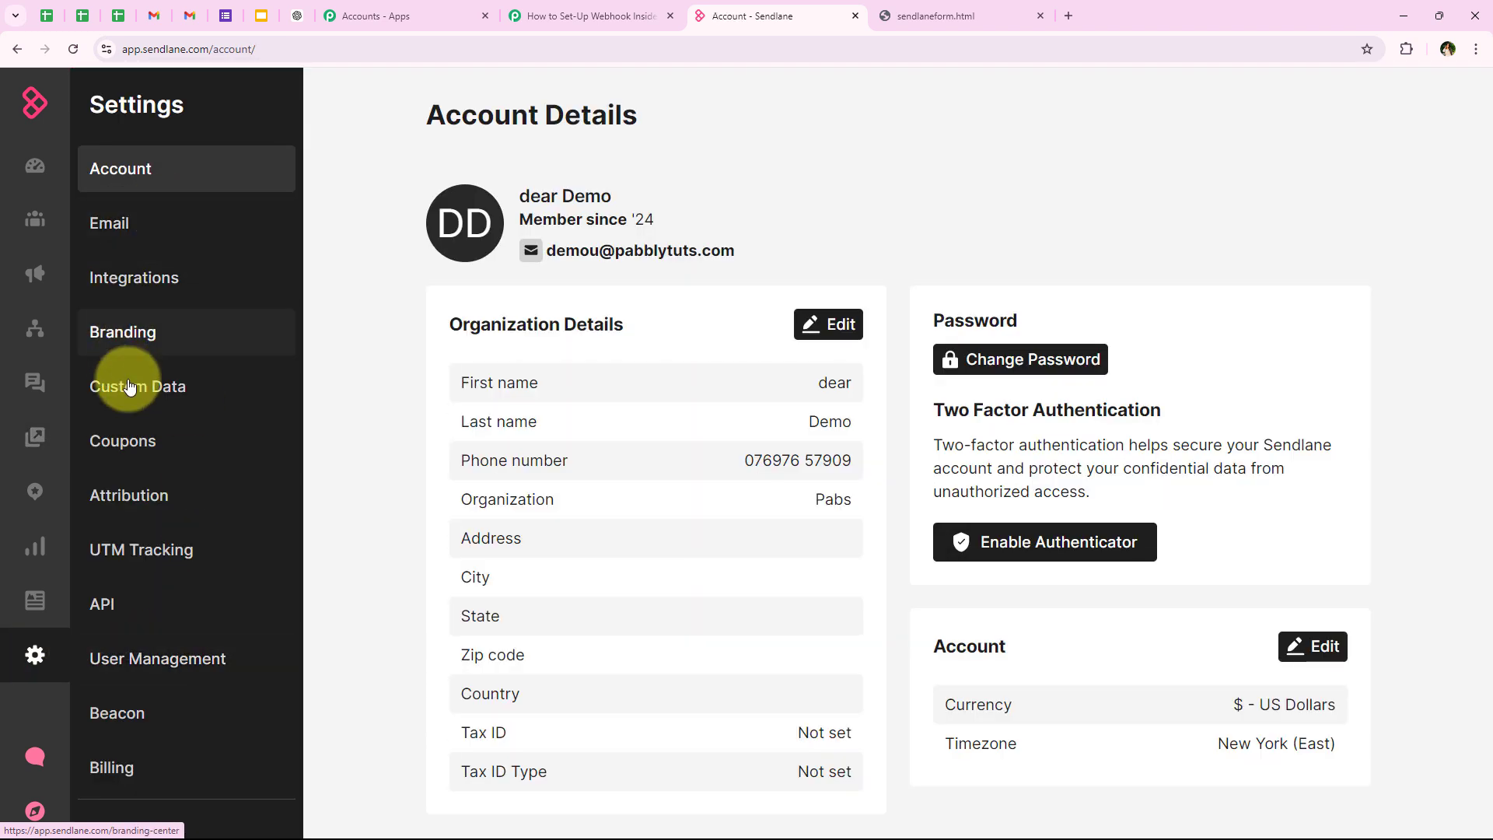
left_click(118, 607)
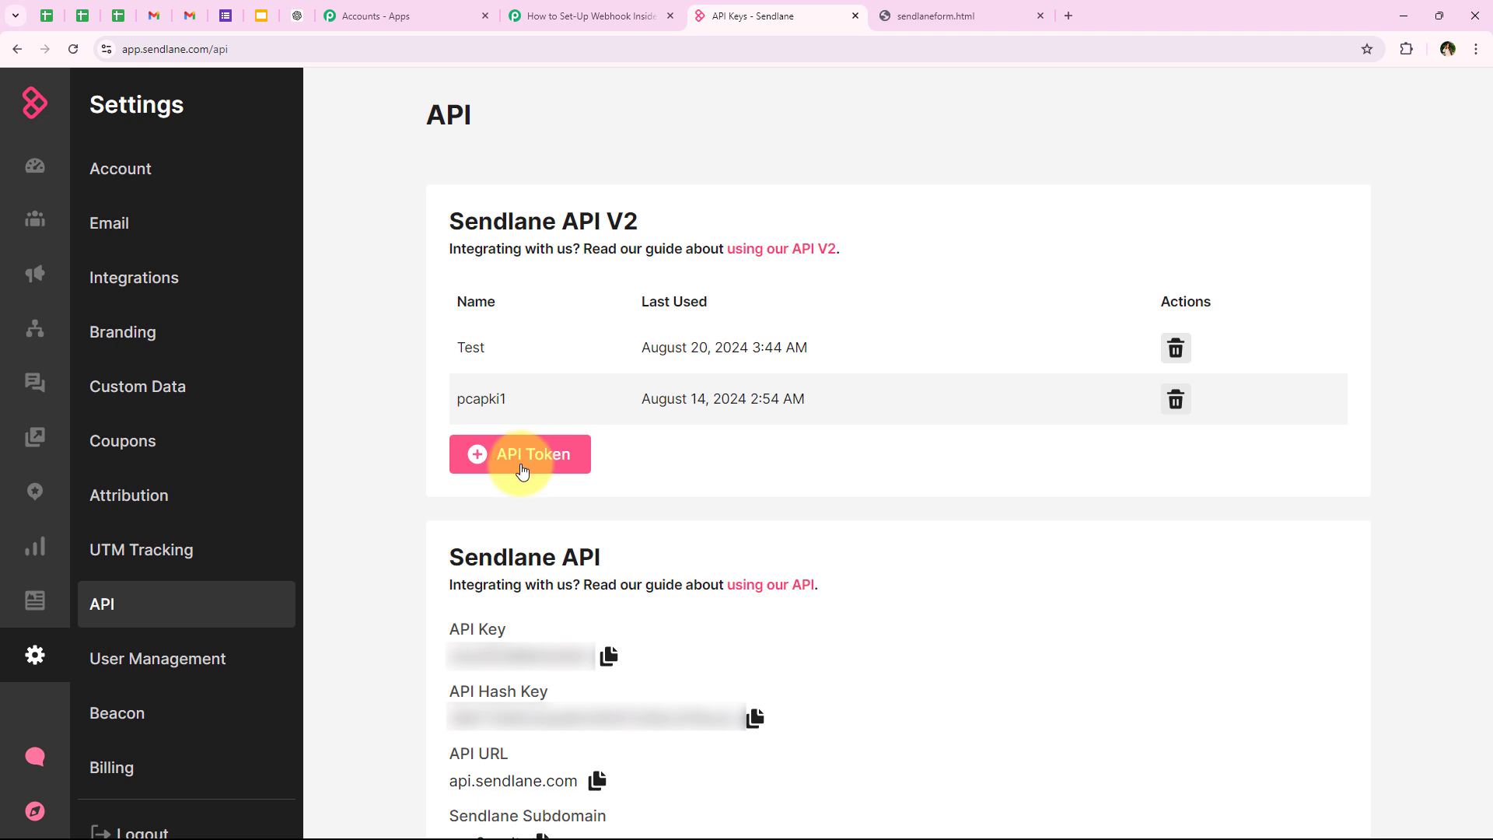
- Create a Sendlane API V2 access token named "testing", copy the token, and close the dialog
left_click(525, 458)
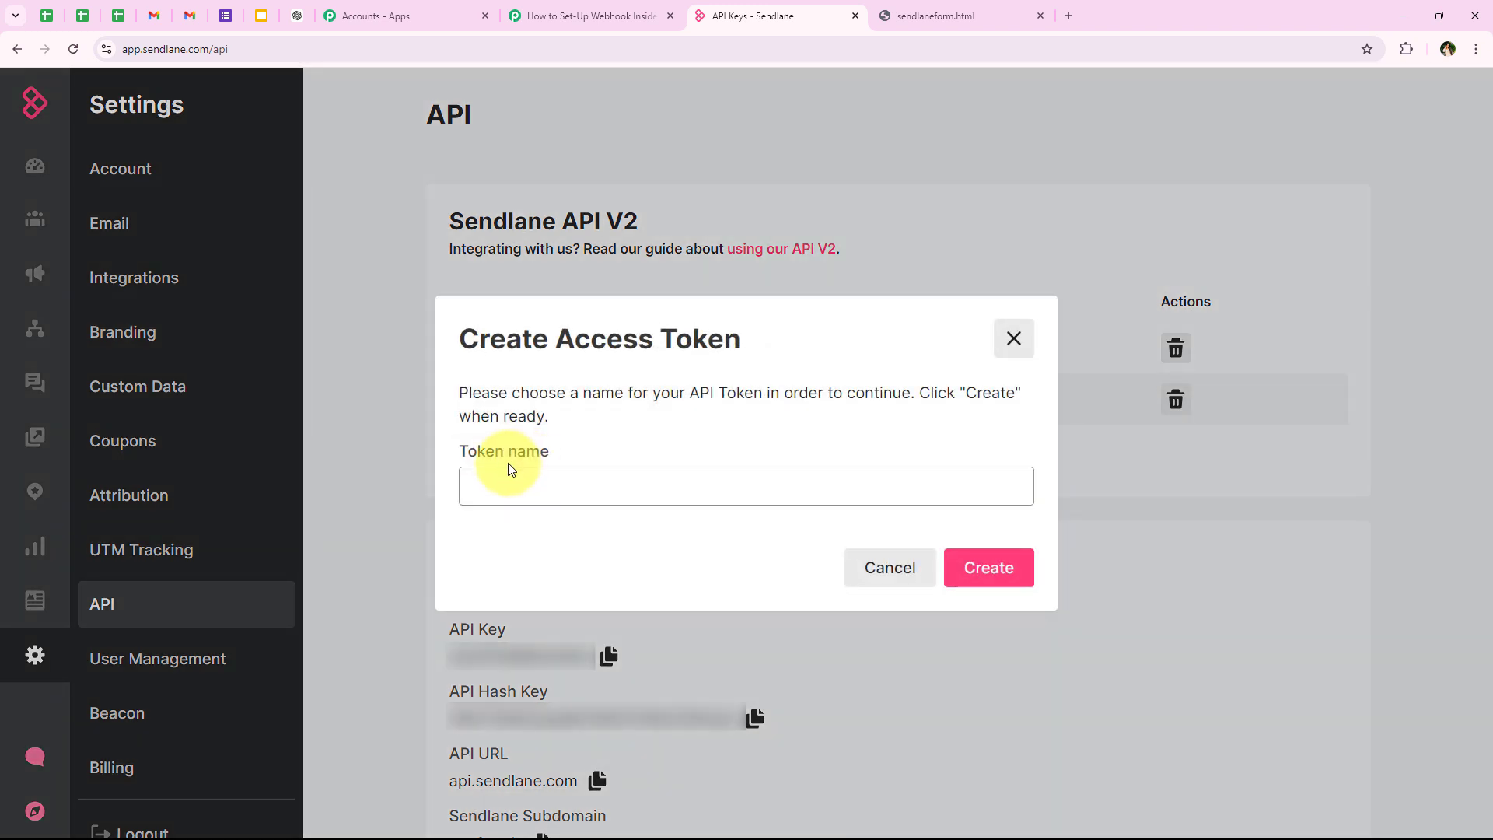
left_click(560, 483)
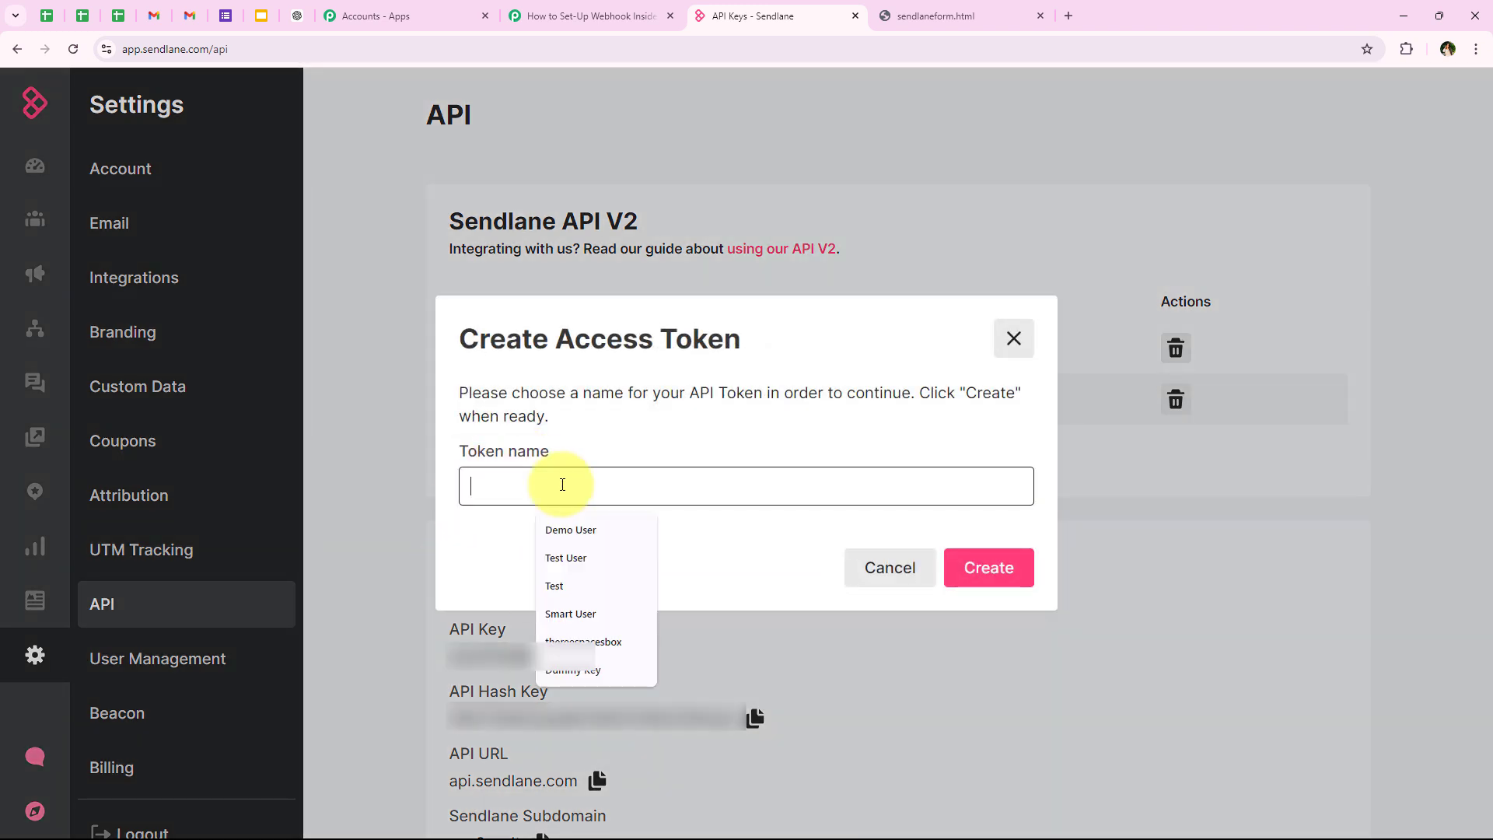
type("test")
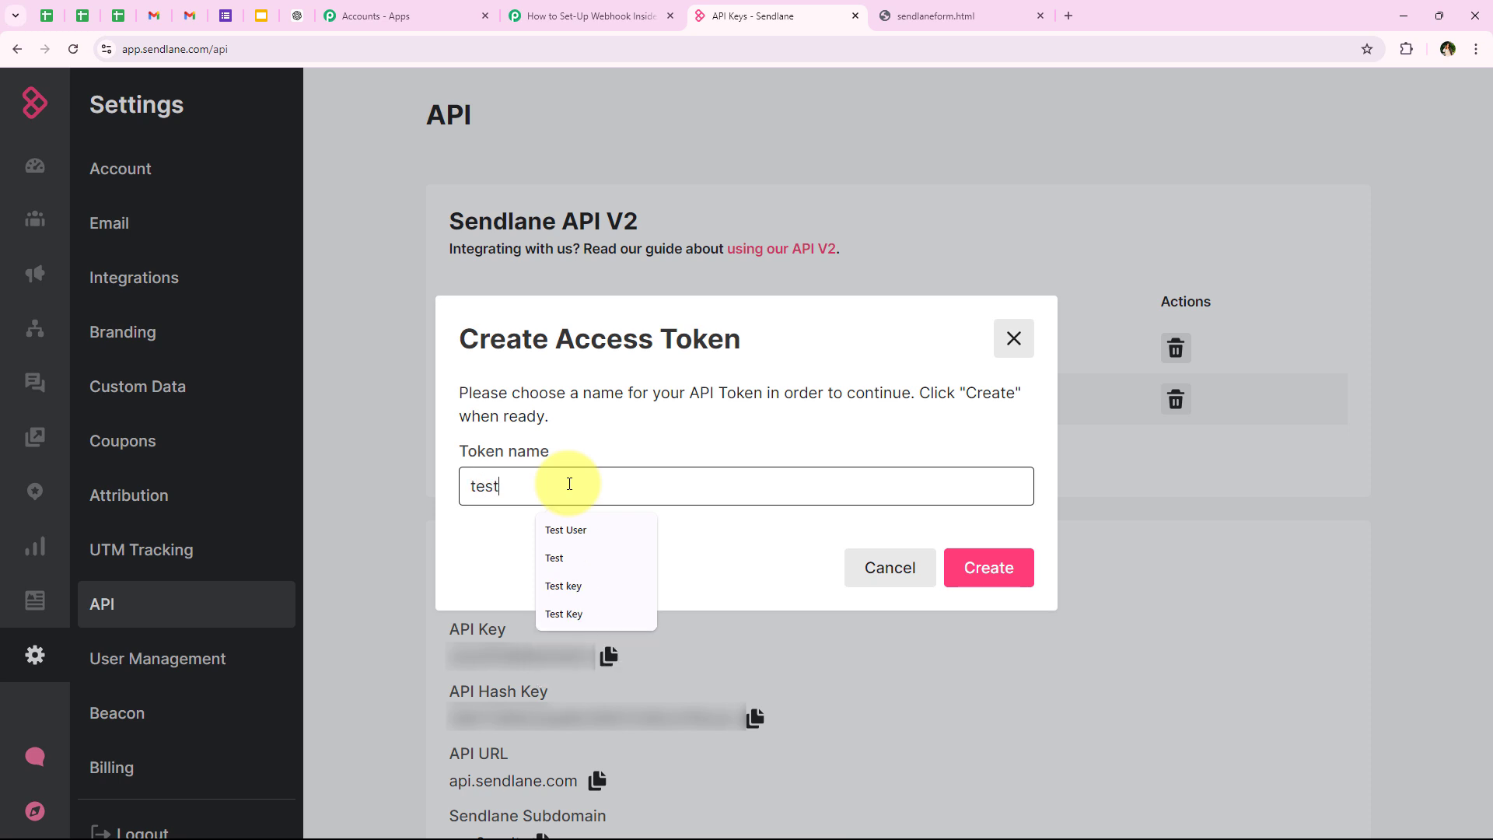
type("ing")
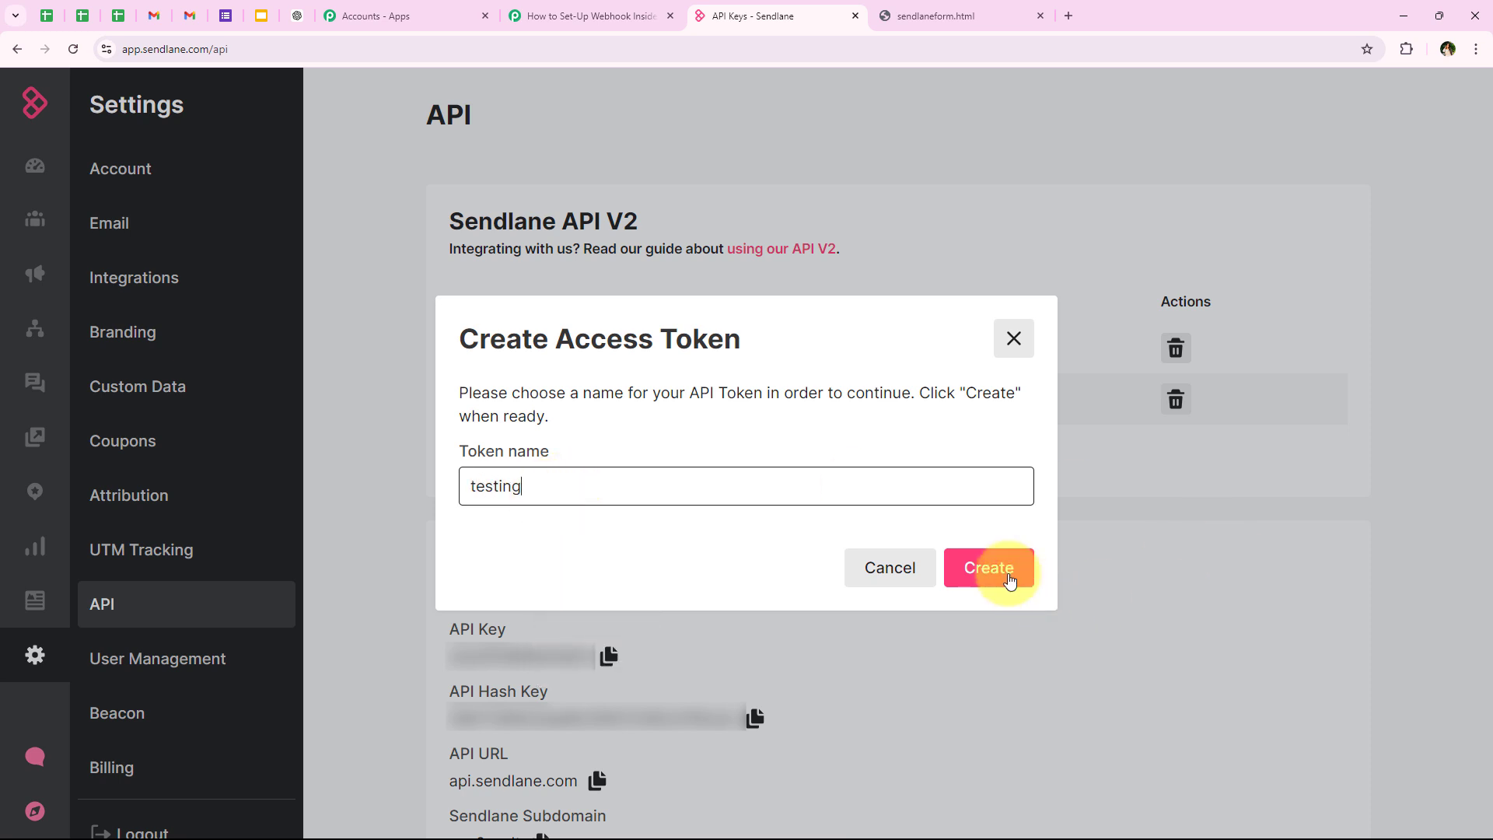
left_click(987, 567)
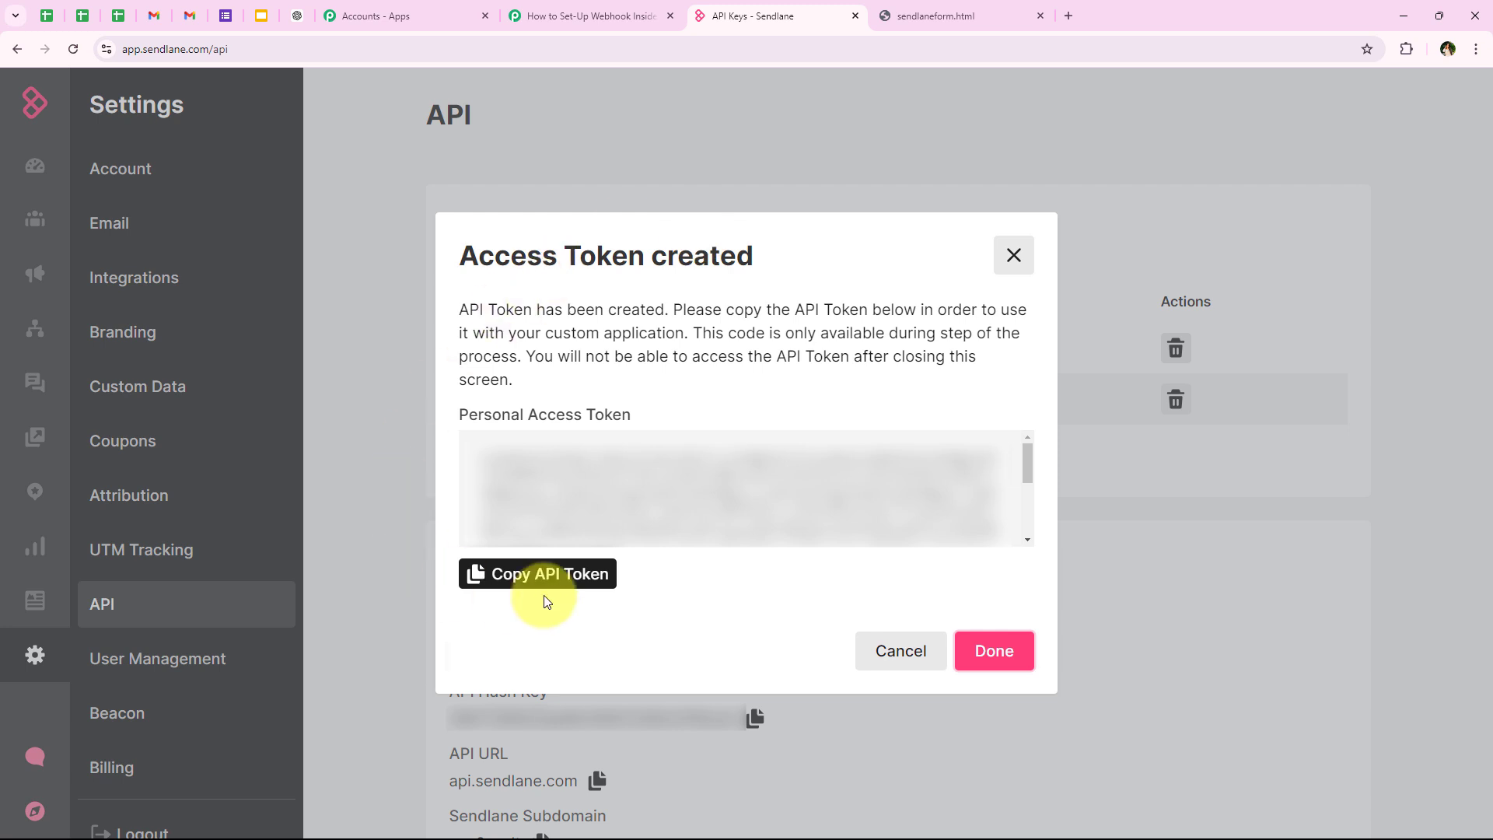
left_click(558, 573)
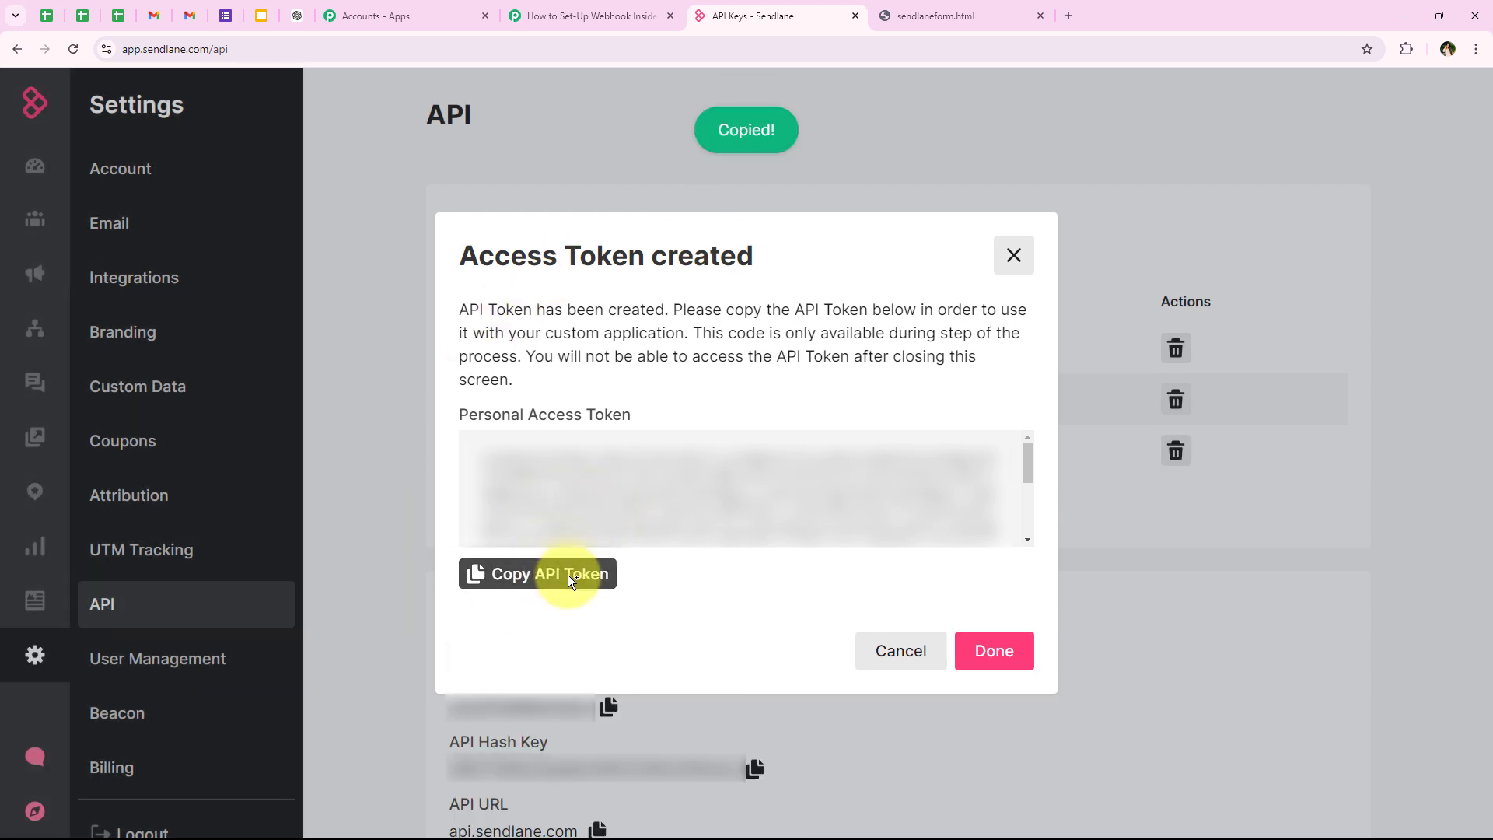
left_click(1014, 255)
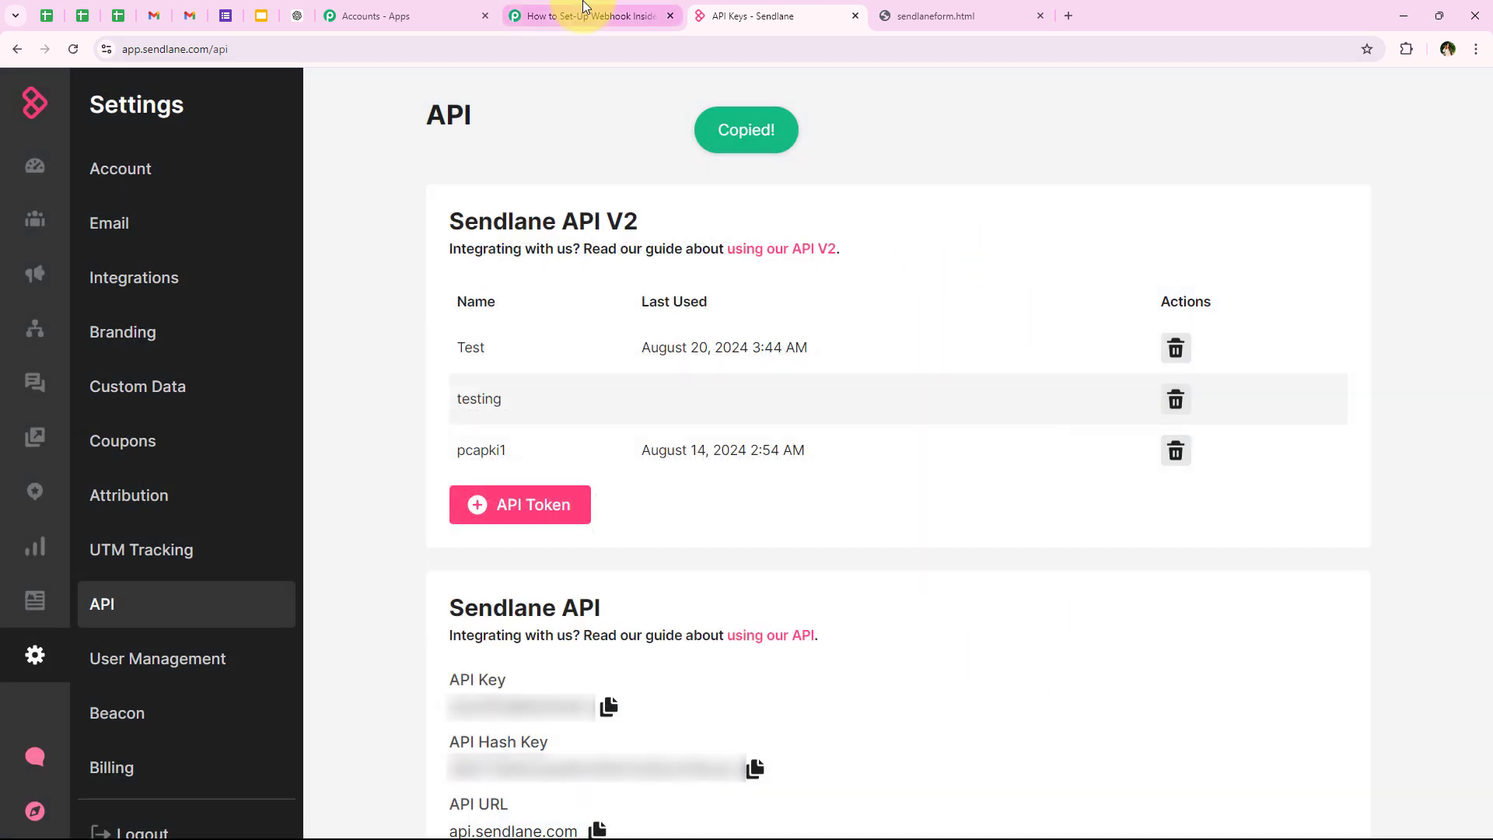
- Switch back to Pabbly Connect, paste the API token into the new Sendlane connection's Token field, and save the connection
left_click(587, 15)
left_click(783, 528)
right_click(784, 530)
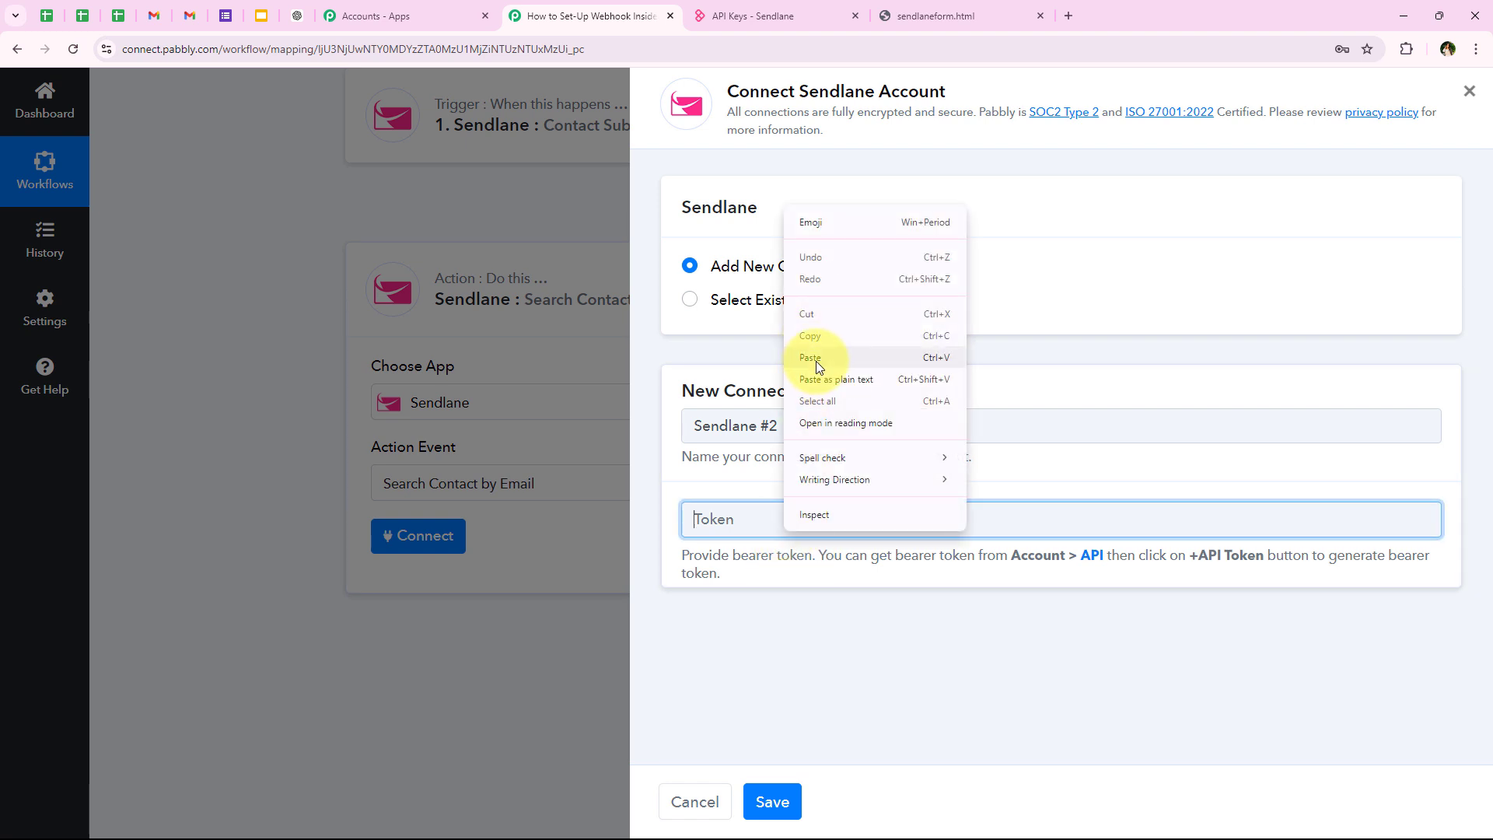
left_click(815, 360)
left_click(778, 805)
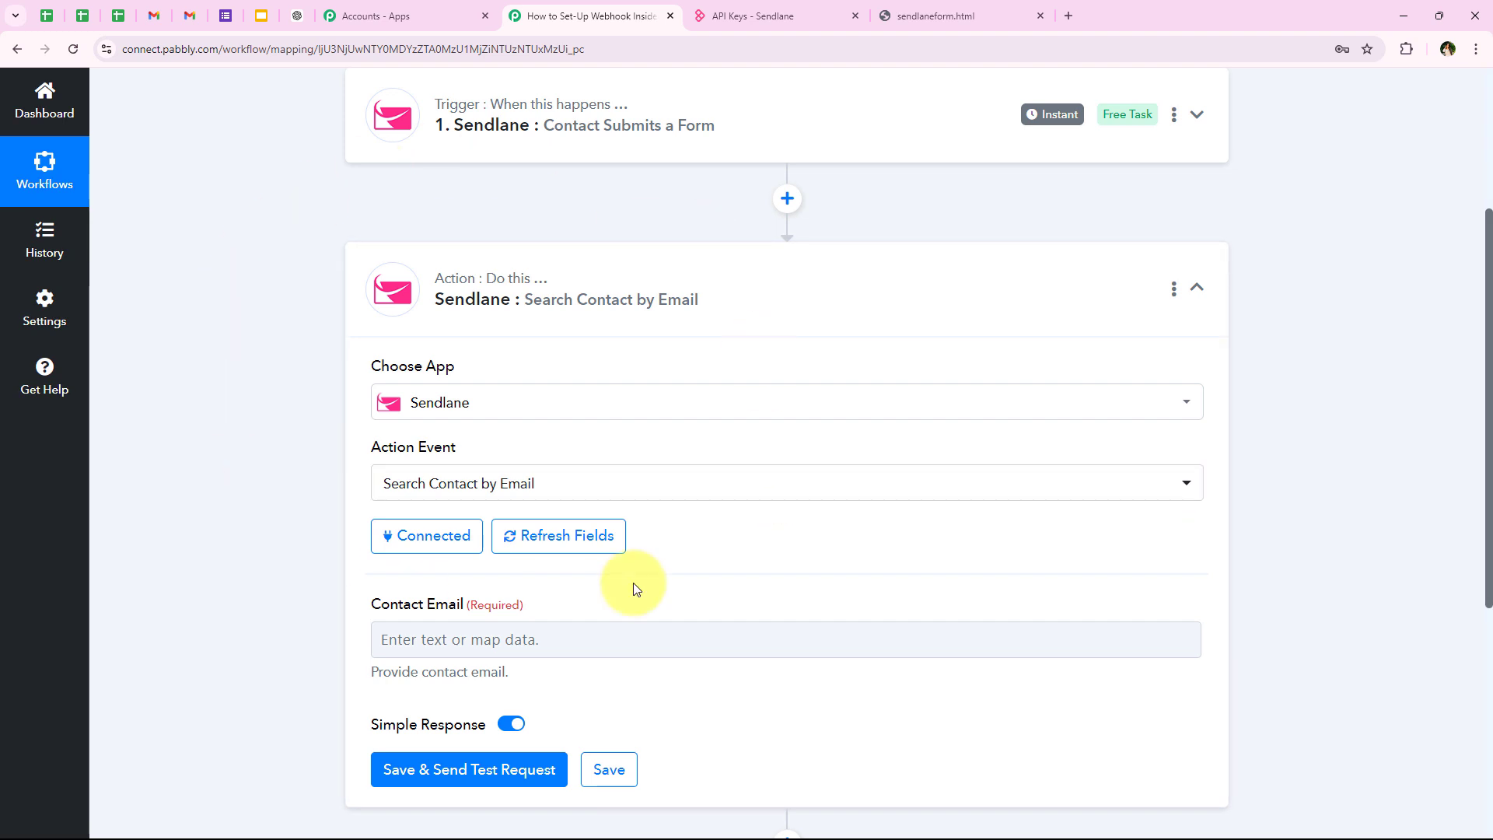
- Examine which Contact Submits a Form values are available for mapping into the action's Contact Email field
scroll(250, 491, "down", 2)
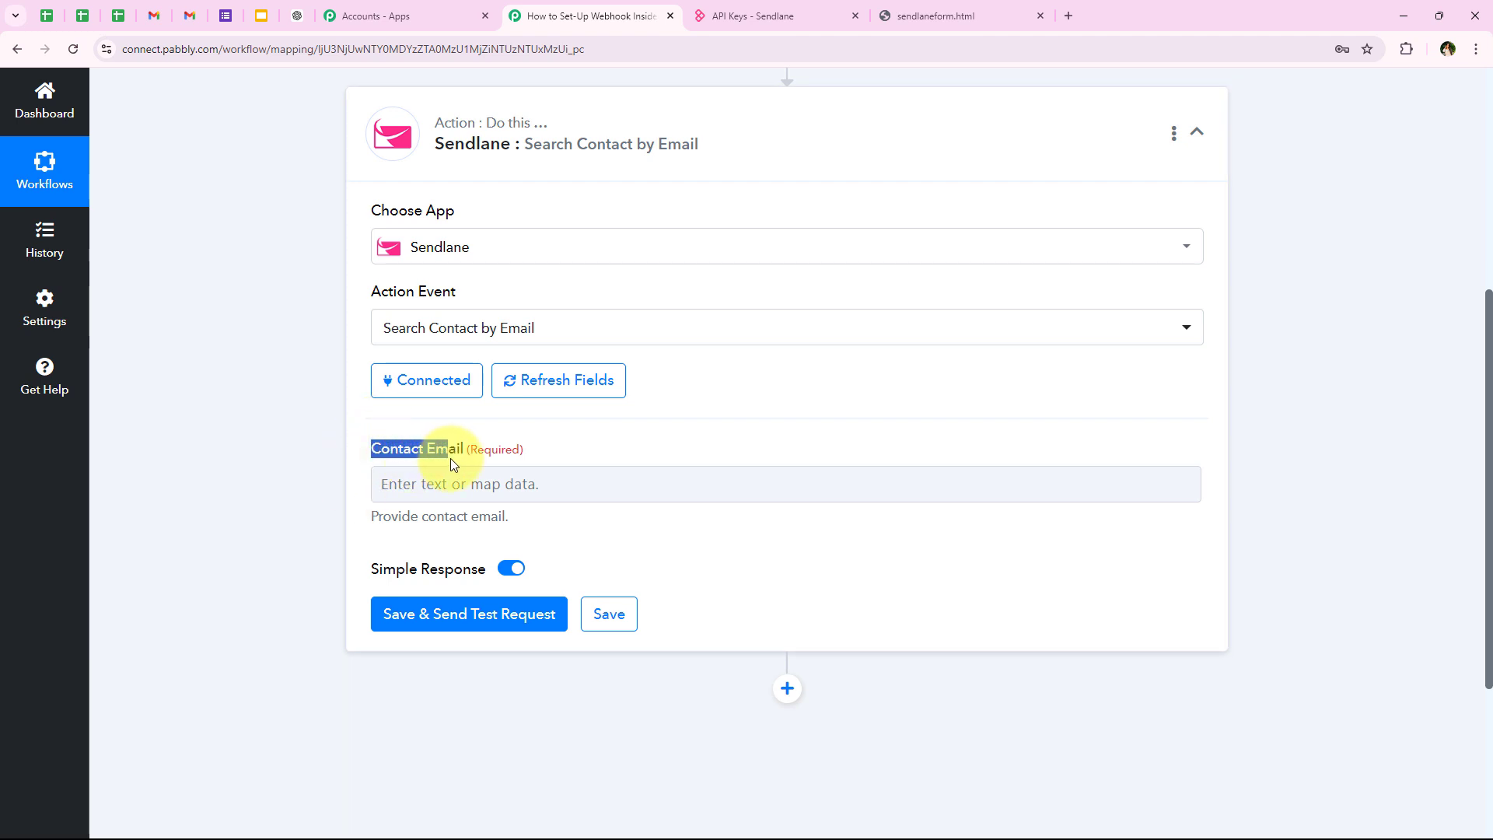
left_click_drag(454, 464, 462, 455)
left_click(389, 483)
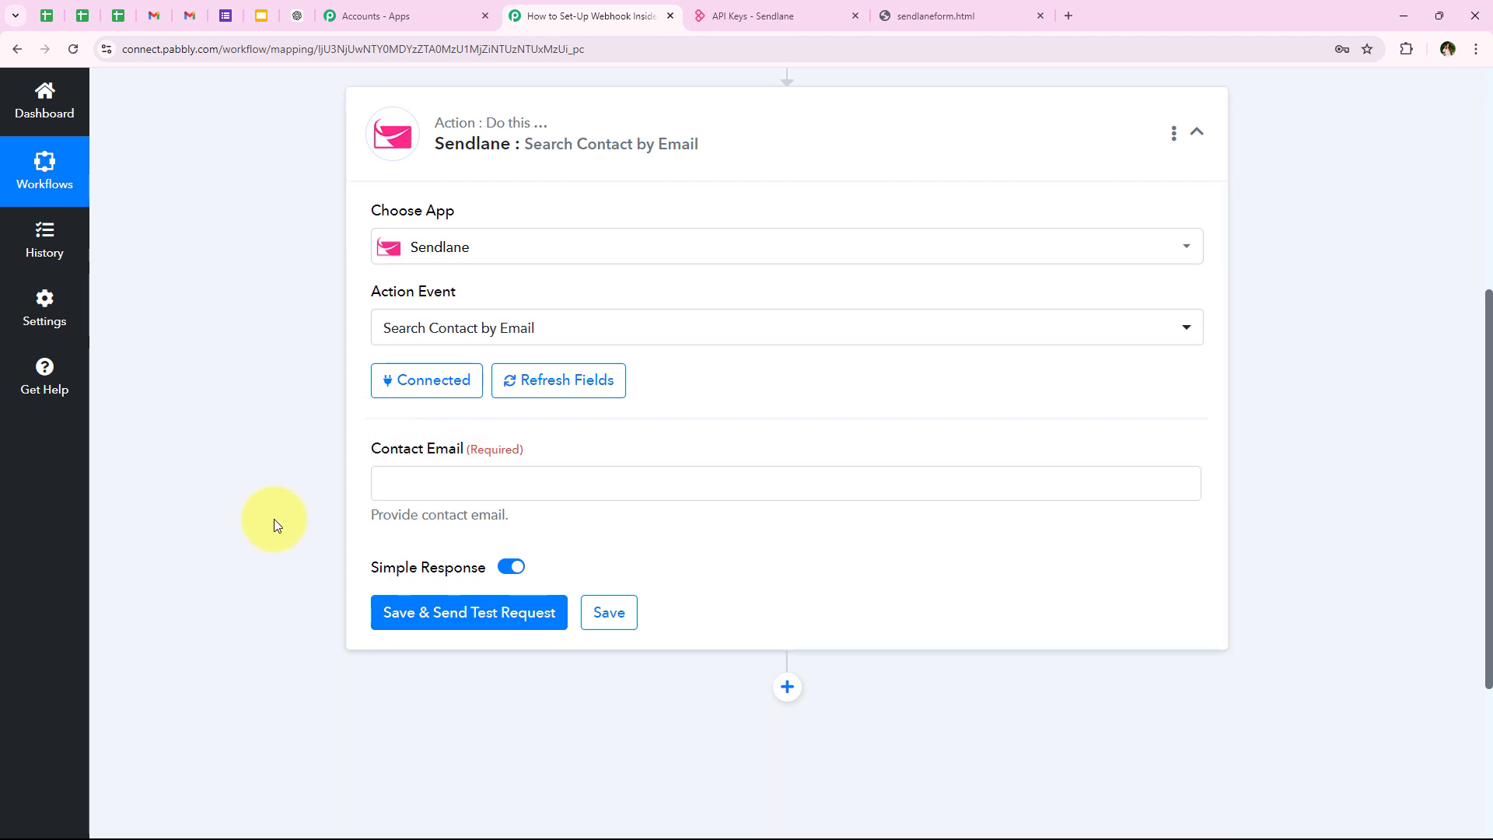
scroll(345, 588, "down", 1)
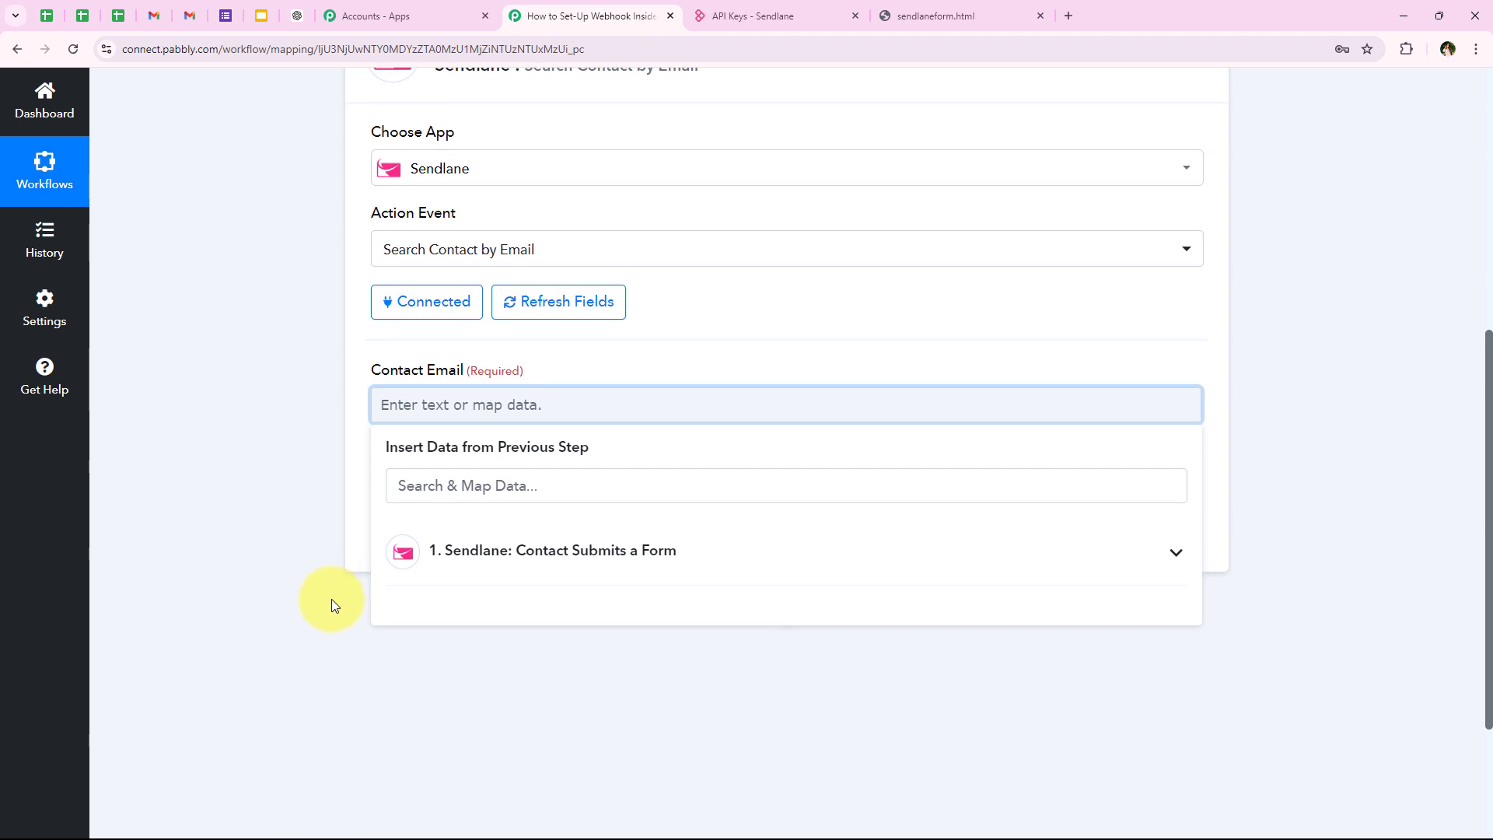
scroll(331, 599, "down", 1)
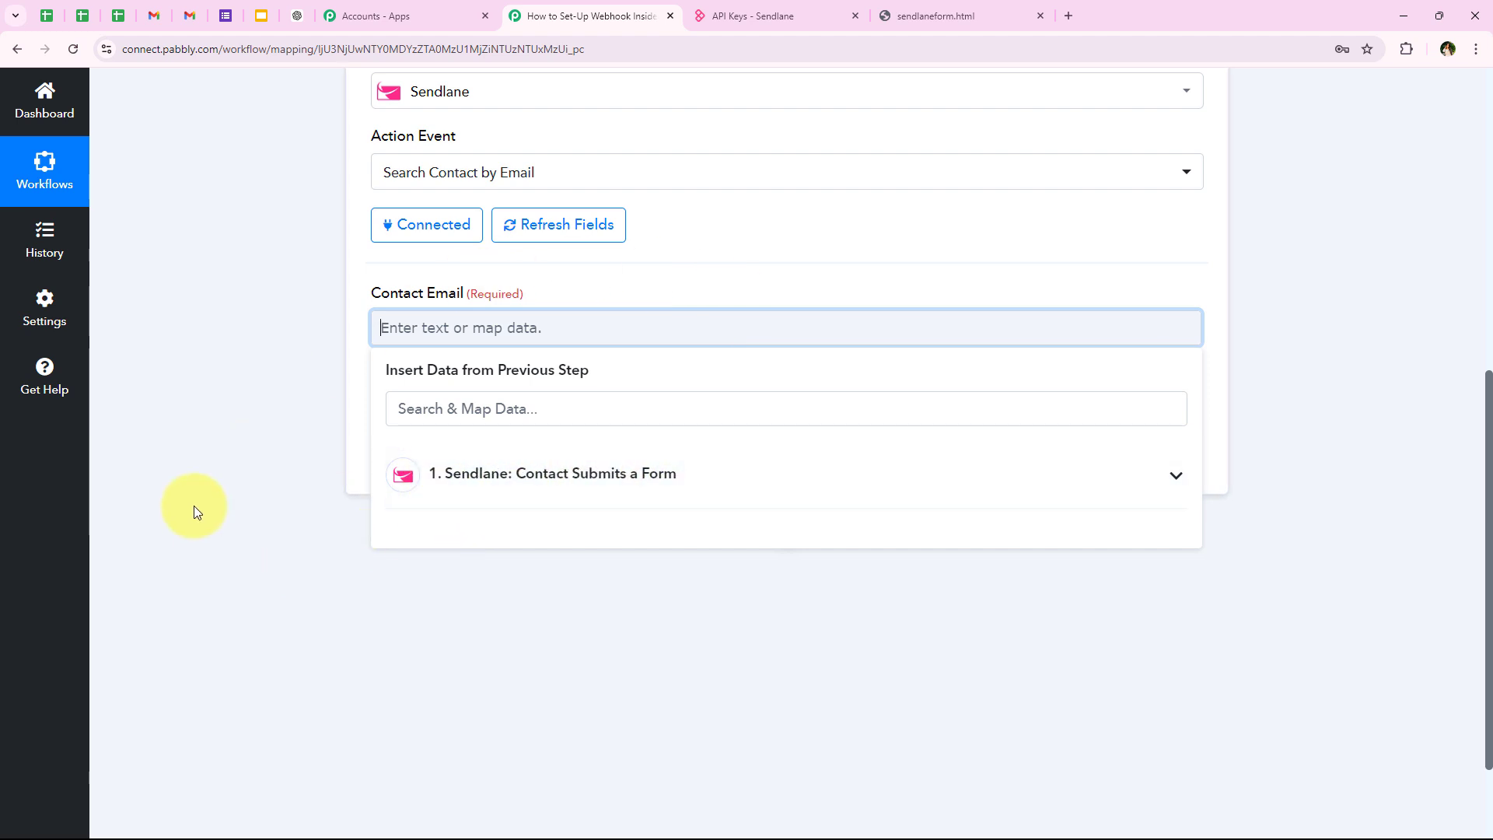
left_click(469, 467)
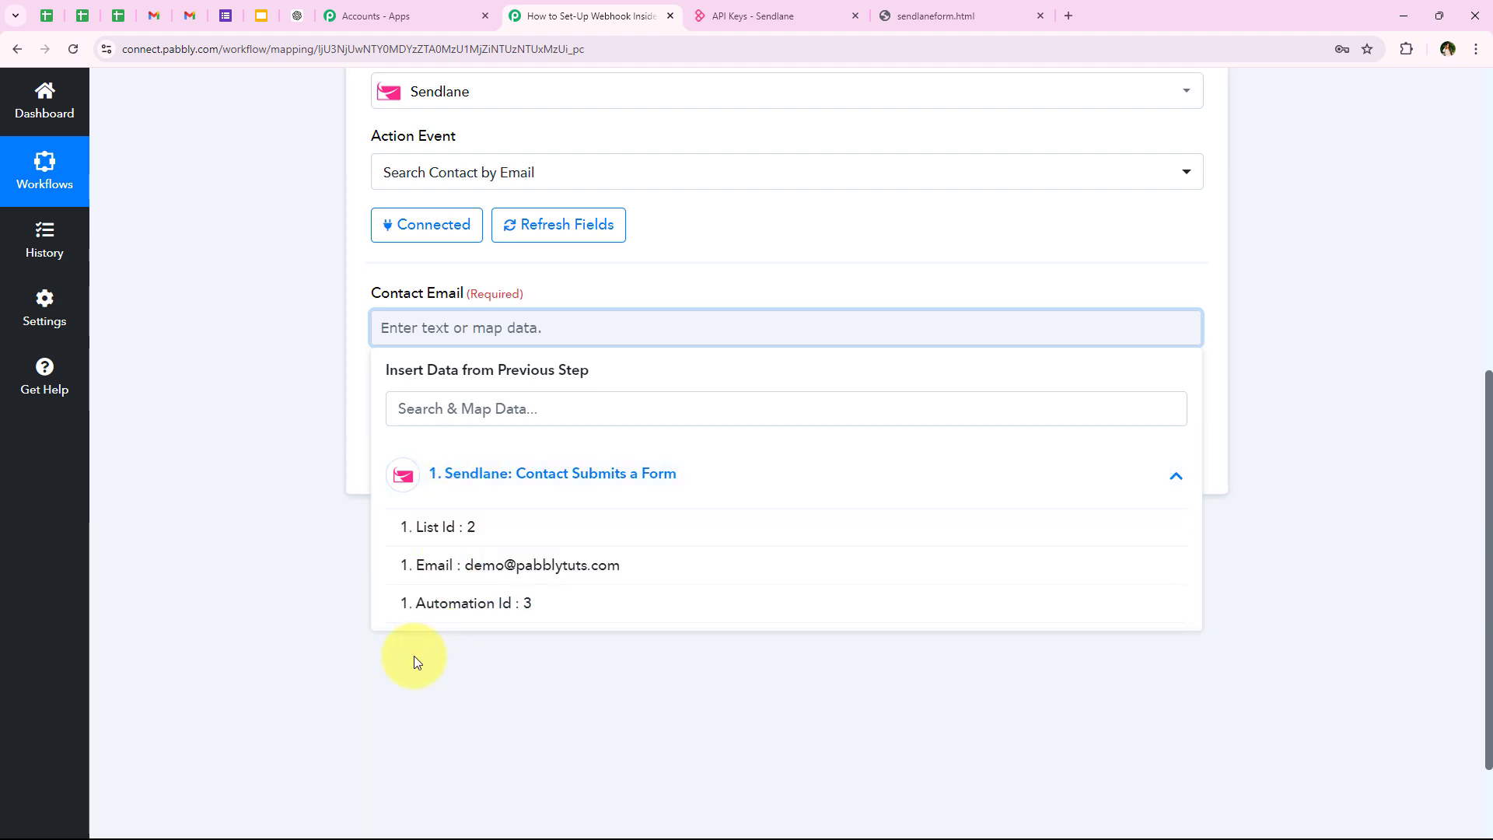
left_click(251, 469)
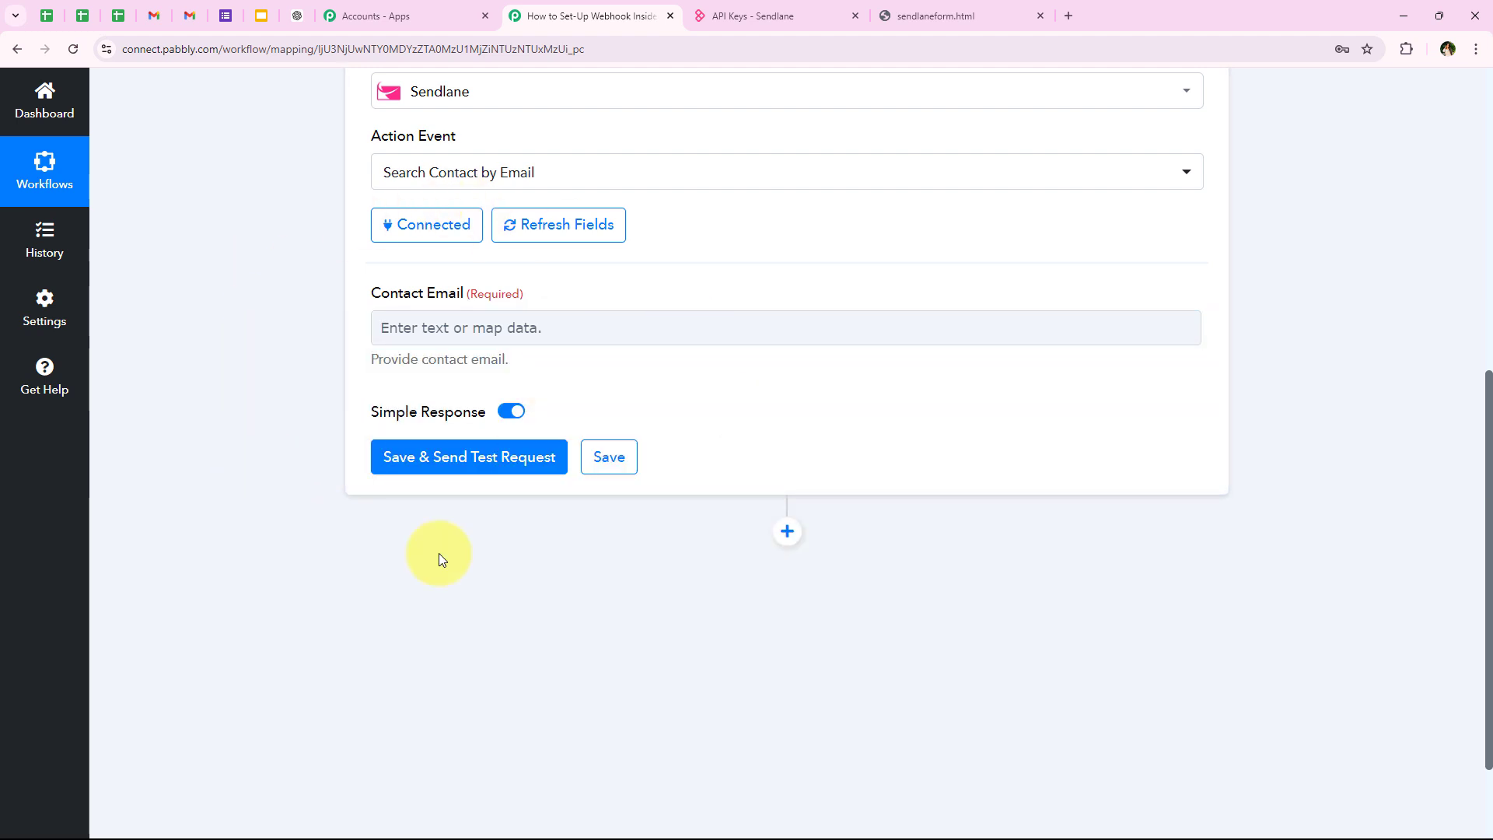
left_click(450, 329)
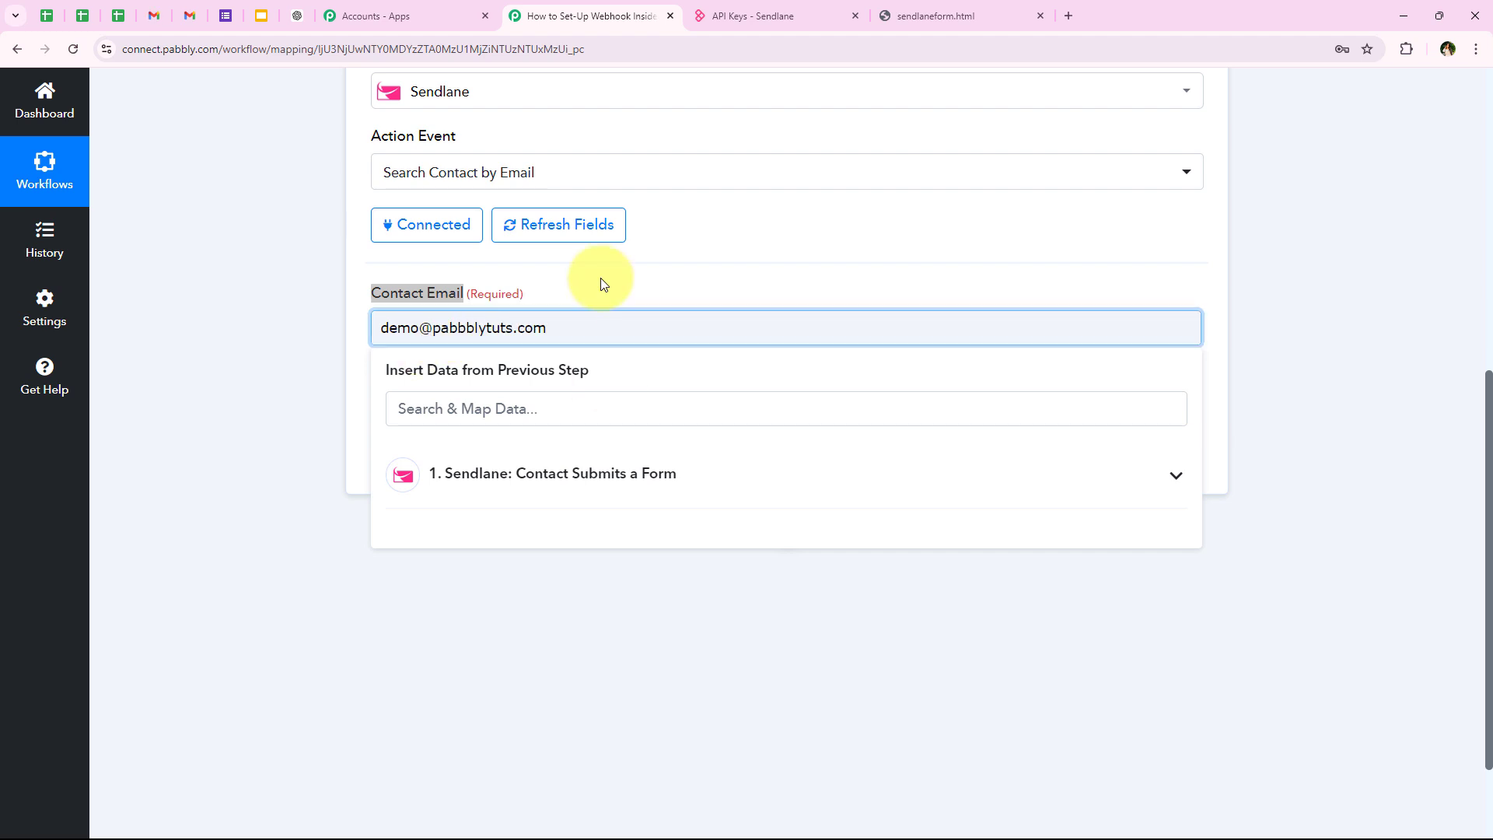
left_click_drag(610, 327, 204, 333)
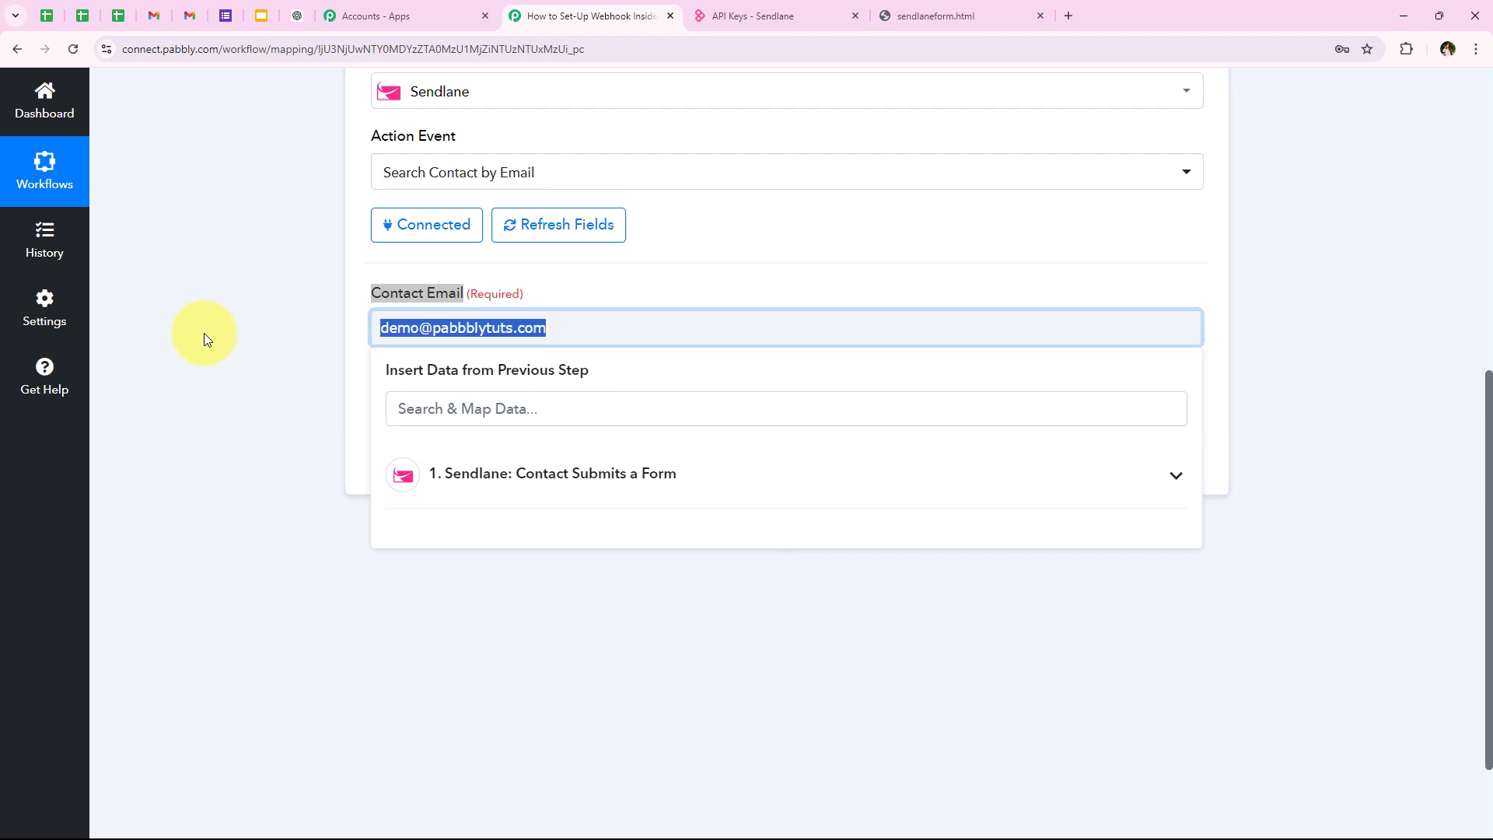
key("BackSpace")
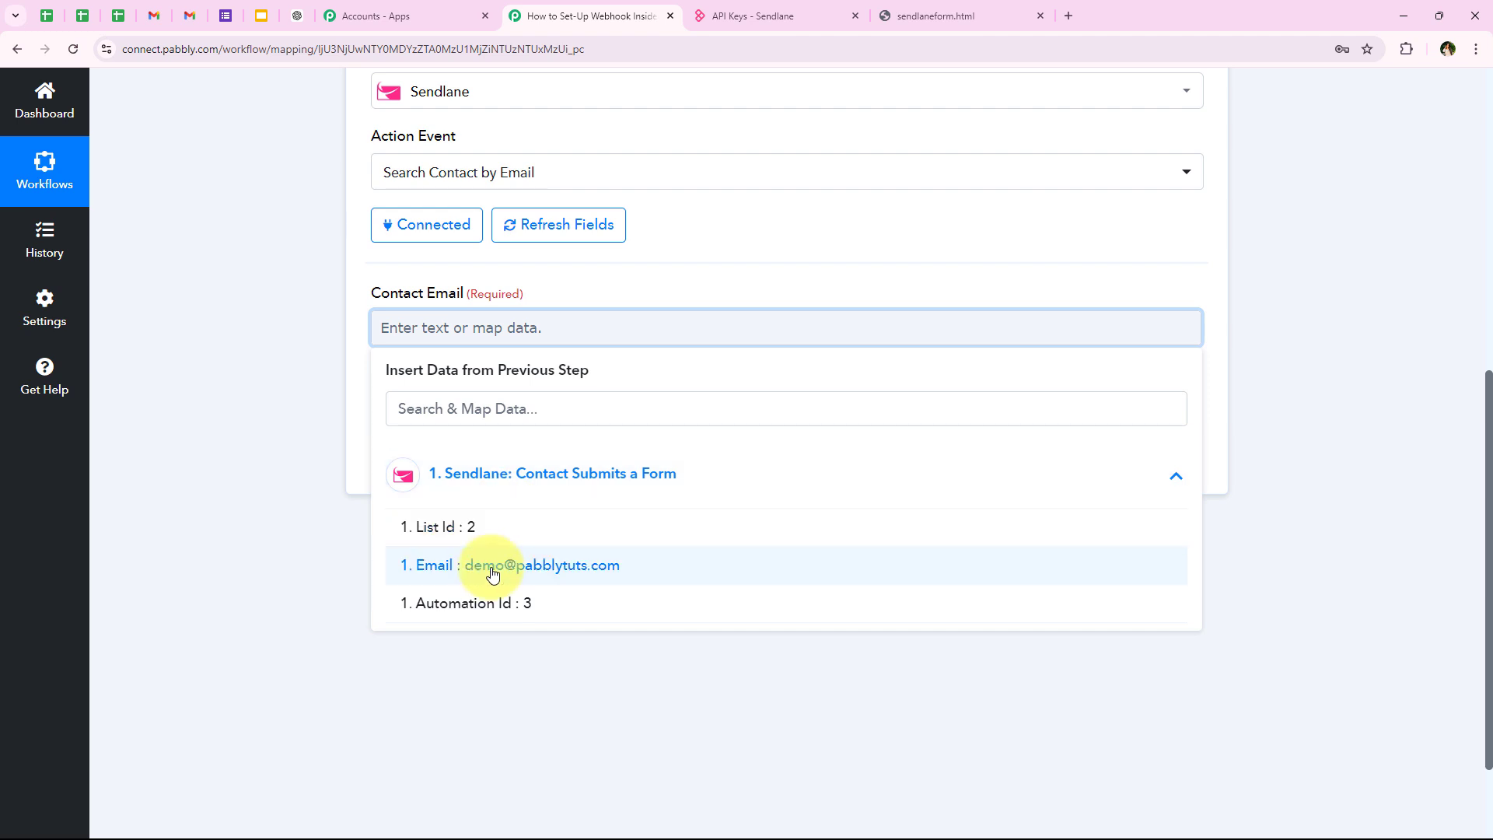
- Map Contact Email to the Email value from the Contact Submits a Form trigger, then save and send a test request
left_click(618, 578)
left_click(700, 650)
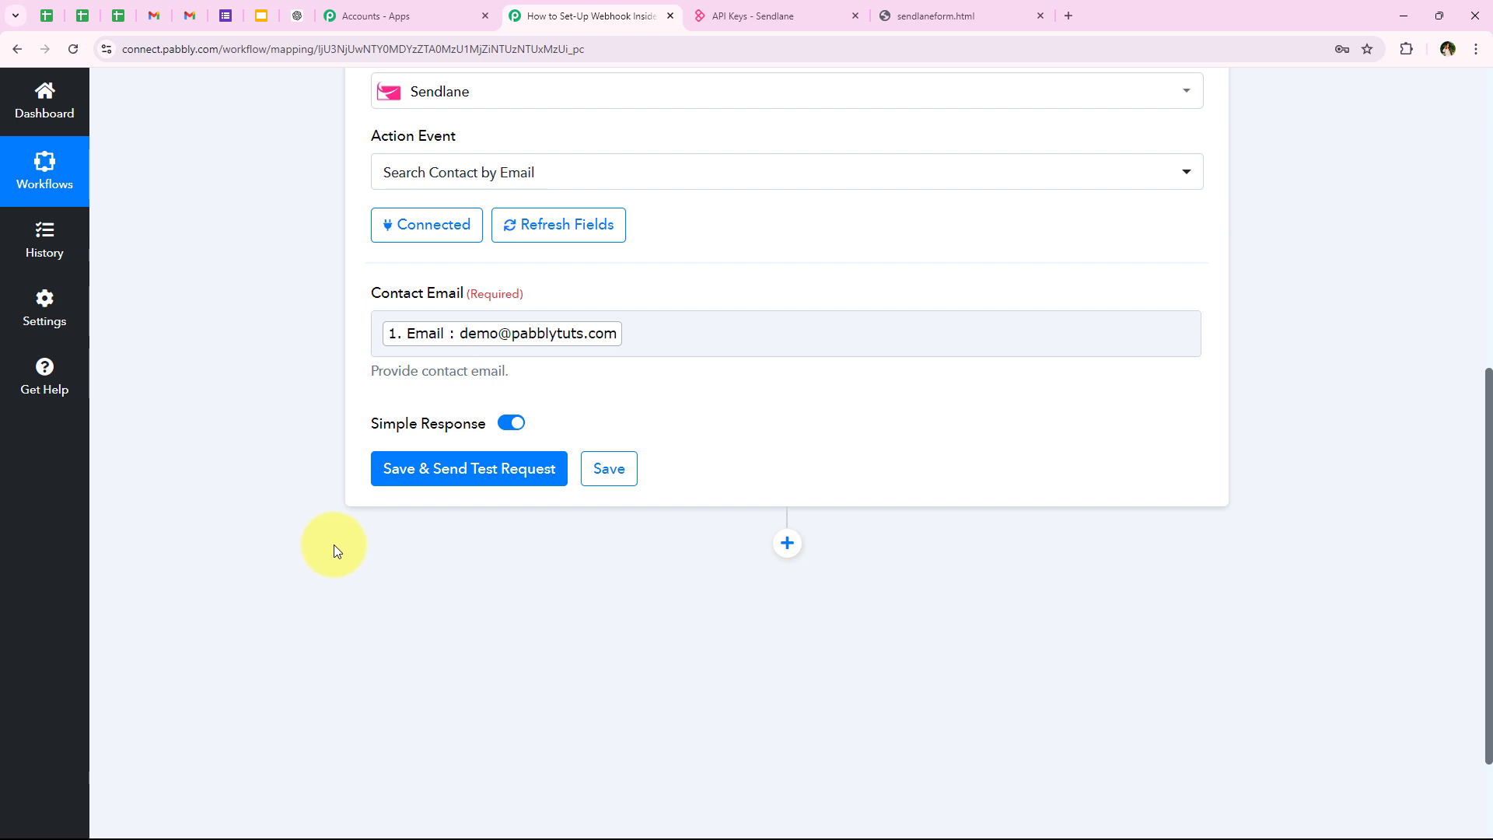
left_click(469, 480)
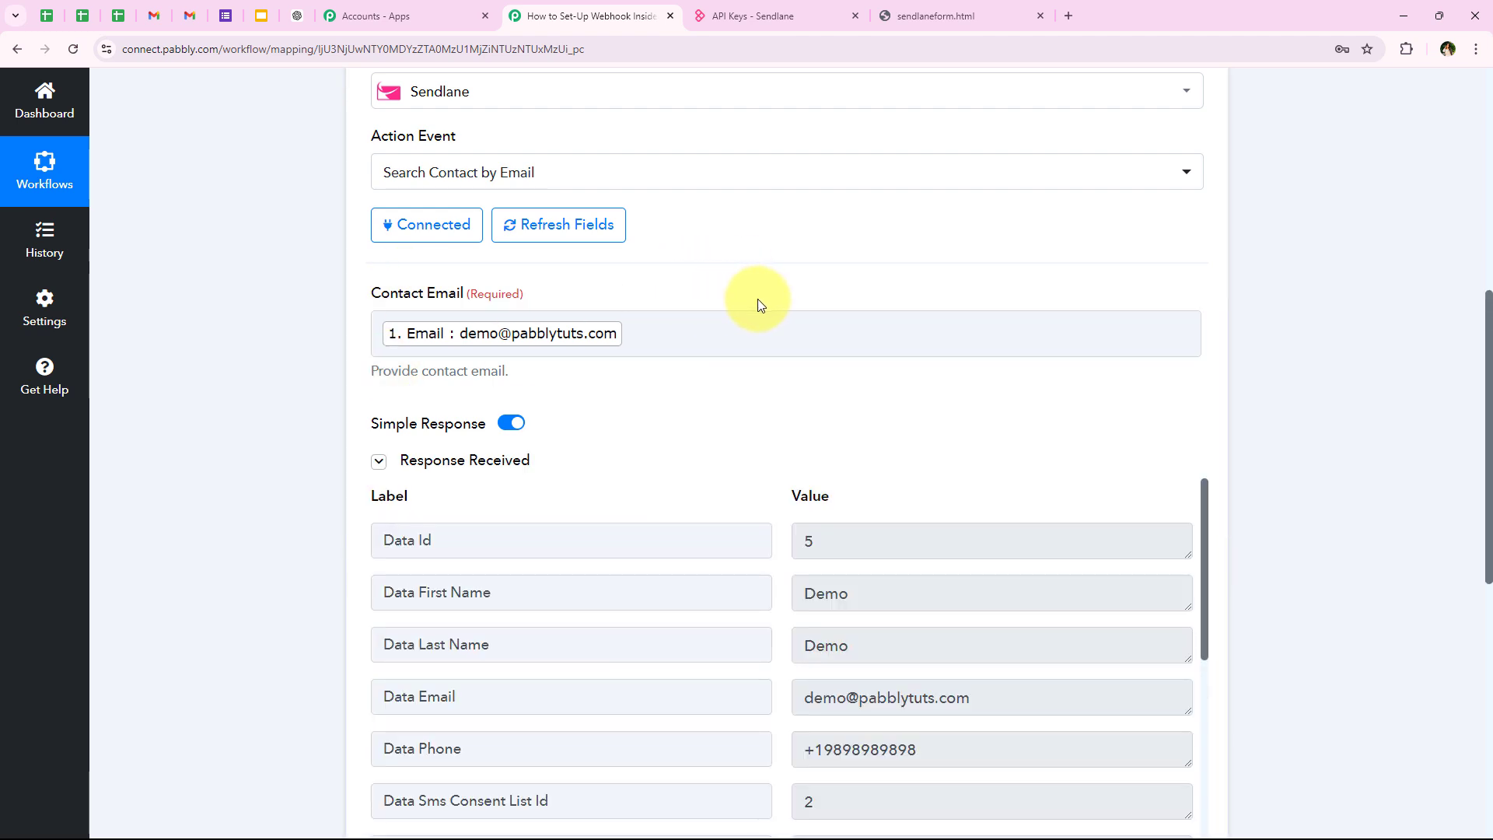
- Examine the contact's first name, last name, email and phone in the response received from the search action
scroll(758, 307, "down", 2)
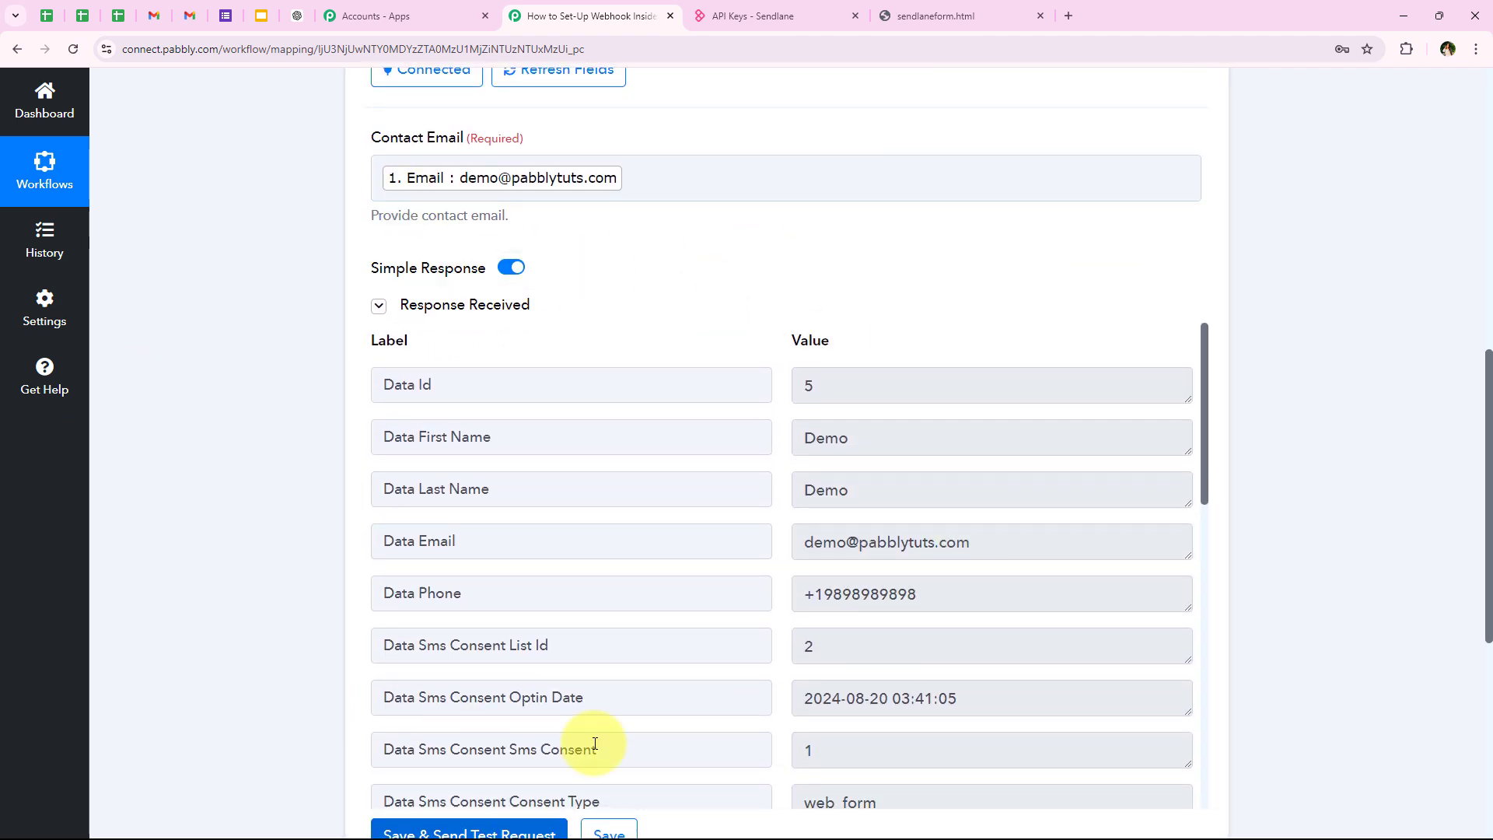
double_click(828, 439)
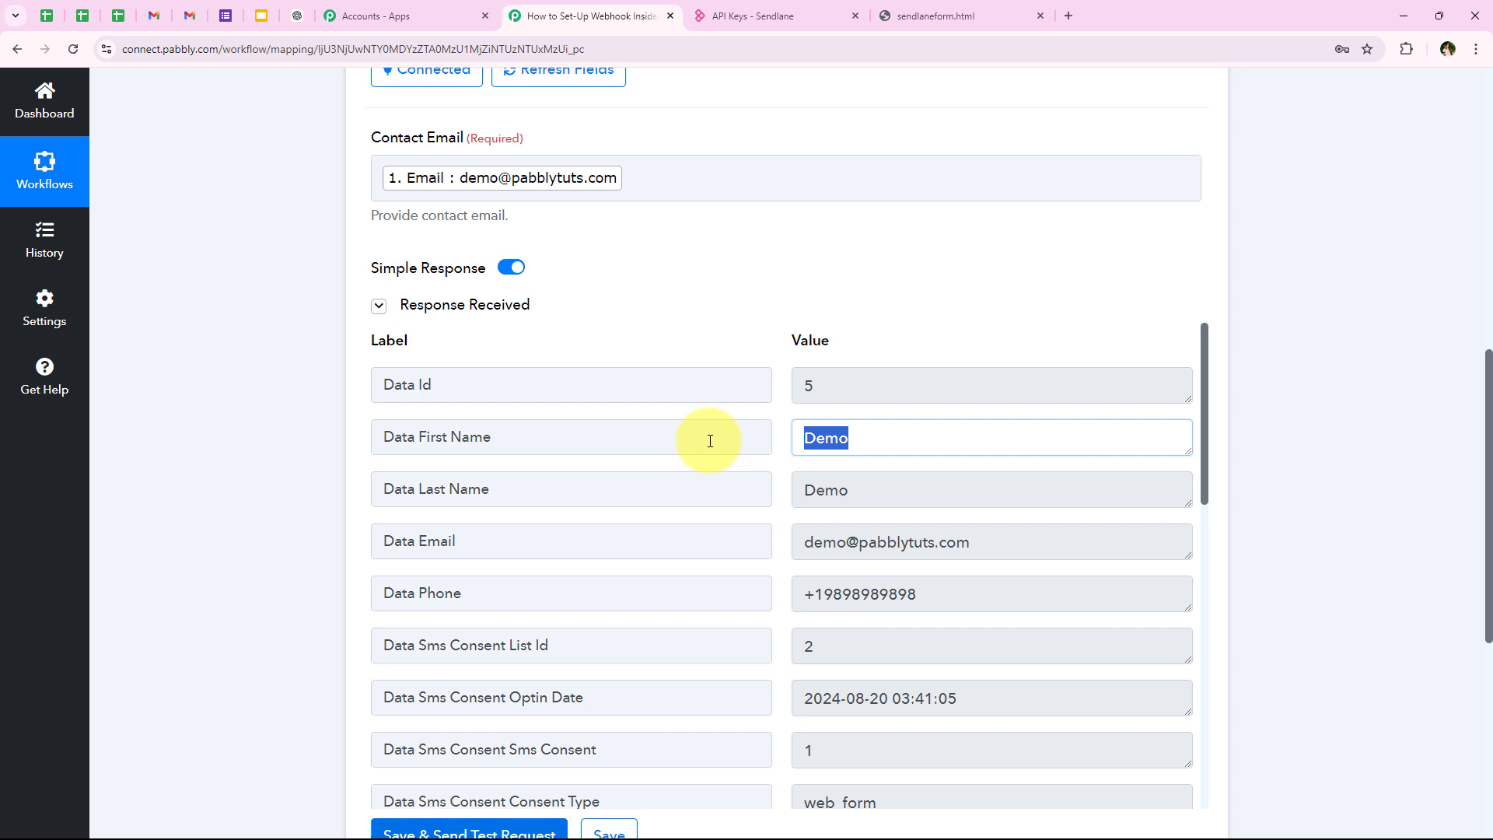
left_click(877, 485)
left_click(949, 541)
left_click(969, 604)
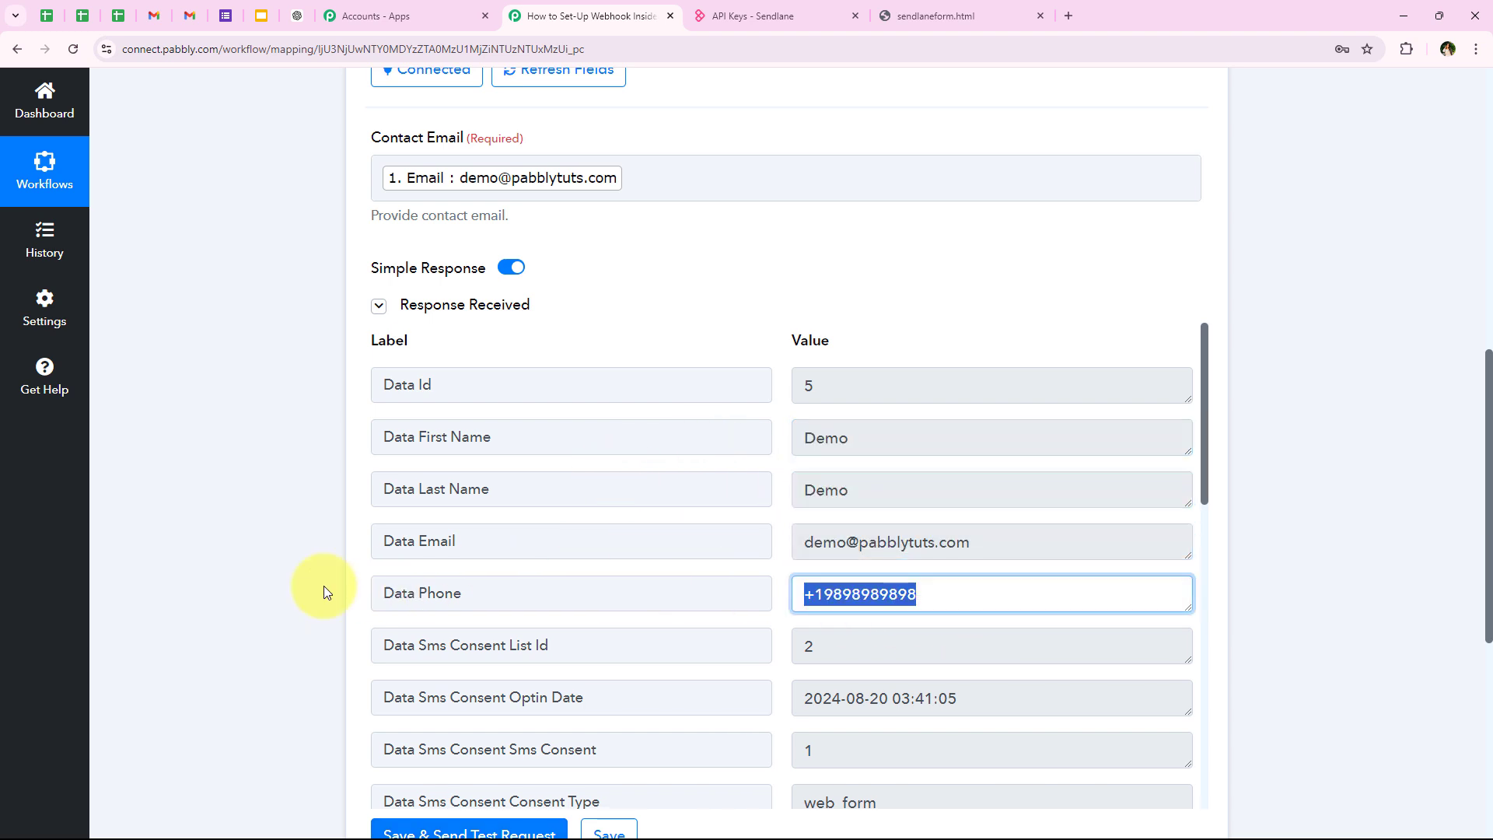
left_click(352, 603)
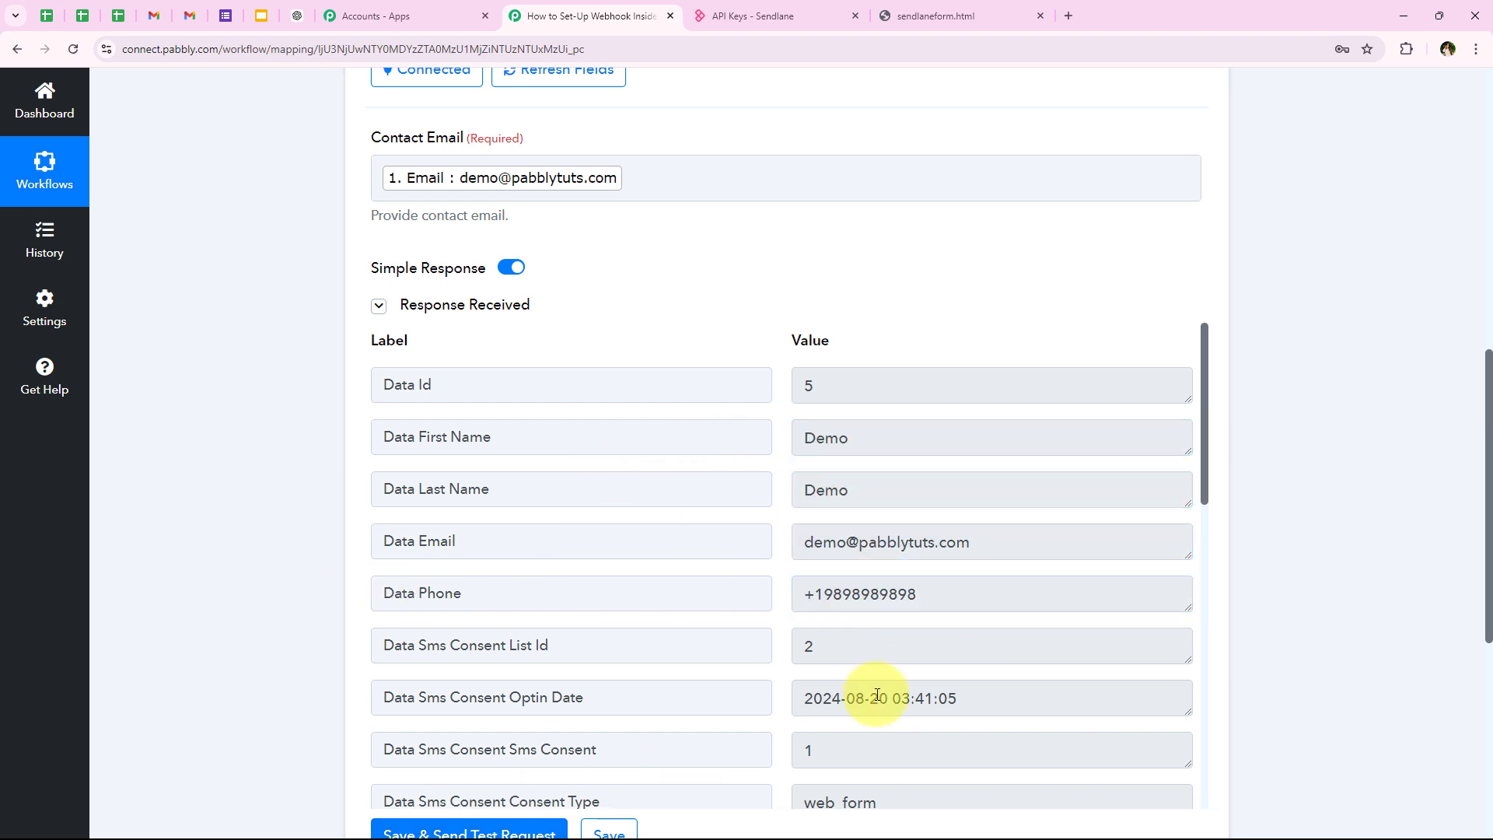
- Switch to Sendlane and open the Audience contacts list to compare the contact's details with the response
left_click(795, 5)
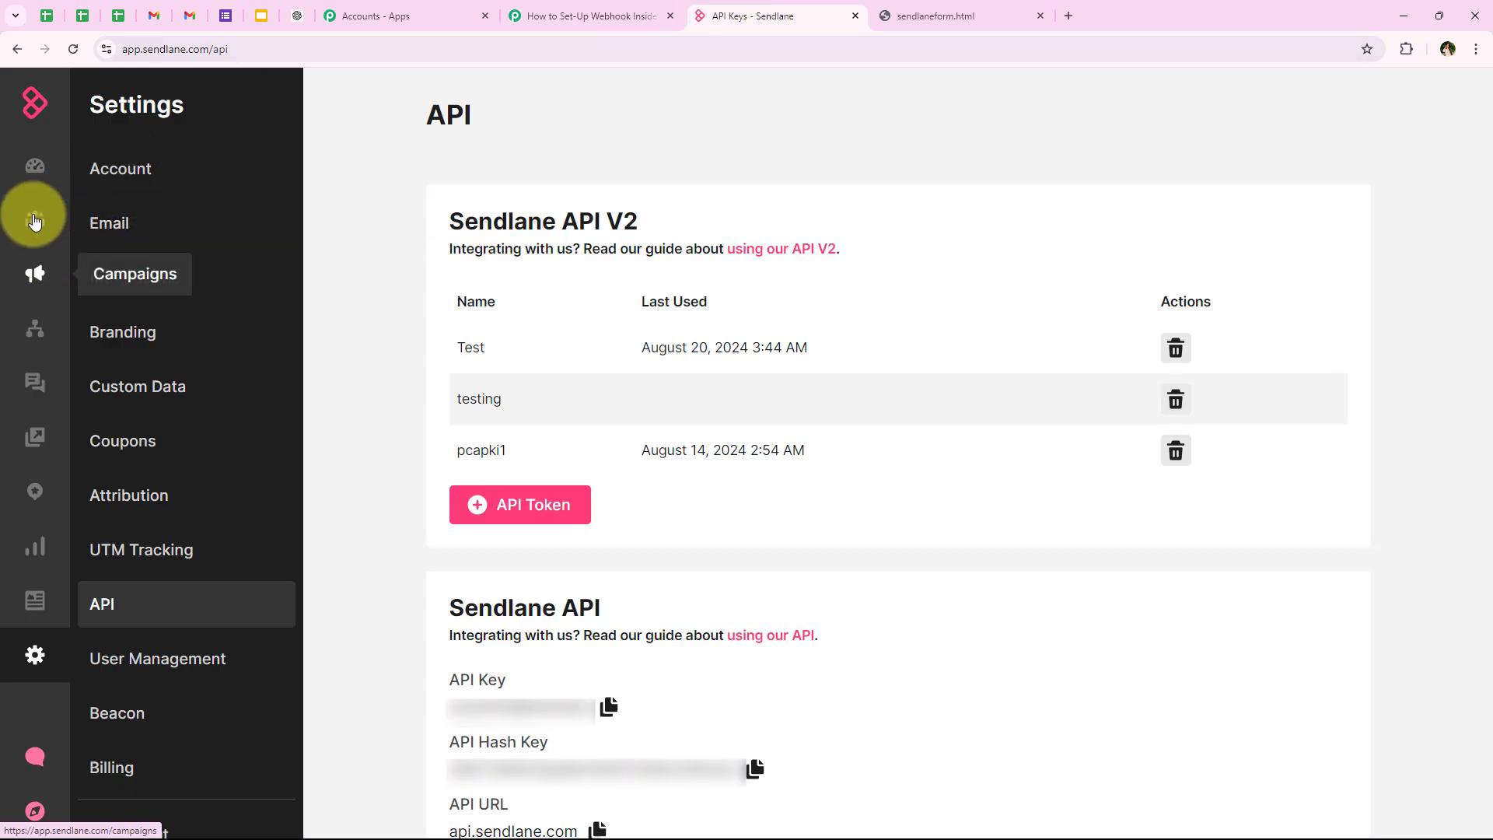
left_click(34, 219)
left_click(237, 181)
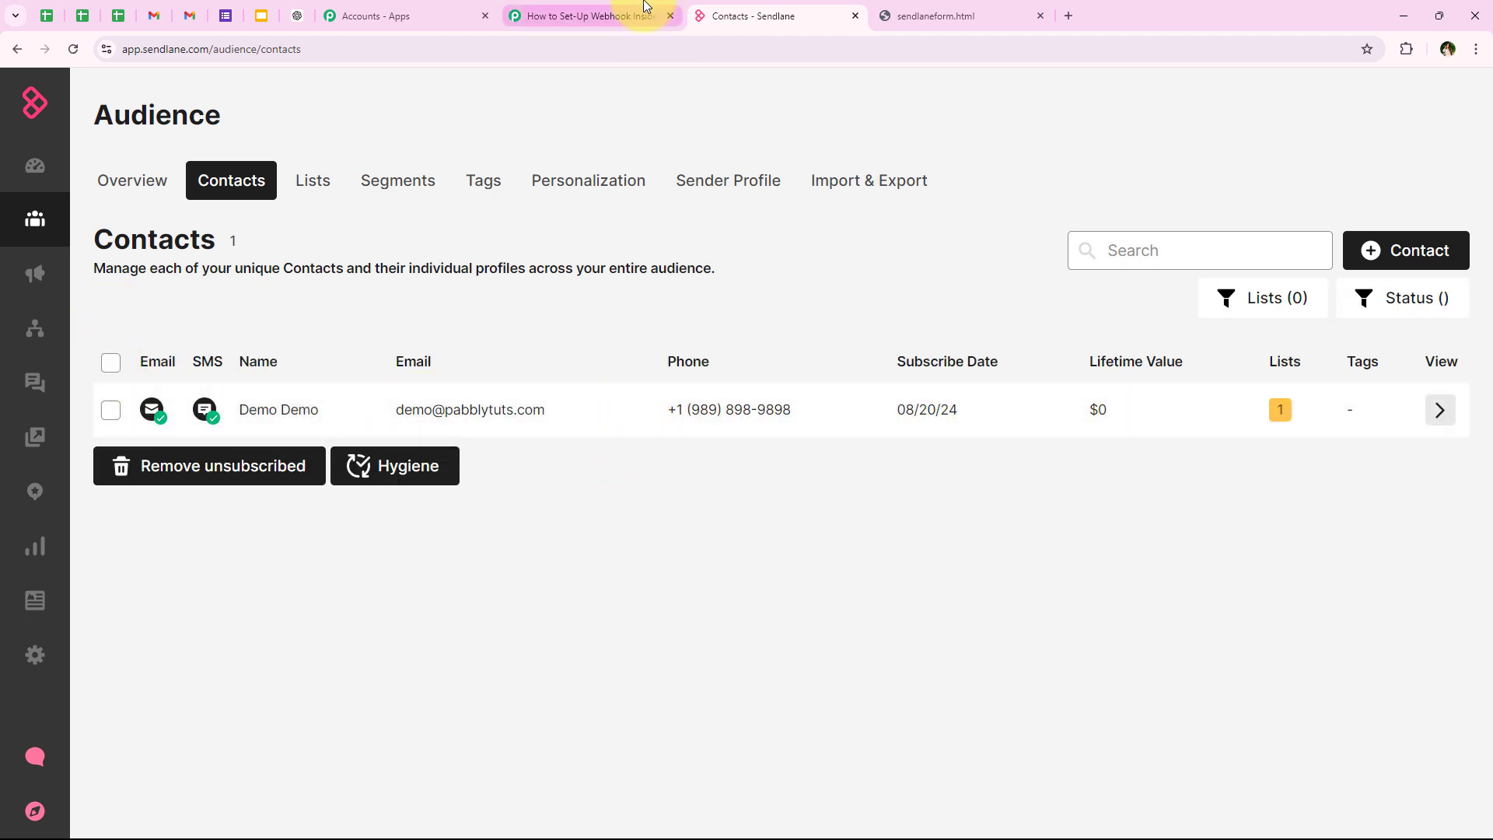
- Return to Pabbly Connect and collapse the Search Contact by Email action to review the workflow's name and steps
left_click(622, 15)
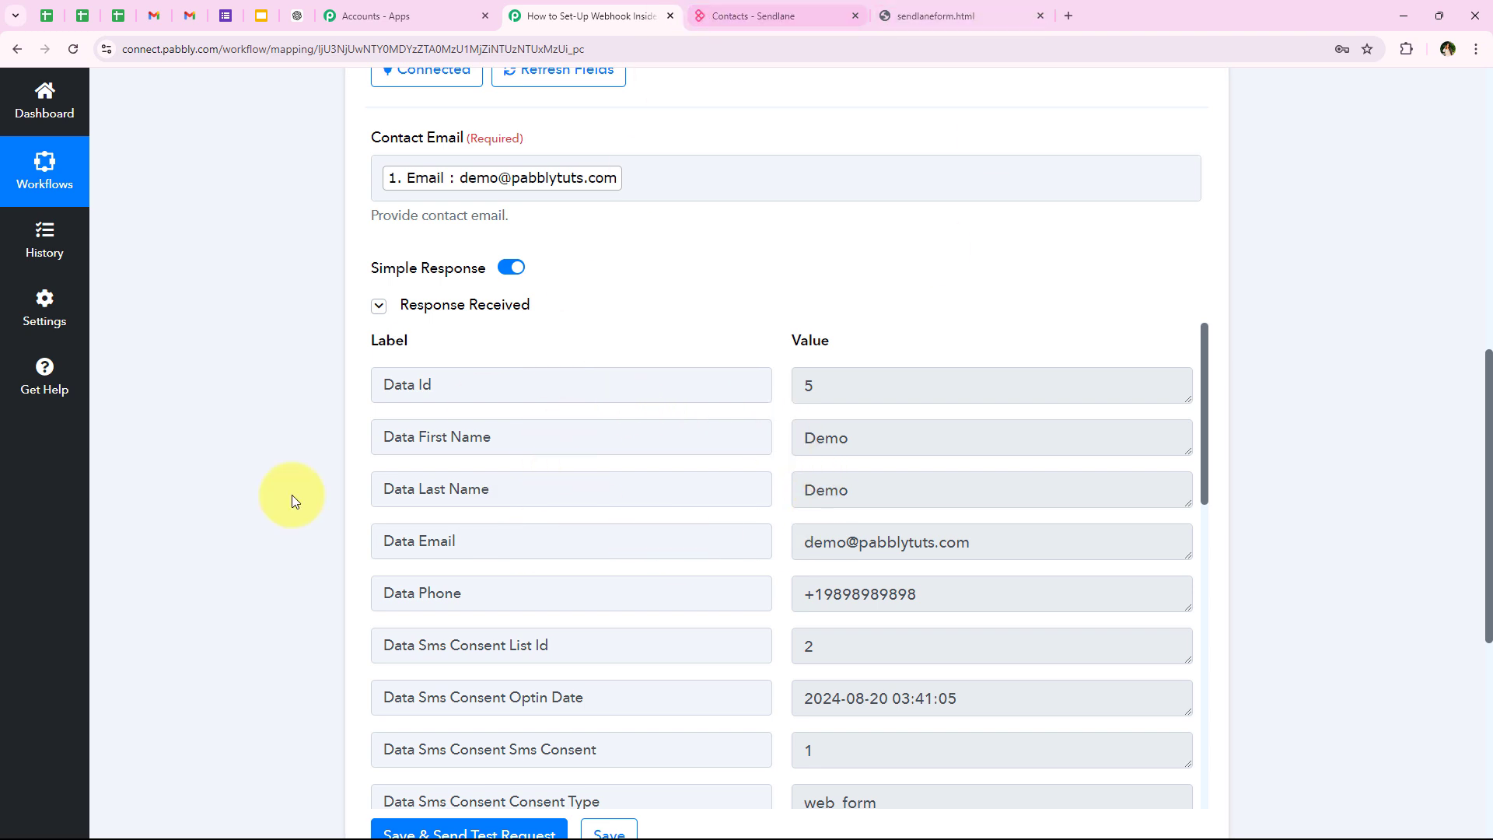
scroll(246, 389, "up", 10)
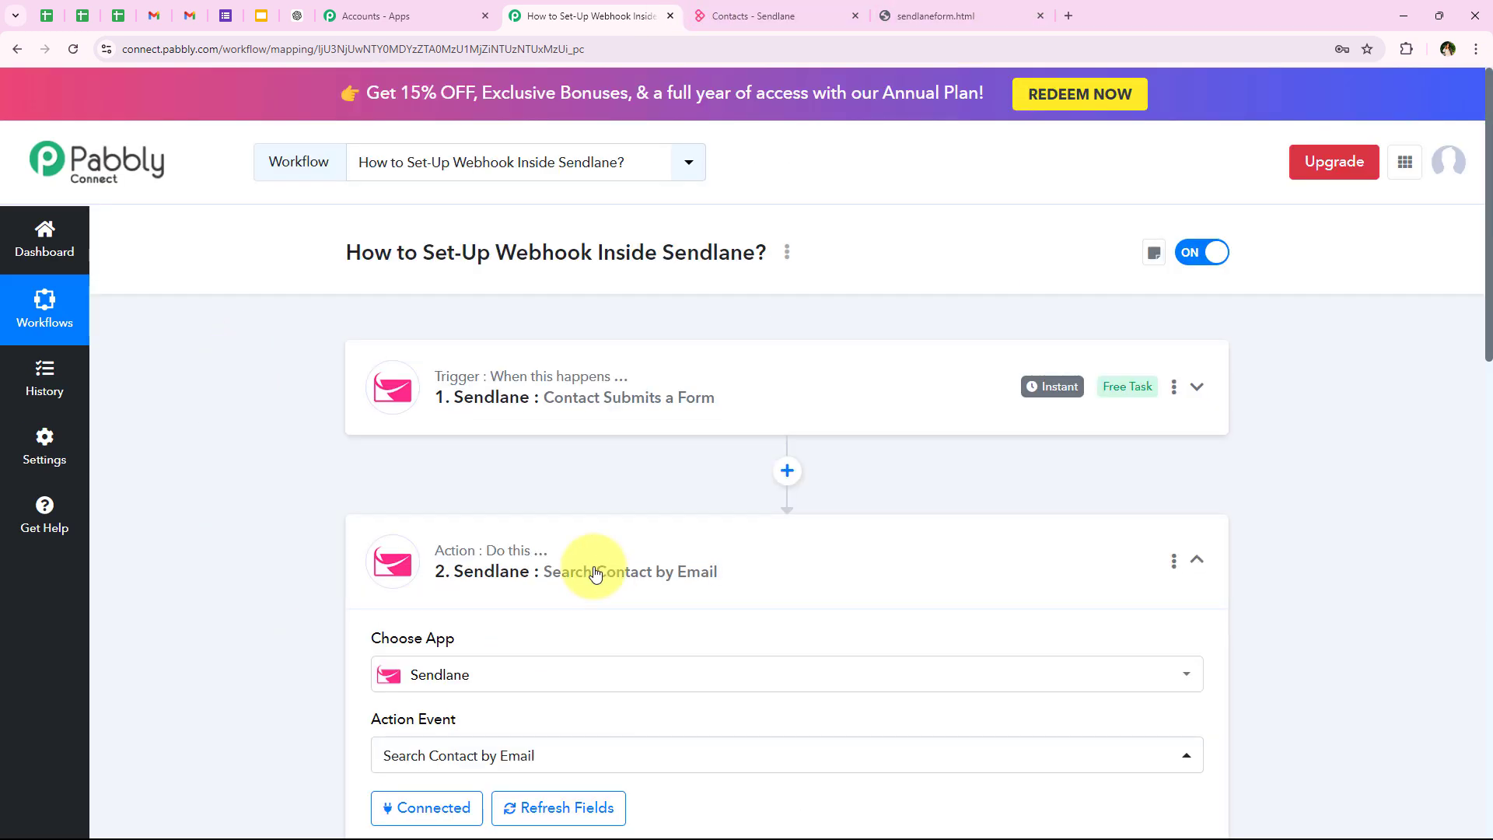
left_click(551, 568)
left_click_drag(346, 252, 768, 252)
left_click(240, 533)
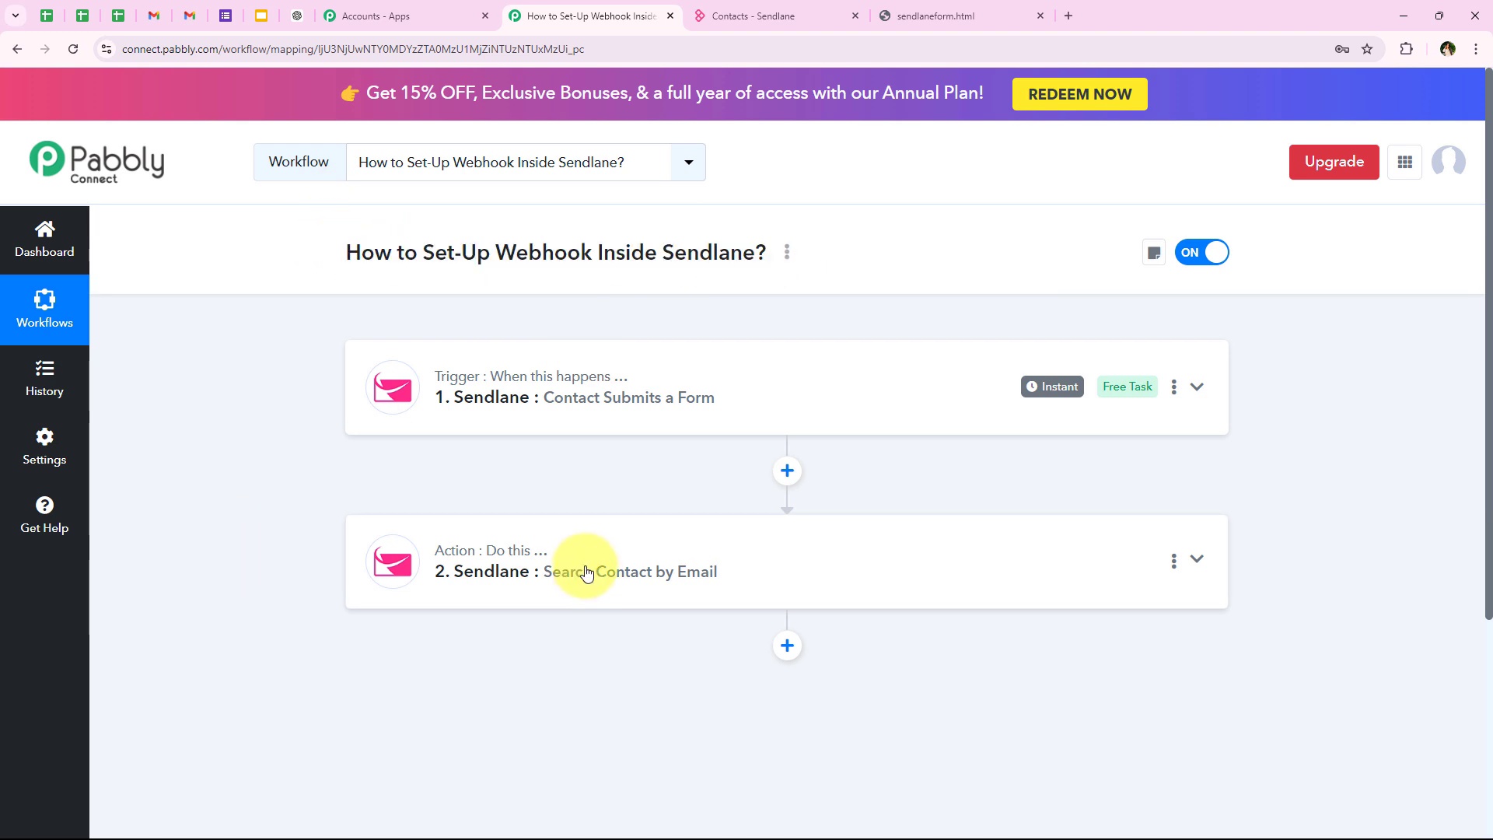
- Expand the Search Contact by Email action and its received response, and review the contact's email and phone values
scroll(593, 560, "down", 2)
left_click(435, 392)
scroll(599, 540, "down", 5)
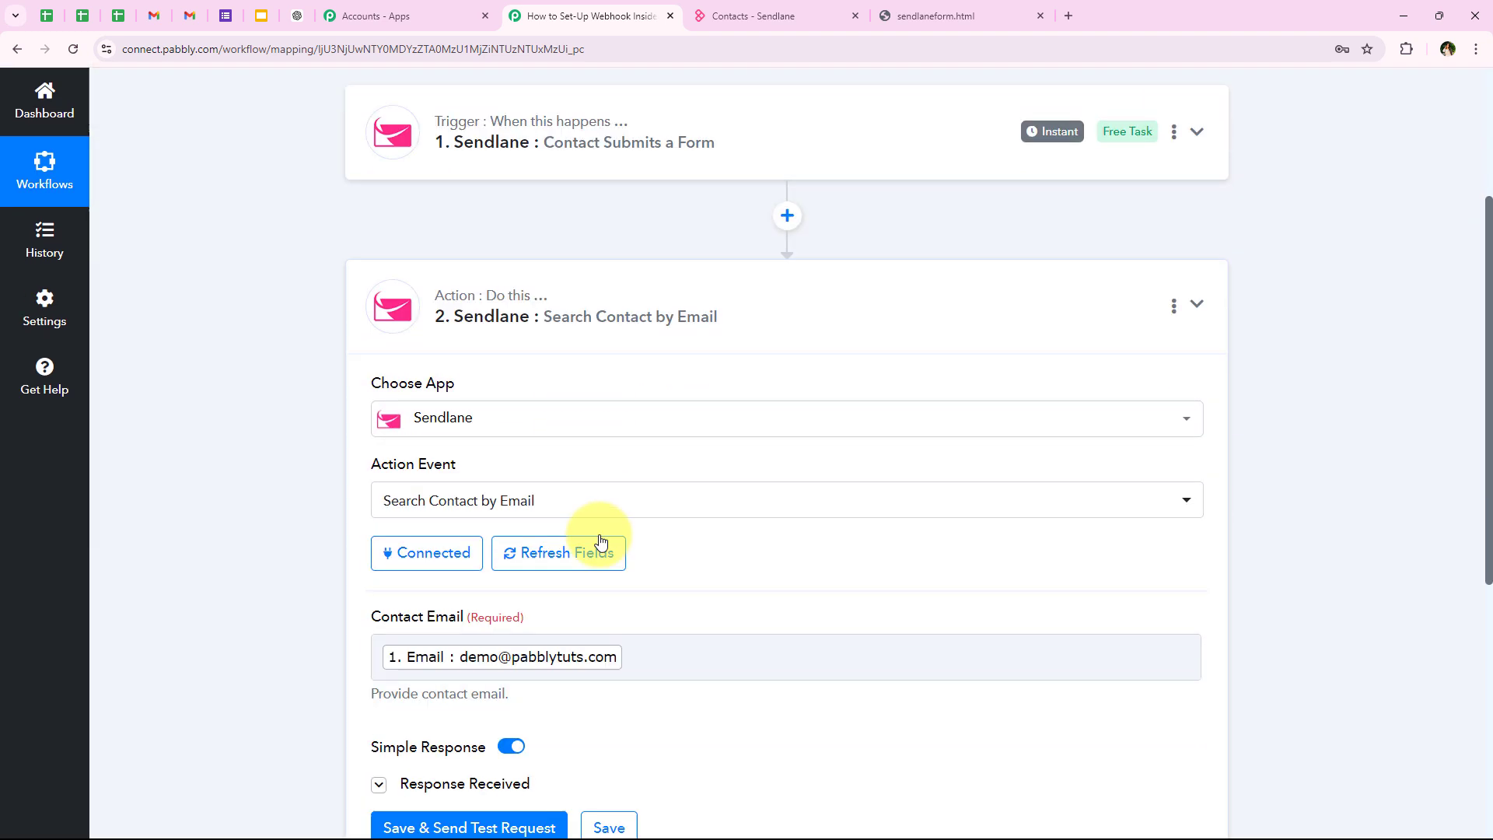
left_click(444, 383)
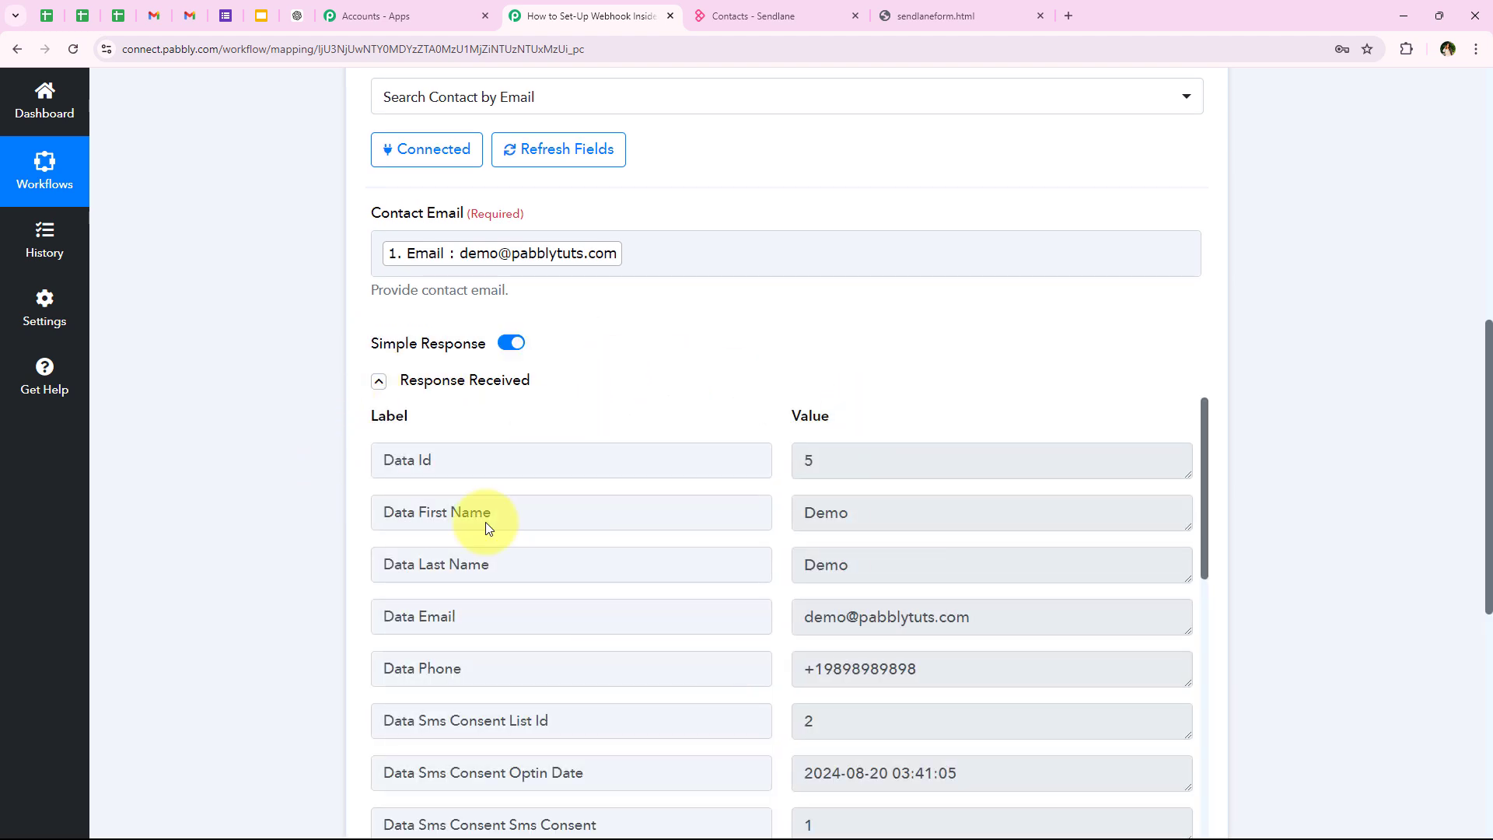
scroll(341, 567, "down", 1)
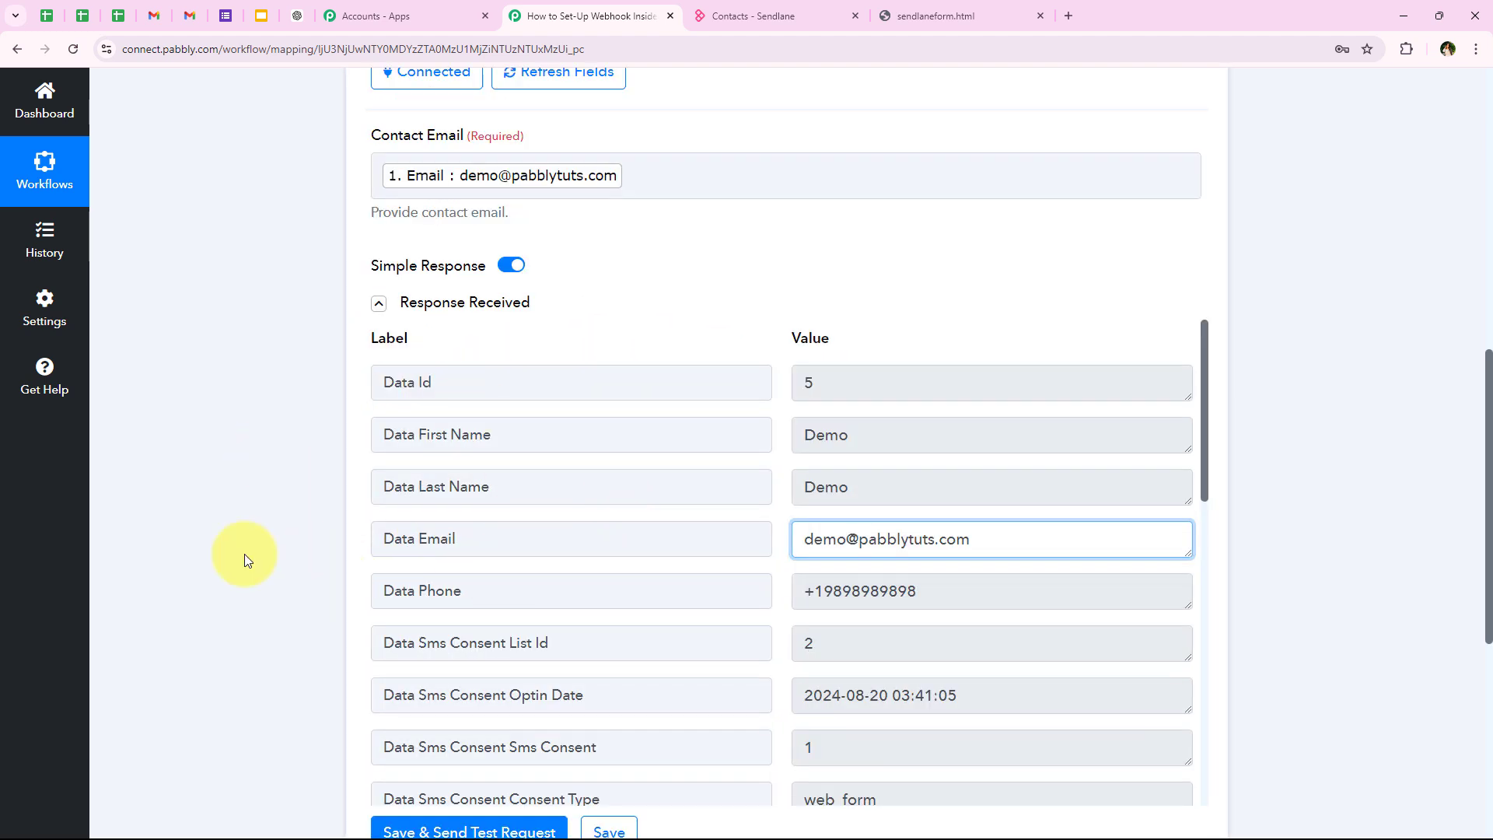
left_click_drag(1013, 533, 701, 537)
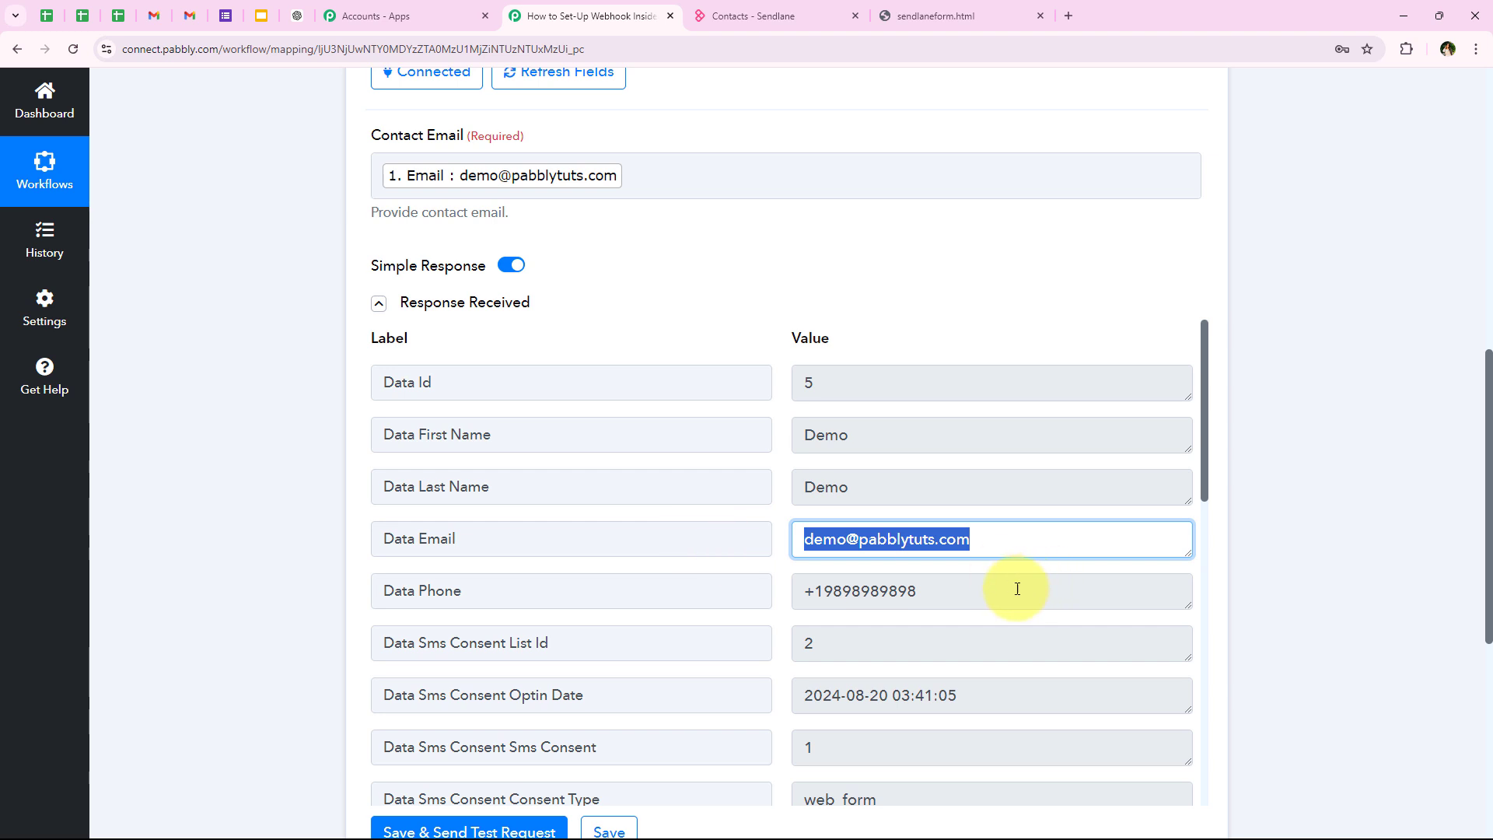
left_click_drag(1017, 589, 637, 589)
left_click(943, 549)
left_click(297, 533)
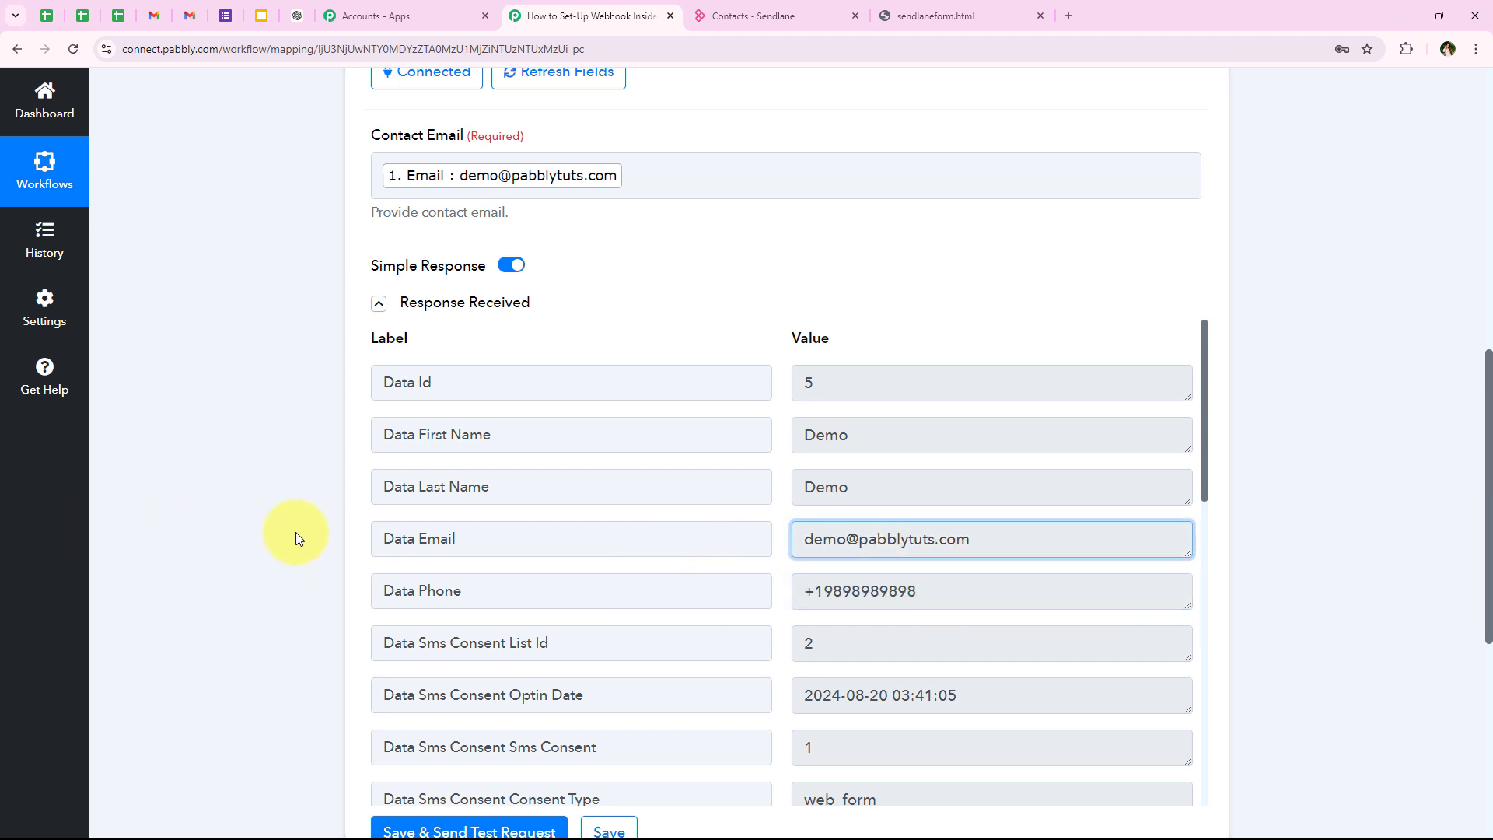
- Collapse the Search Contact by Email action to view the trigger and action steps together
scroll(225, 400, "up", 4)
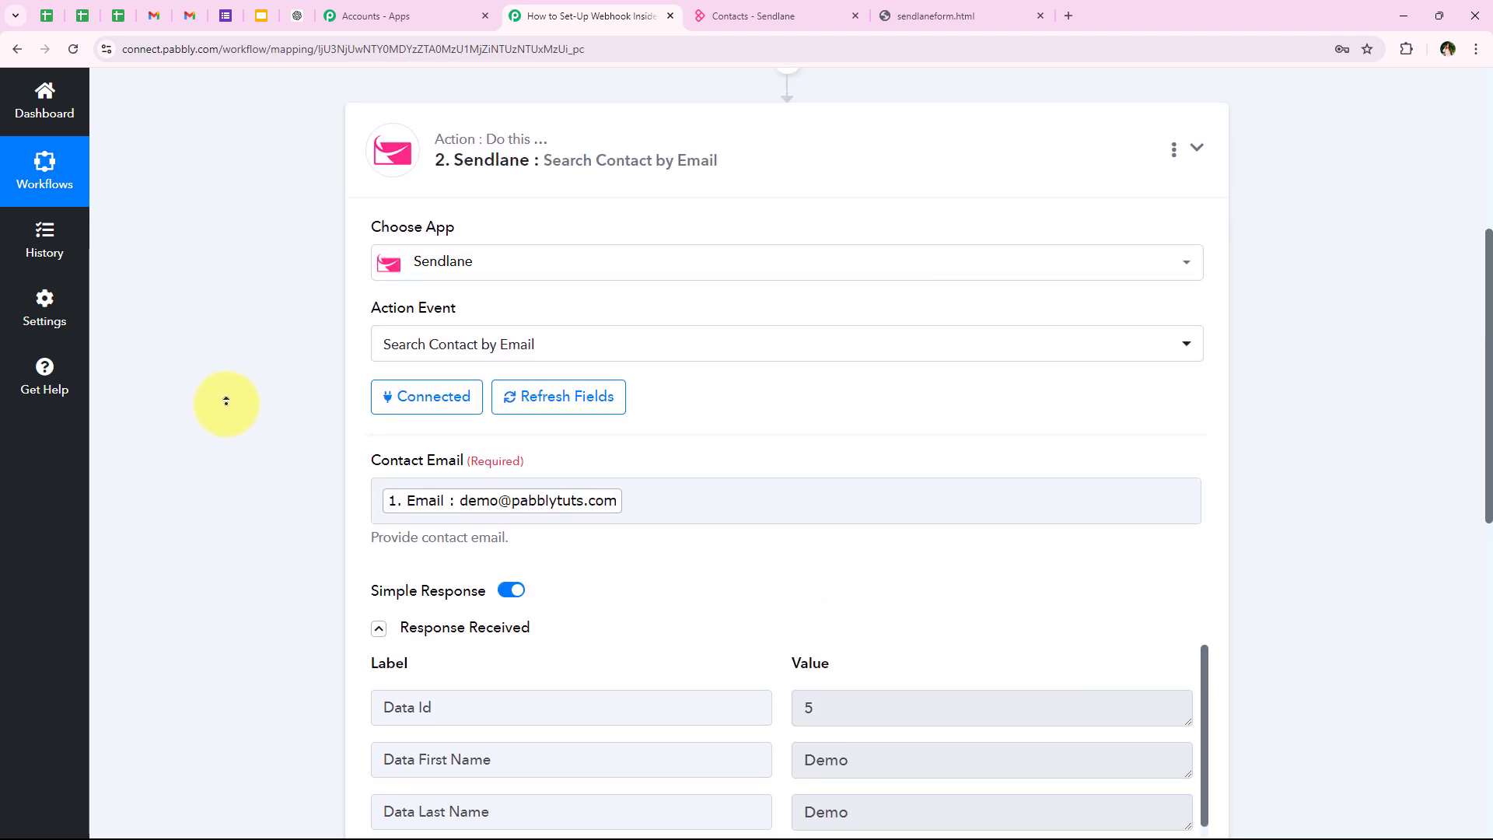
scroll(226, 400, "up", 5)
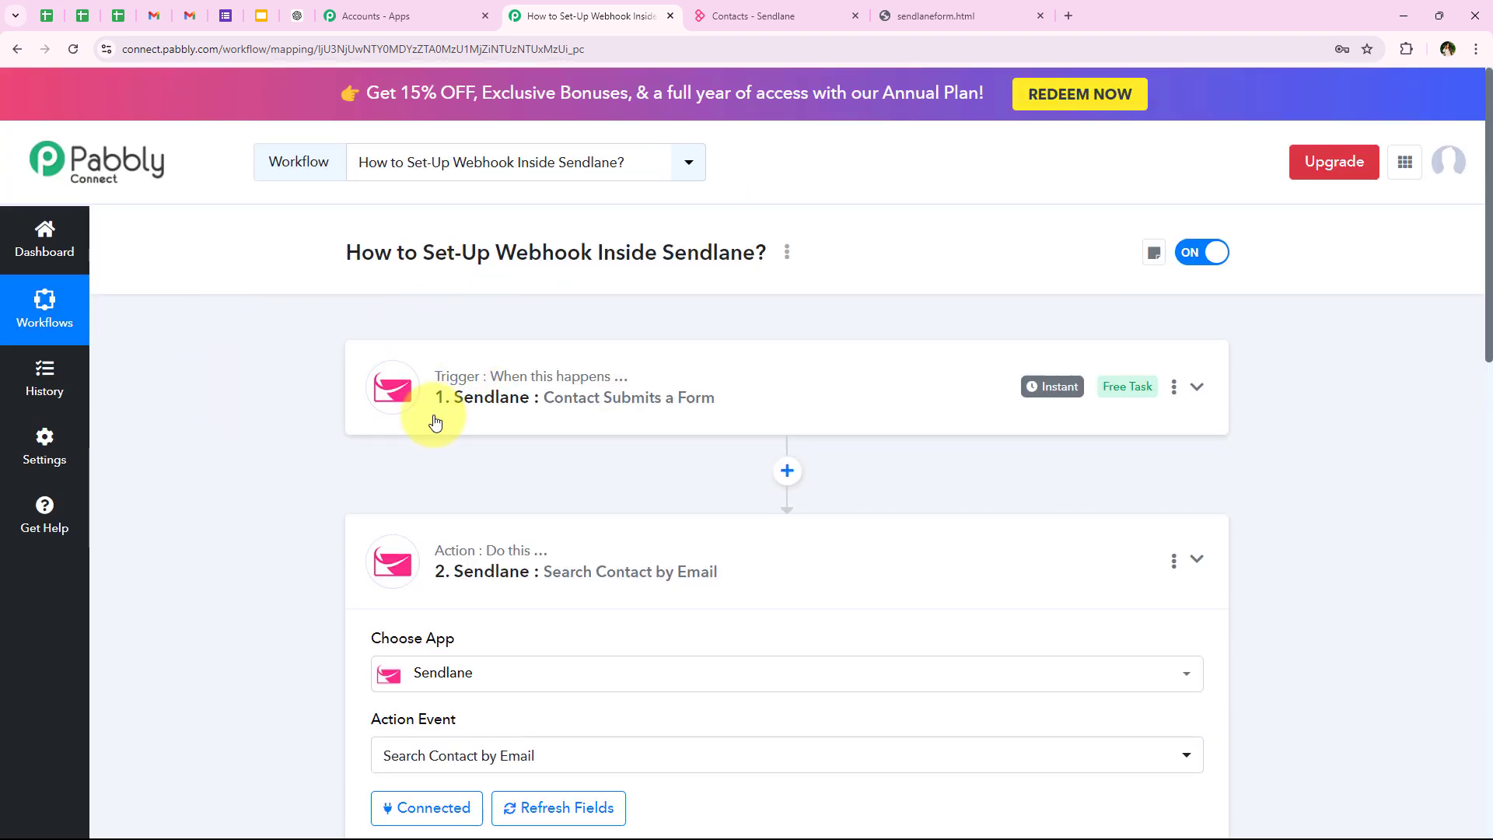
left_click(467, 548)
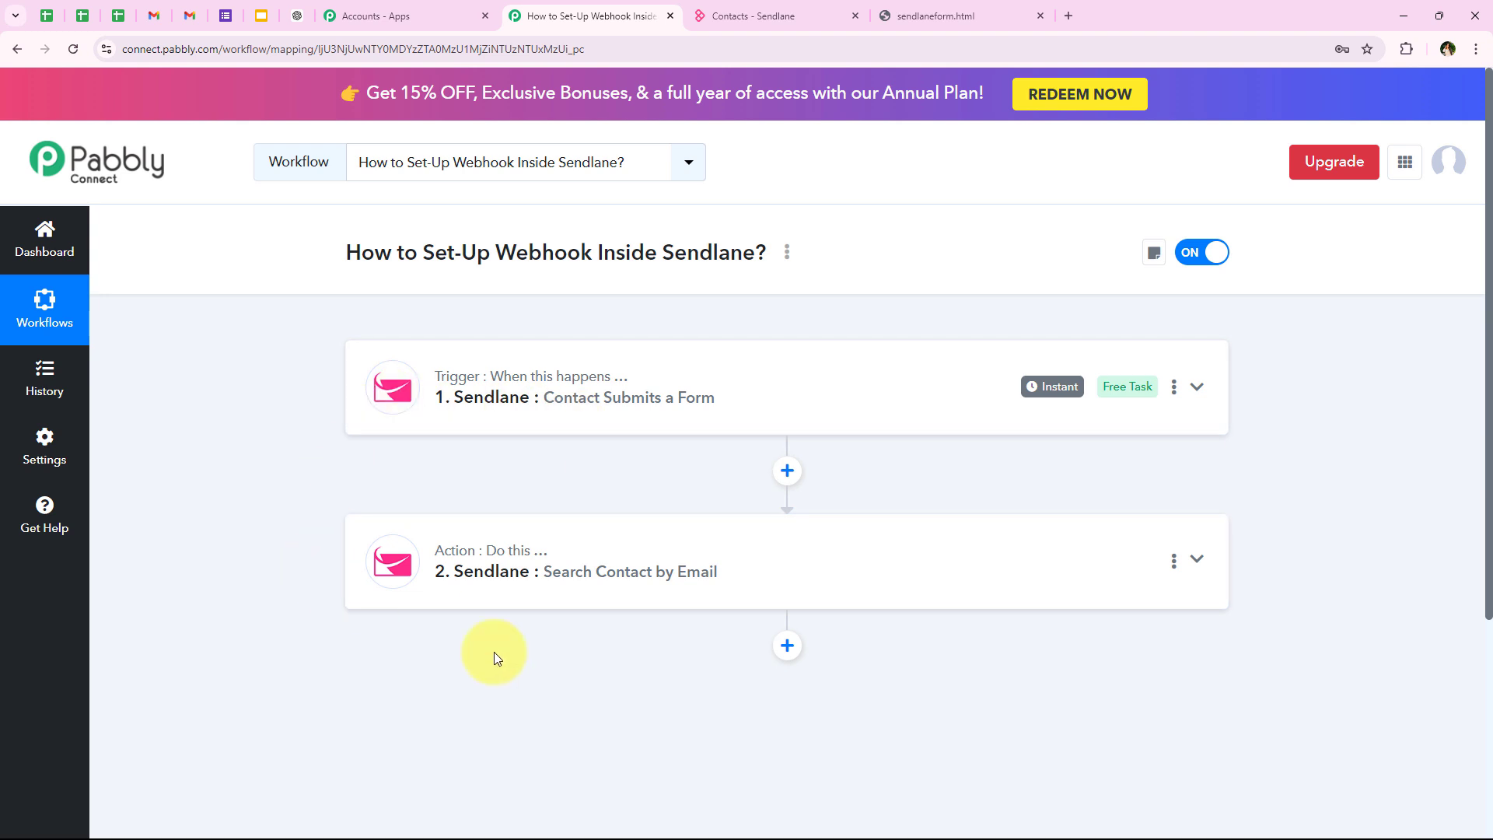